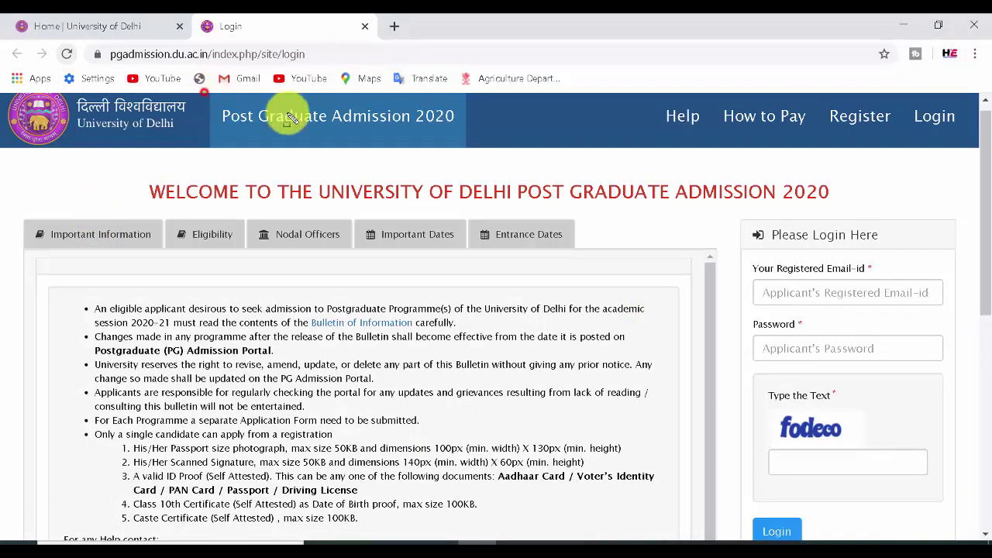
{"action": "left_click_drag", "start_coordinate": [205, 94], "coordinate": [481, 140]}
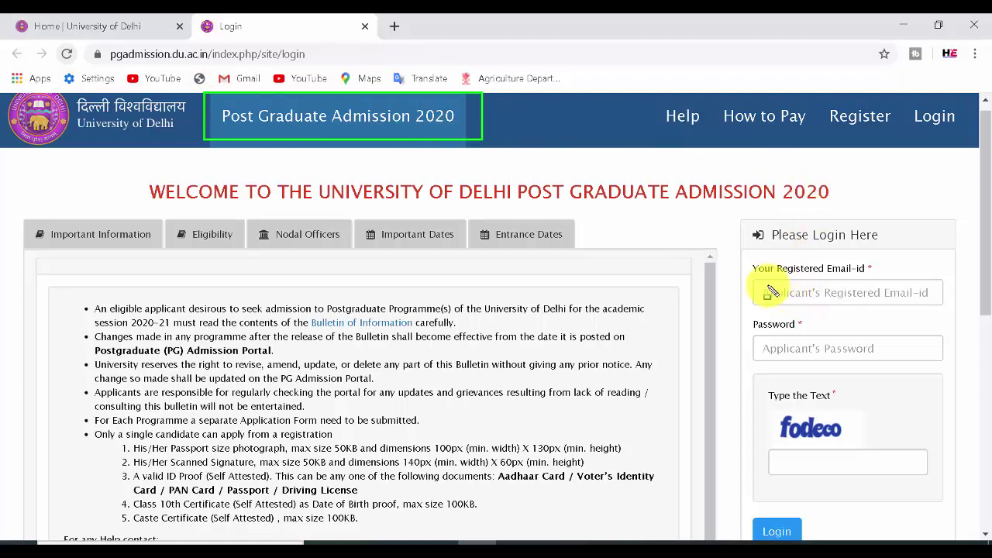
{"action": "left_click_drag", "start_coordinate": [755, 282], "coordinate": [877, 308]}
{"action": "left_click_drag", "start_coordinate": [757, 336], "coordinate": [835, 361]}
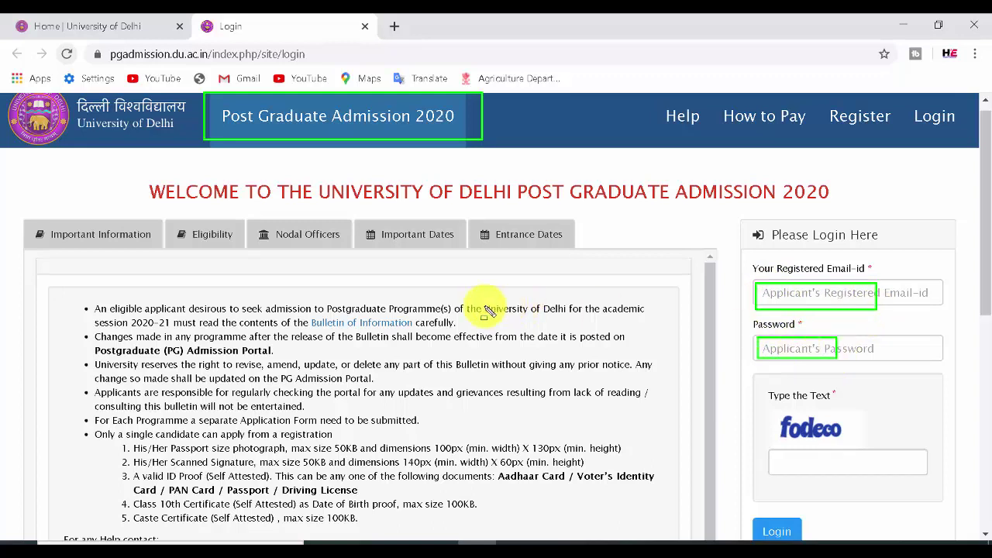
{"action": "mouse_move", "coordinate": [307, 315]}
{"action": "left_mouse_down"}
{"action": "mouse_move", "coordinate": [432, 328]}
{"action": "mouse_move", "coordinate": [438, 337]}
{"action": "left_mouse_up"}
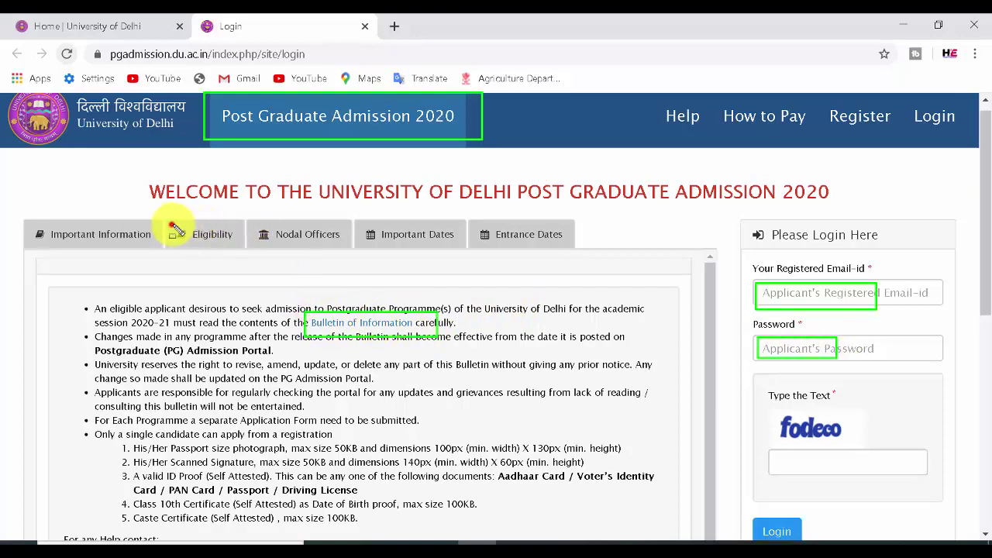
{"action": "left_click_drag", "start_coordinate": [172, 222], "coordinate": [242, 252]}
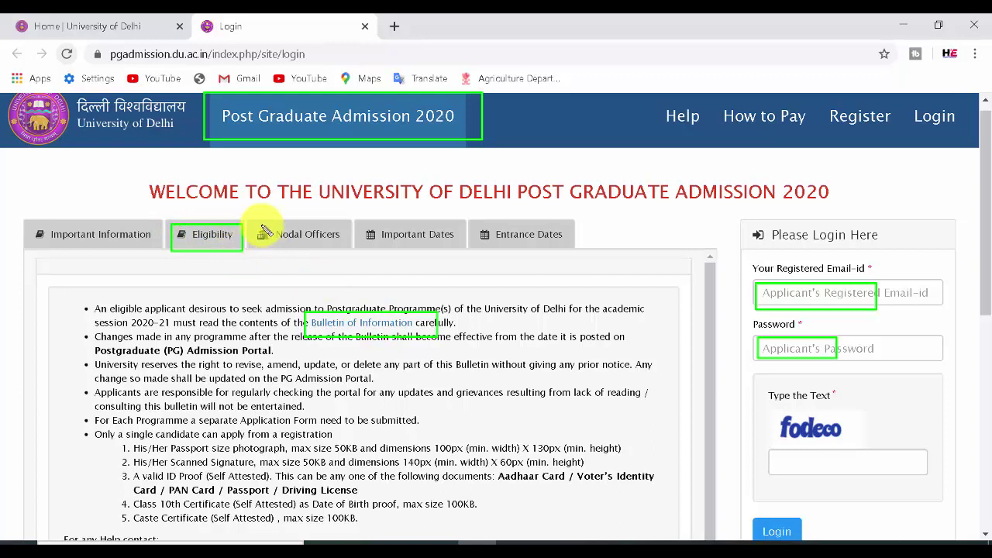
{"action": "mouse_move", "coordinate": [254, 221]}
{"action": "left_mouse_down"}
{"action": "mouse_move", "coordinate": [357, 251]}
{"action": "mouse_move", "coordinate": [464, 248]}
{"action": "mouse_move", "coordinate": [478, 228]}
{"action": "mouse_move", "coordinate": [593, 245]}
{"action": "mouse_move", "coordinate": [584, 250]}
{"action": "left_mouse_up"}
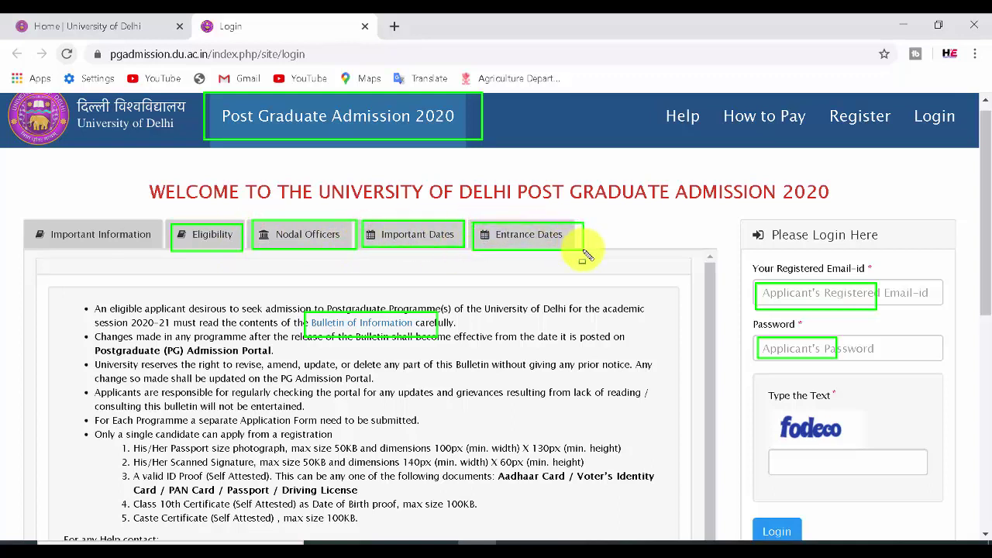
{"action": "left_click_drag", "start_coordinate": [468, 220], "coordinate": [597, 251]}
{"action": "key", "text": "Escape"}
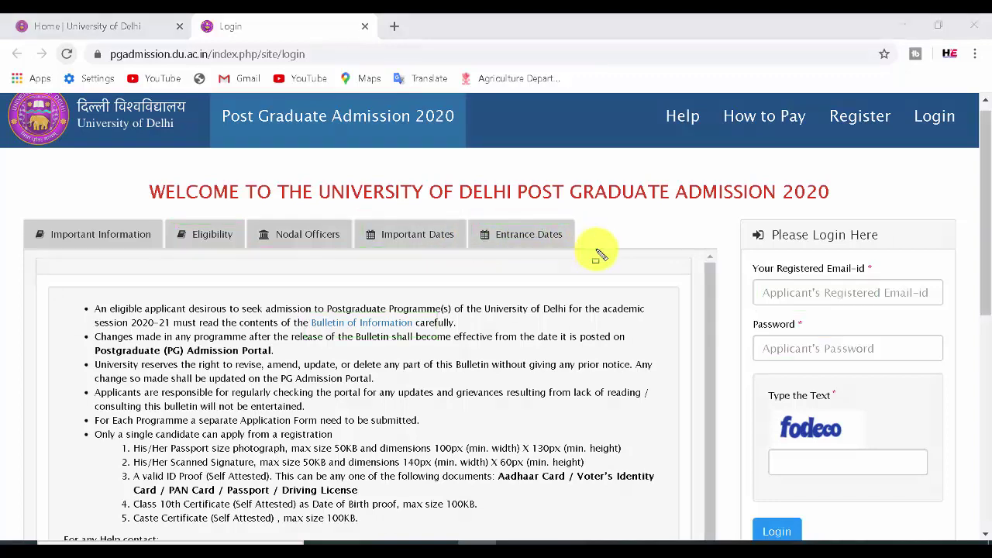
{"action": "left_click_drag", "start_coordinate": [981, 214], "coordinate": [988, 306]}
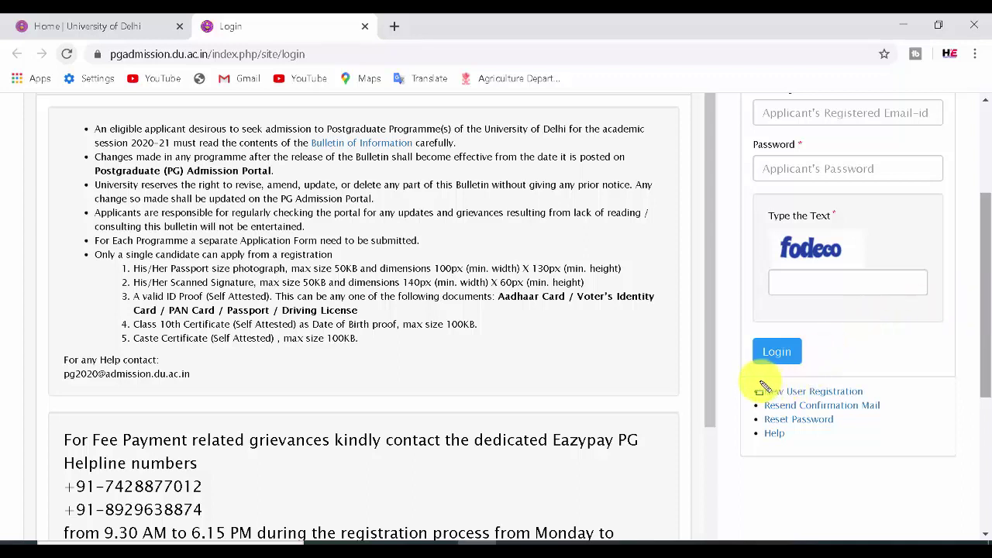
{"action": "left_click_drag", "start_coordinate": [757, 382], "coordinate": [901, 401]}
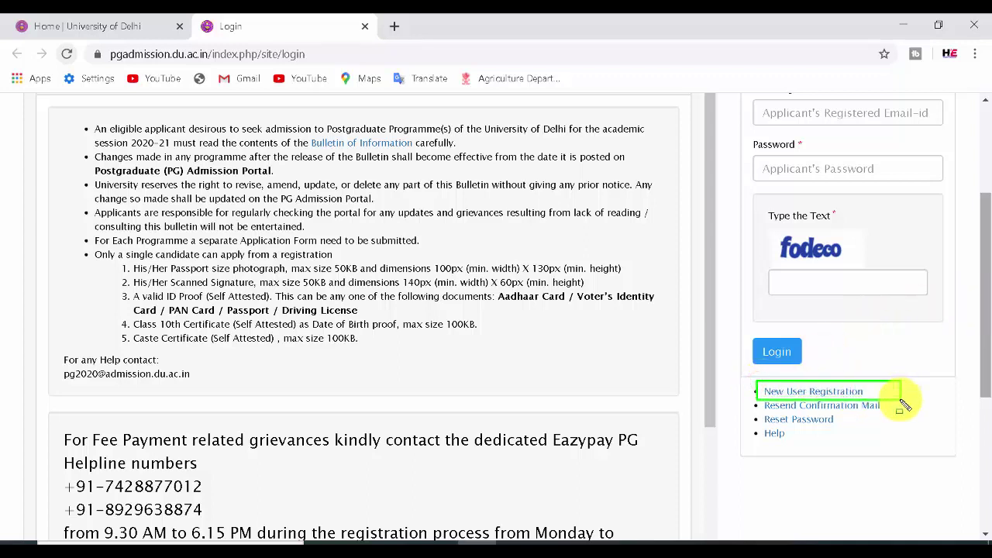
{"action": "key", "text": "Escape"}
Open the New User Registration signup page and highlight the Login Details email and confirm-email fields
{"action": "left_click", "coordinate": [821, 393]}
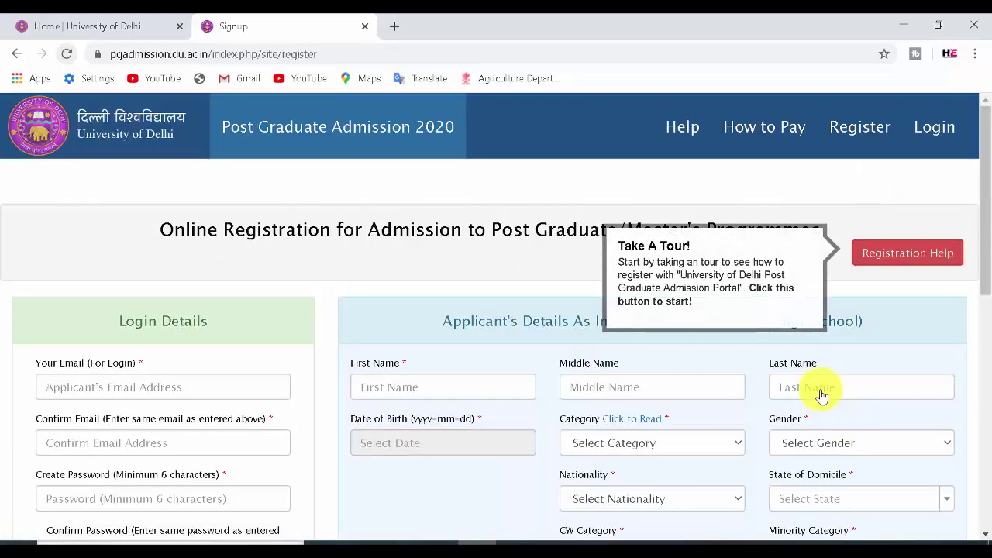
{"action": "left_click_drag", "start_coordinate": [984, 246], "coordinate": [984, 271]}
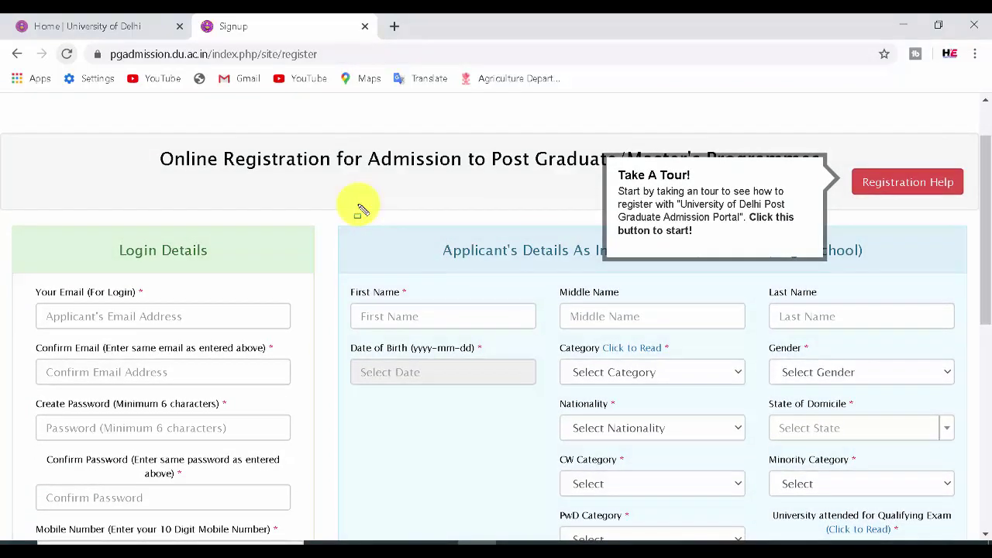
{"action": "left_click_drag", "start_coordinate": [120, 237], "coordinate": [233, 268]}
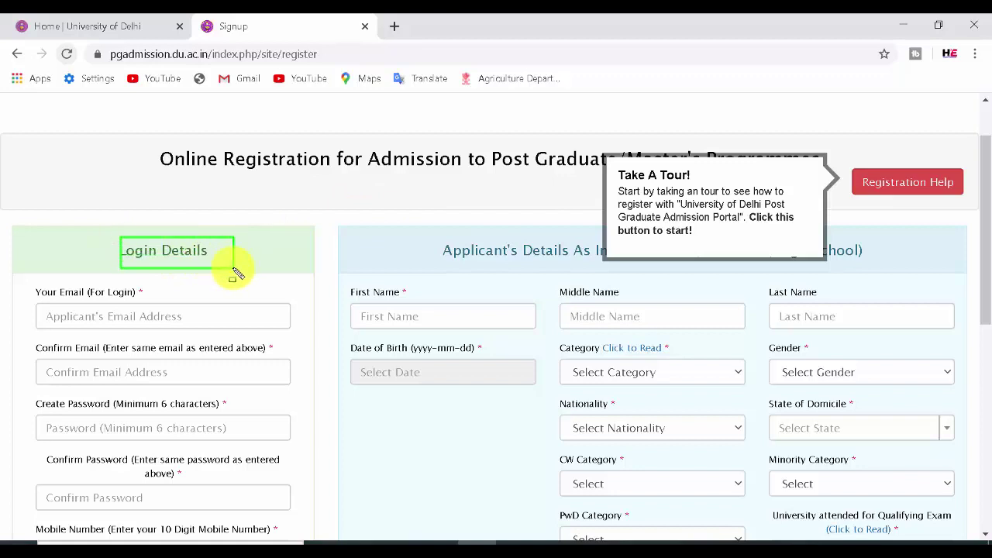
{"action": "left_click", "coordinate": [38, 308]}
{"action": "mouse_move", "coordinate": [45, 310]}
{"action": "left_mouse_down"}
{"action": "mouse_move", "coordinate": [144, 325]}
{"action": "mouse_move", "coordinate": [225, 321]}
{"action": "mouse_move", "coordinate": [198, 327]}
{"action": "left_mouse_up"}
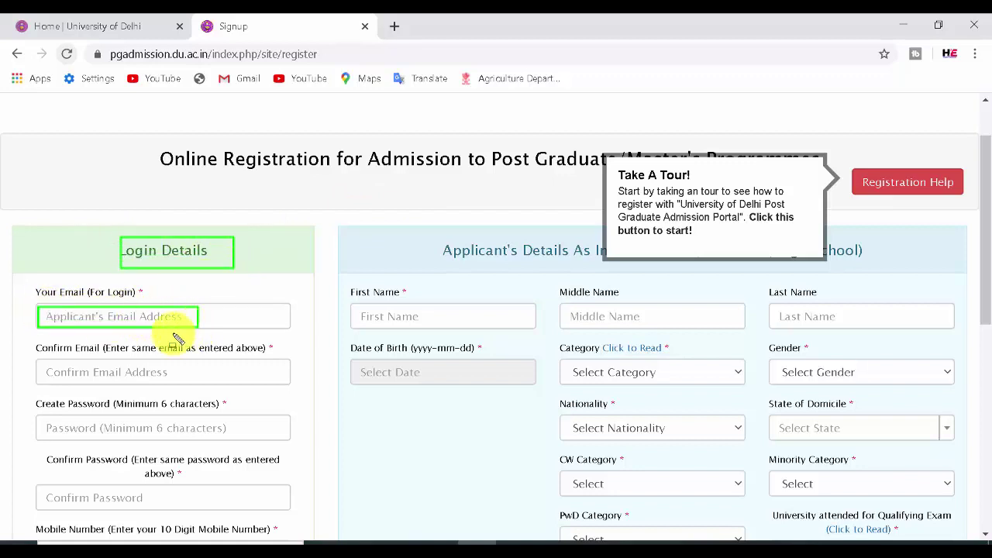
{"action": "left_click_drag", "start_coordinate": [41, 359], "coordinate": [180, 385]}
Highlight the password fields, noting the 6-character minimum, plus the mobile number field
{"action": "left_click", "coordinate": [37, 419]}
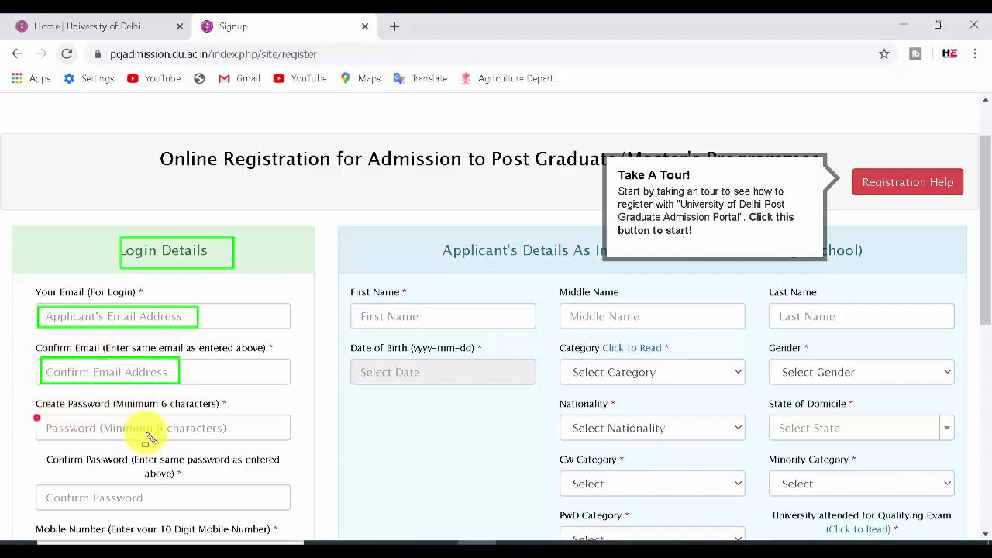
{"action": "left_click_drag", "start_coordinate": [175, 442], "coordinate": [174, 440]}
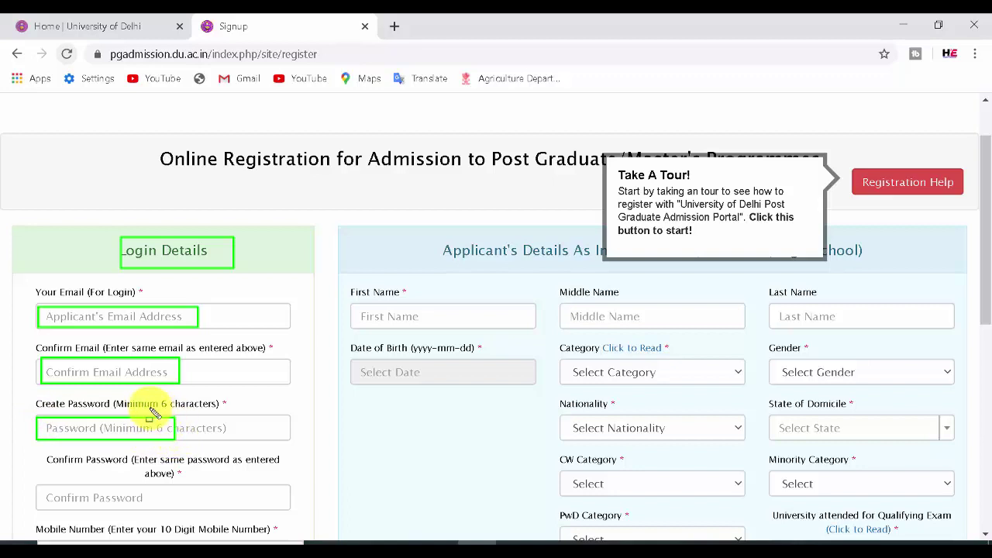
{"action": "left_click_drag", "start_coordinate": [113, 398], "coordinate": [248, 409]}
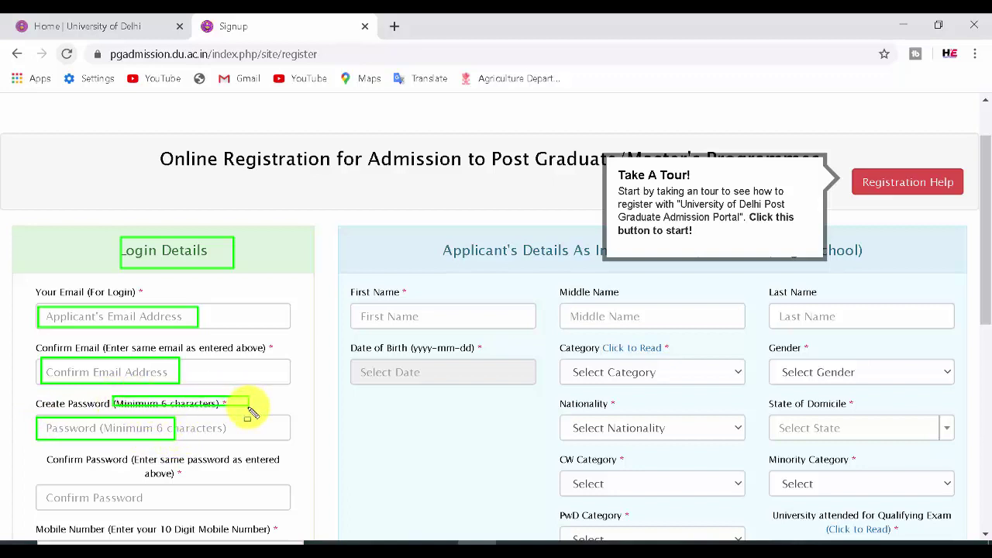
{"action": "left_click_drag", "start_coordinate": [36, 486], "coordinate": [188, 508]}
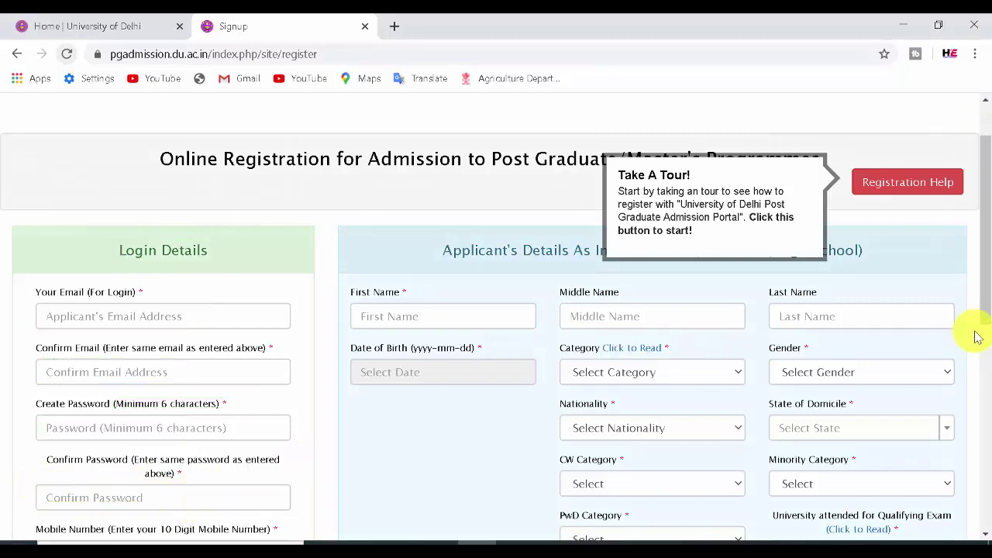
{"action": "left_click_drag", "start_coordinate": [981, 316], "coordinate": [984, 360]}
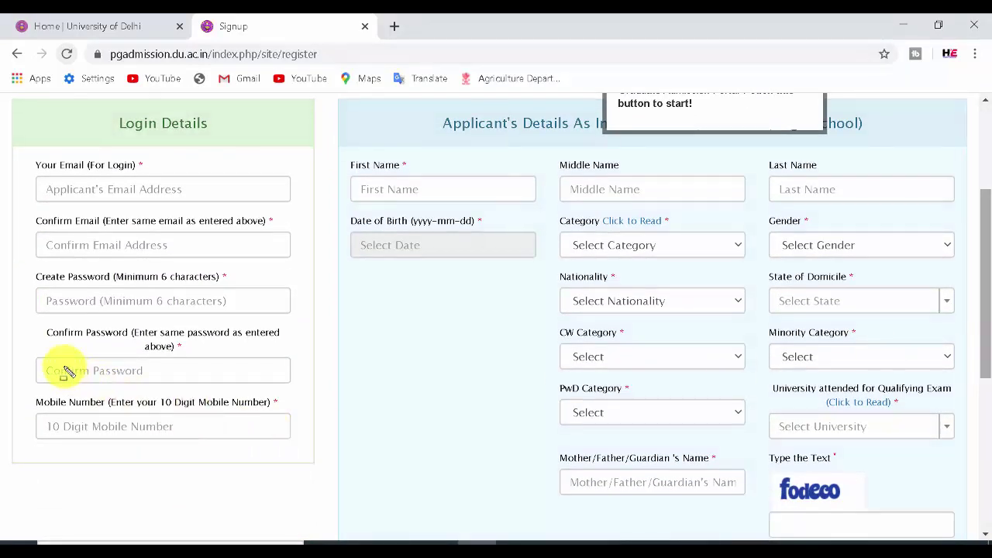
{"action": "left_click_drag", "start_coordinate": [38, 360], "coordinate": [148, 378]}
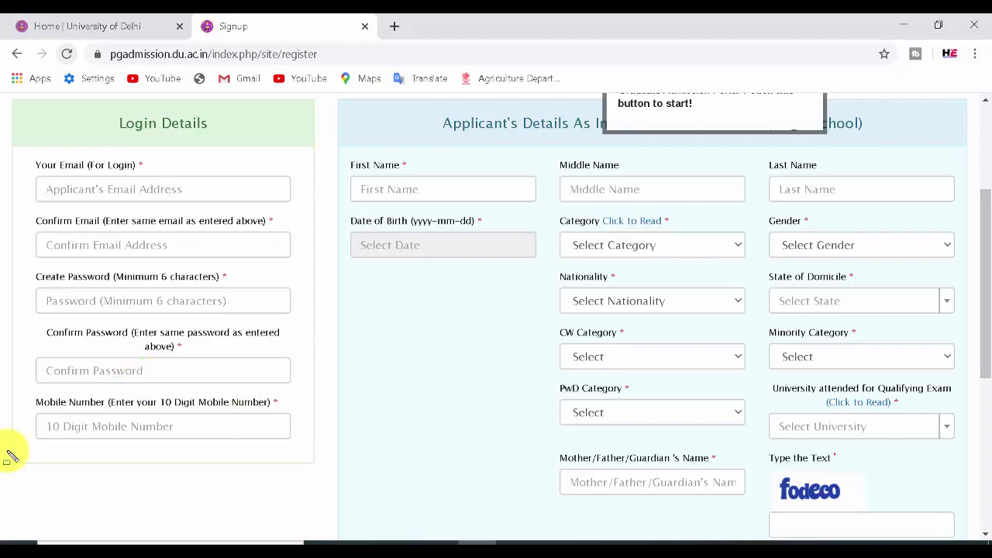
{"action": "left_click_drag", "start_coordinate": [36, 418], "coordinate": [216, 440]}
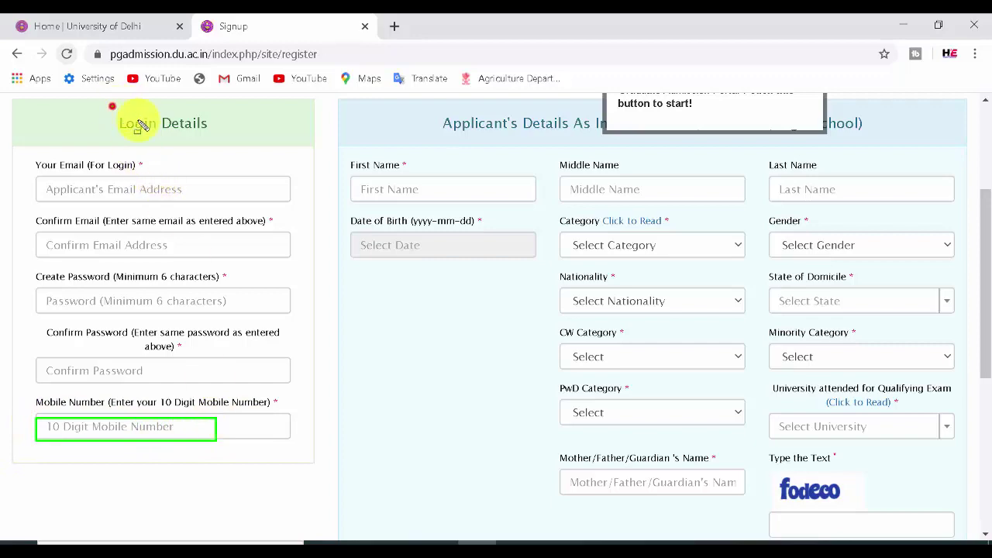
{"action": "left_click_drag", "start_coordinate": [112, 106], "coordinate": [235, 144]}
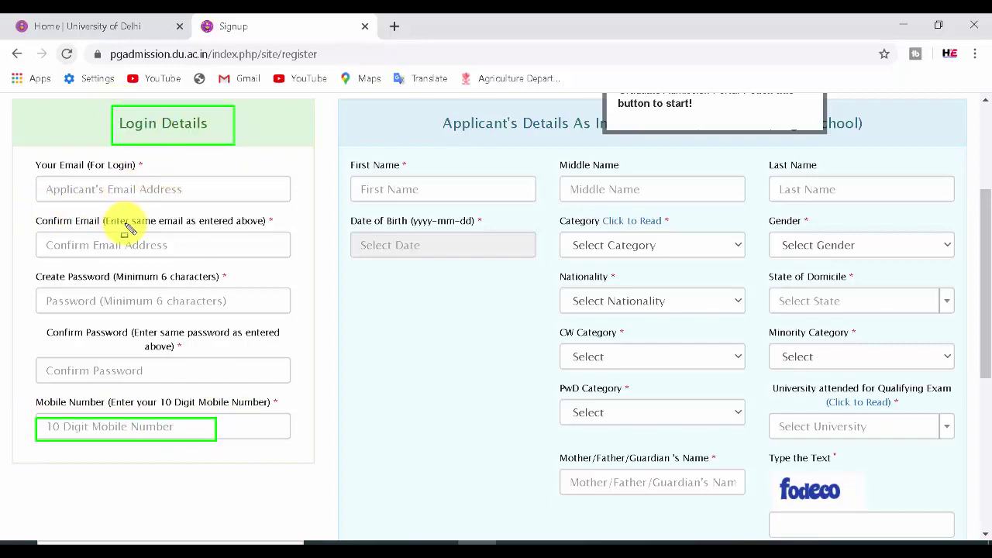
{"action": "left_click_drag", "start_coordinate": [982, 243], "coordinate": [983, 174]}
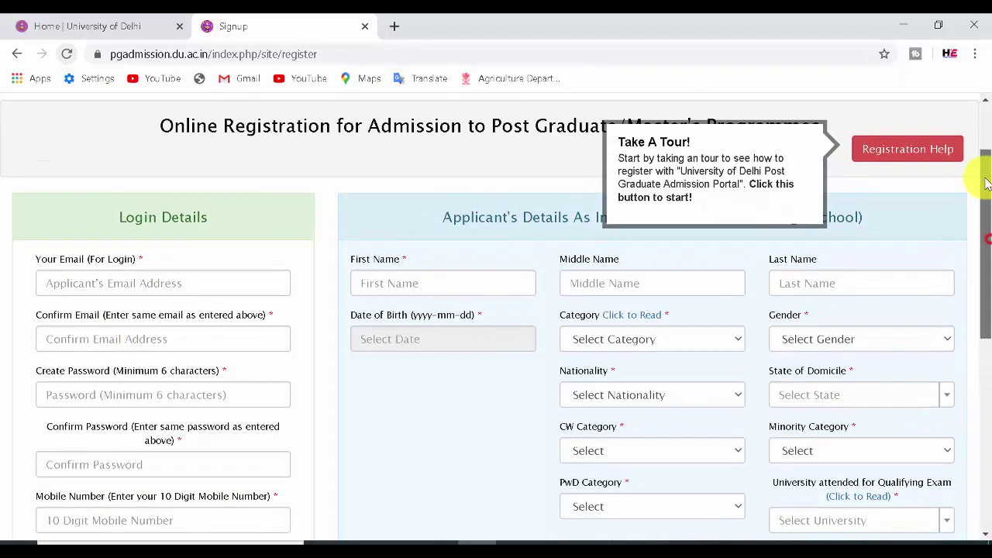
{"action": "left_click", "coordinate": [409, 346]}
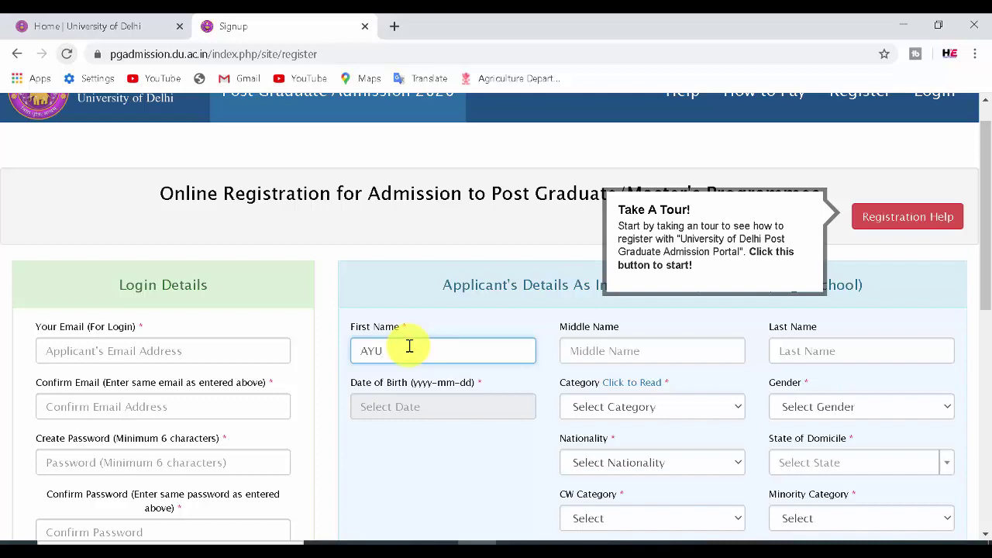
Enter the applicant's first name and last name in the name fields
{"action": "type", "text": "AYUSH"}
{"action": "key", "text": "Tab"}
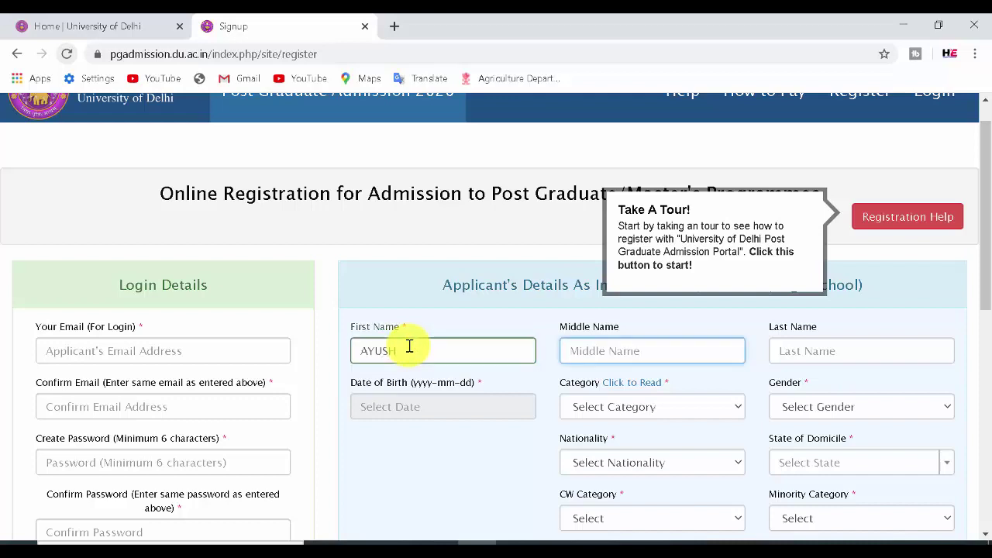
{"action": "key", "text": "Tab"}
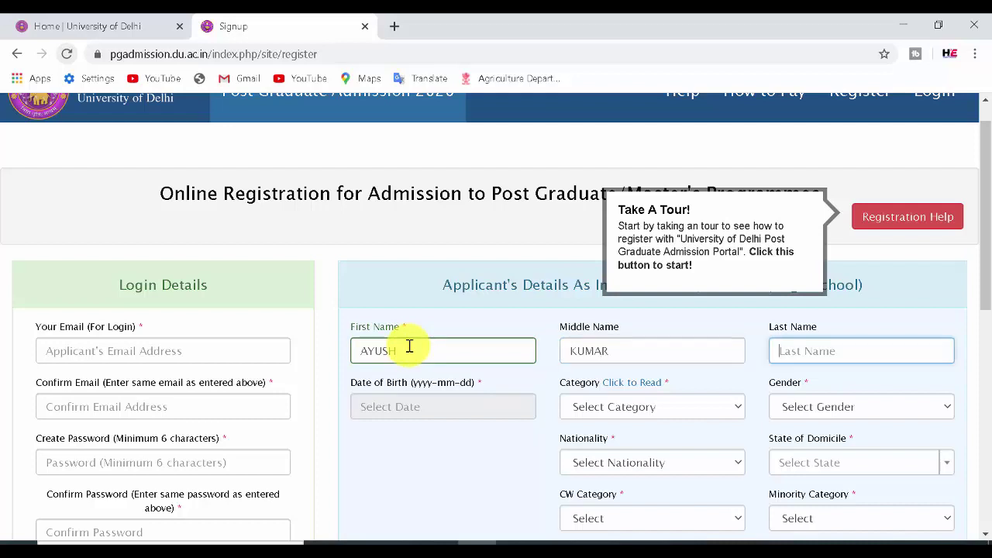
{"action": "type", "text": "ROY"}
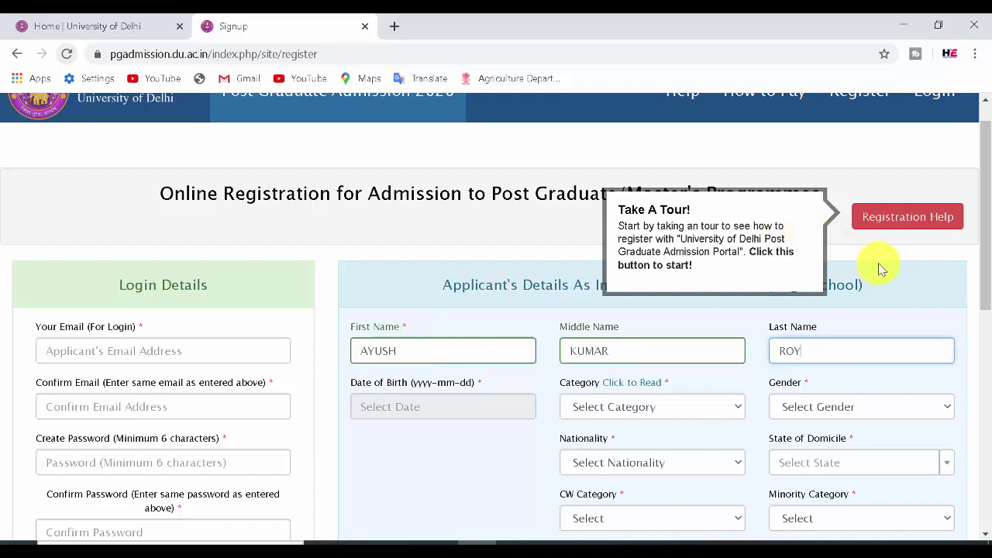
Highlight the required Date of Birth field and the Category, Gender and Nationality choices
{"action": "left_click_drag", "start_coordinate": [985, 225], "coordinate": [988, 275]}
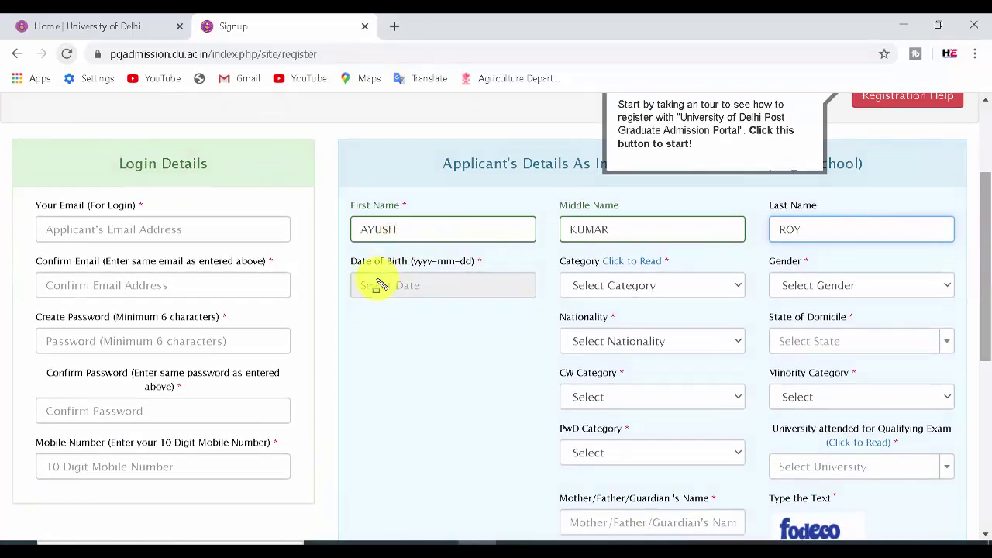
{"action": "left_click", "coordinate": [354, 272]}
{"action": "left_click_drag", "start_coordinate": [395, 282], "coordinate": [494, 302]}
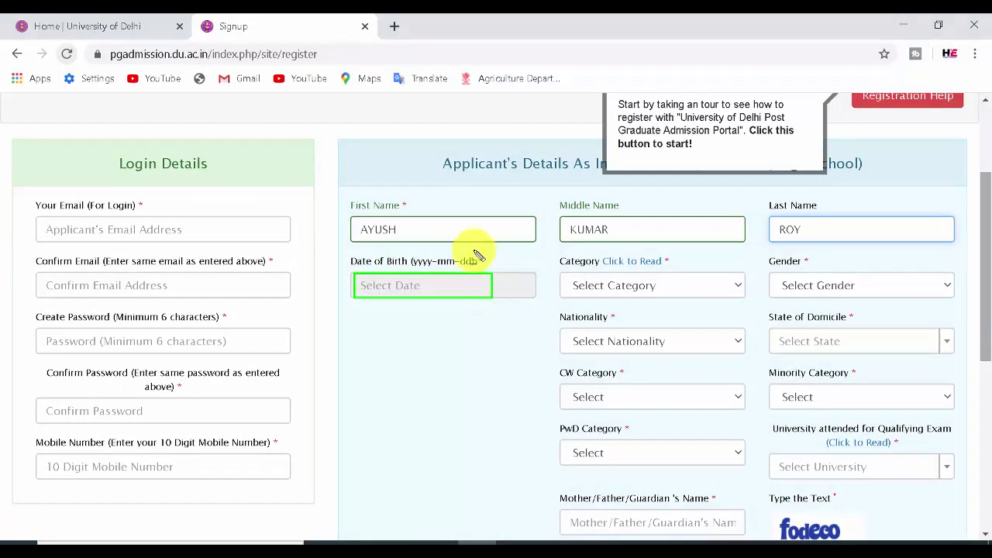
{"action": "left_click_drag", "start_coordinate": [474, 250], "coordinate": [493, 275]}
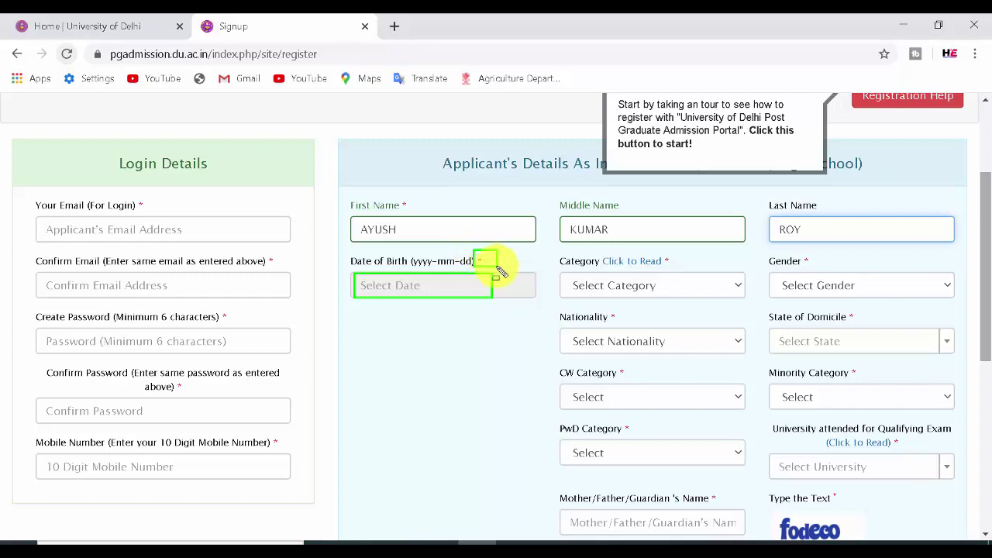
{"action": "left_click_drag", "start_coordinate": [501, 271], "coordinate": [497, 267]}
{"action": "left_click_drag", "start_coordinate": [567, 269], "coordinate": [672, 297]}
{"action": "left_click_drag", "start_coordinate": [779, 271], "coordinate": [876, 293]}
{"action": "left_click_drag", "start_coordinate": [562, 334], "coordinate": [687, 345]}
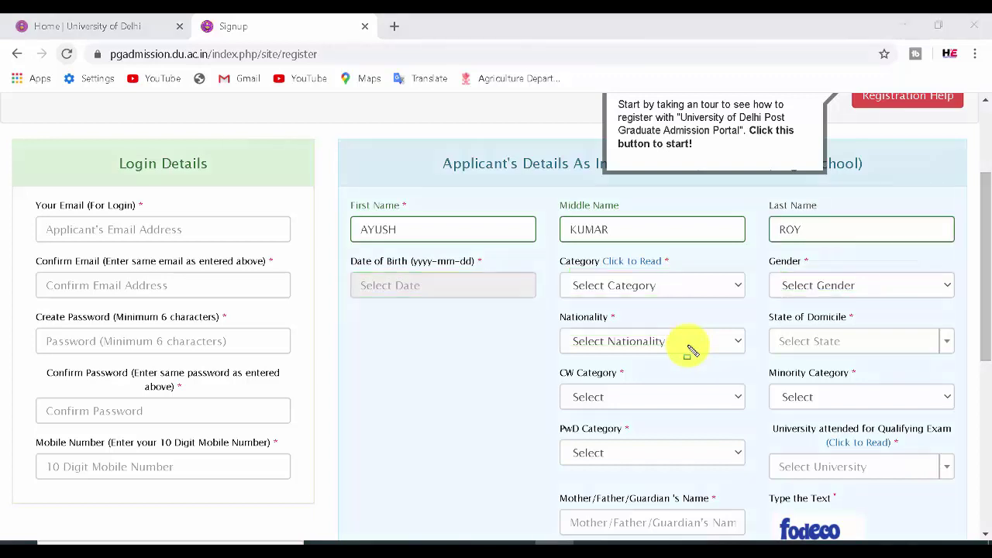
Set category OBC, gender Male, and OBC certificate state Bihar with community Dhanuk
{"action": "left_click", "coordinate": [646, 285]}
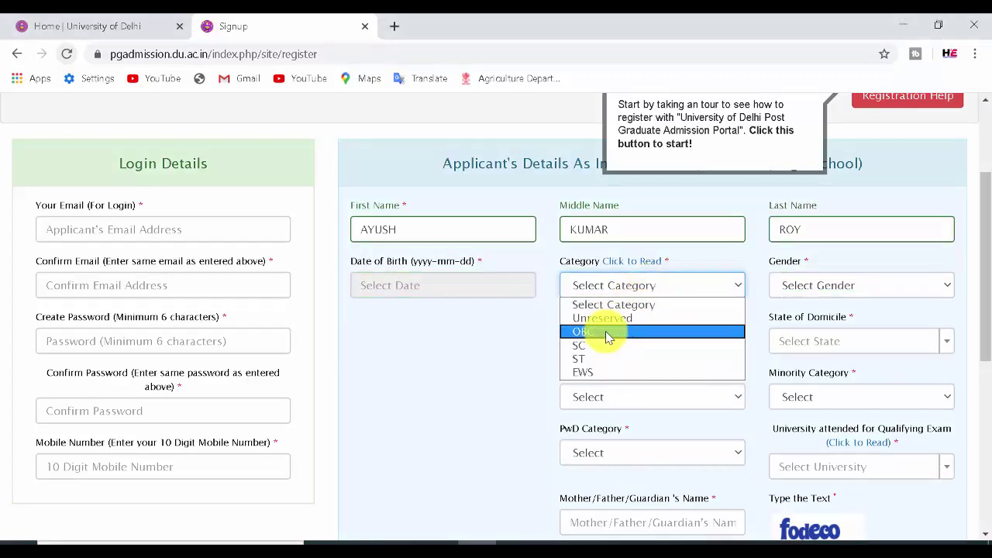
{"action": "left_click", "coordinate": [605, 333]}
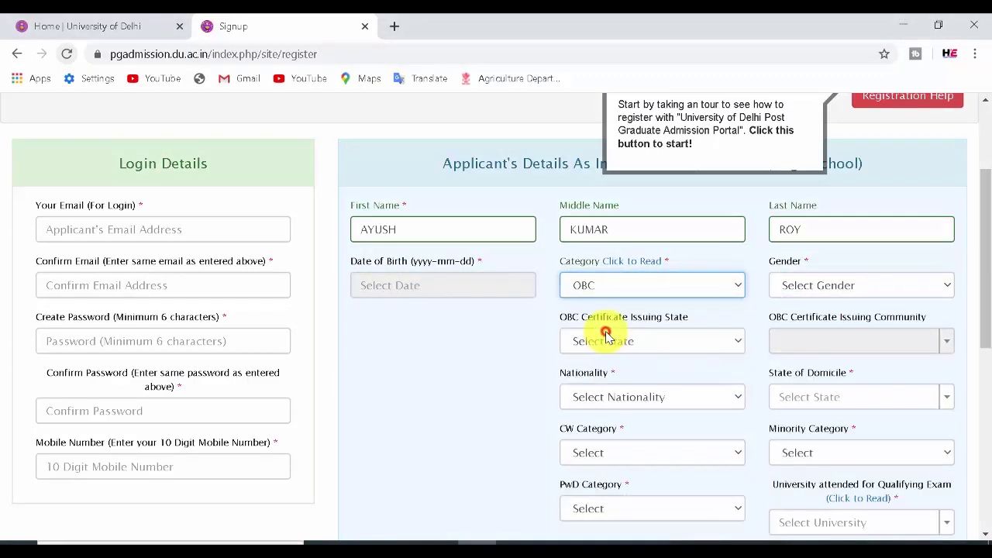
{"action": "left_click", "coordinate": [820, 285]}
{"action": "left_click", "coordinate": [809, 316]}
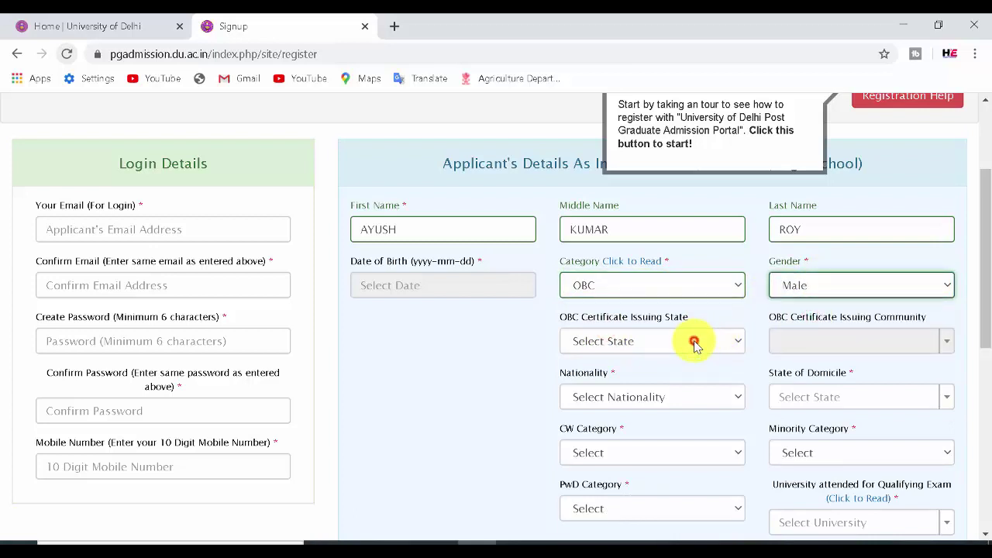
{"action": "left_click", "coordinate": [694, 340]}
{"action": "left_click", "coordinate": [693, 340]}
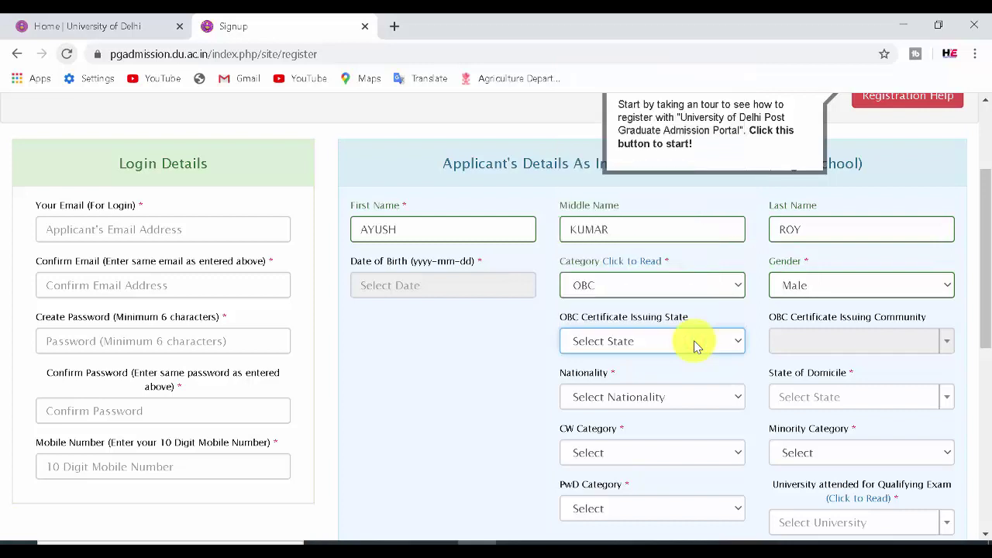
{"action": "left_click", "coordinate": [694, 340]}
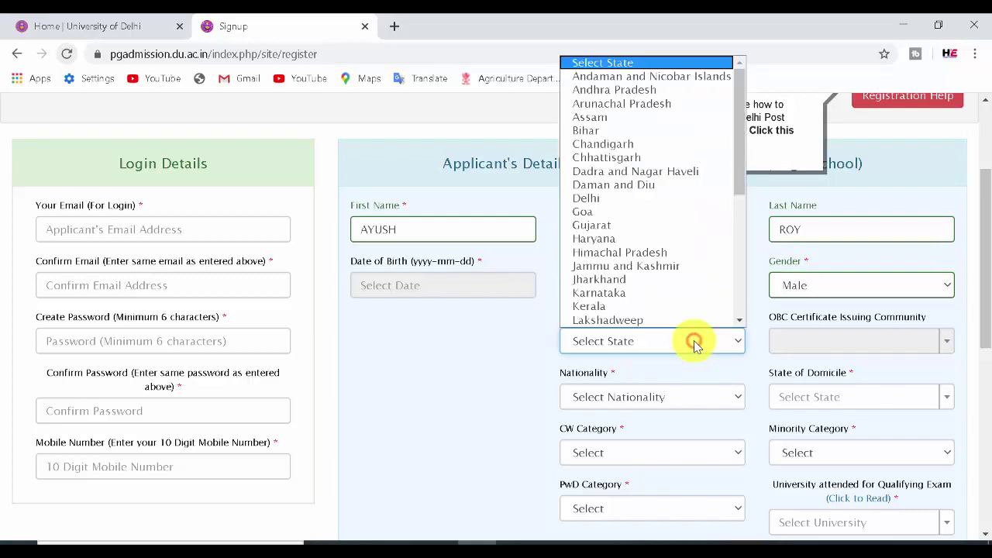
{"action": "scroll", "coordinate": [648, 116], "scroll_direction": "down", "scroll_amount": 1}
{"action": "left_click", "coordinate": [644, 109]}
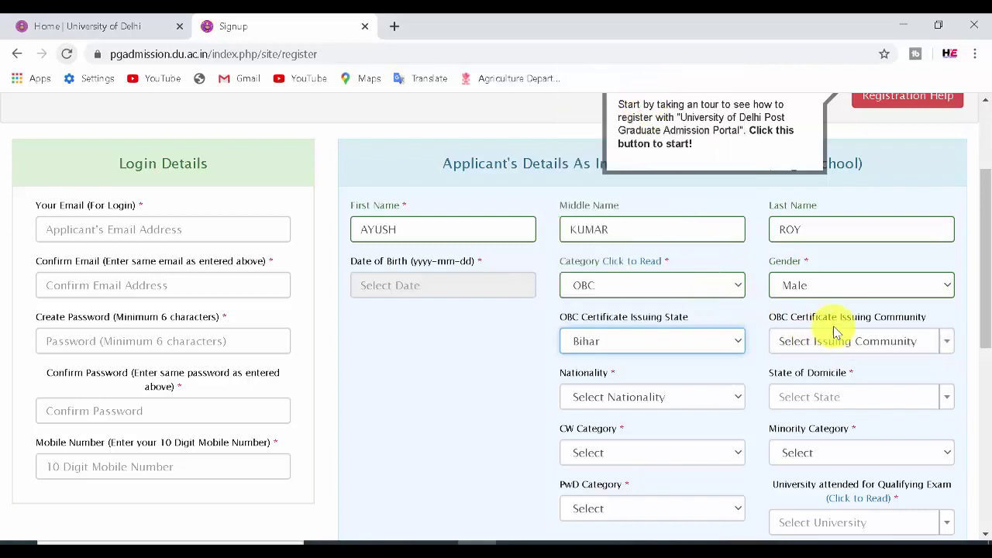
{"action": "left_click", "coordinate": [882, 352]}
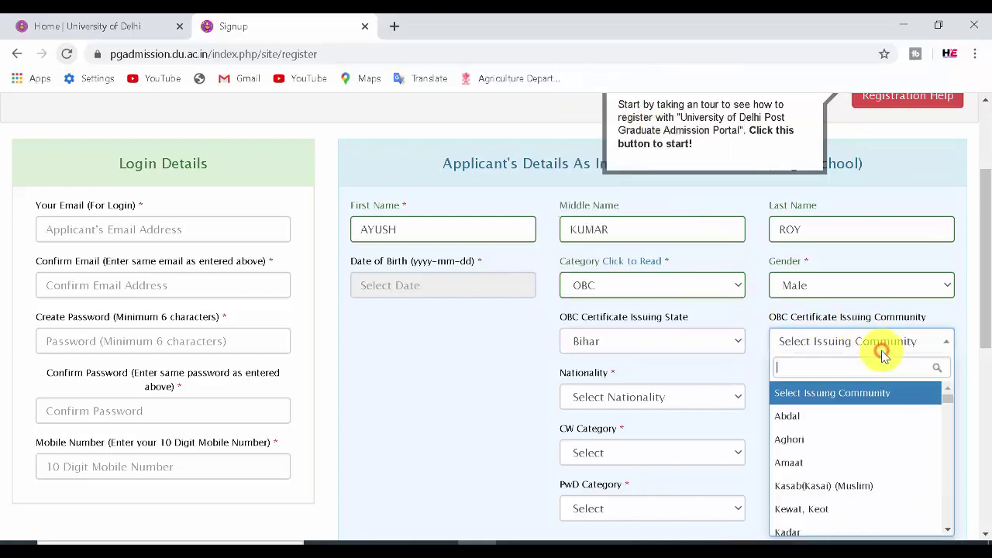
{"action": "type", "text": "DHANU"}
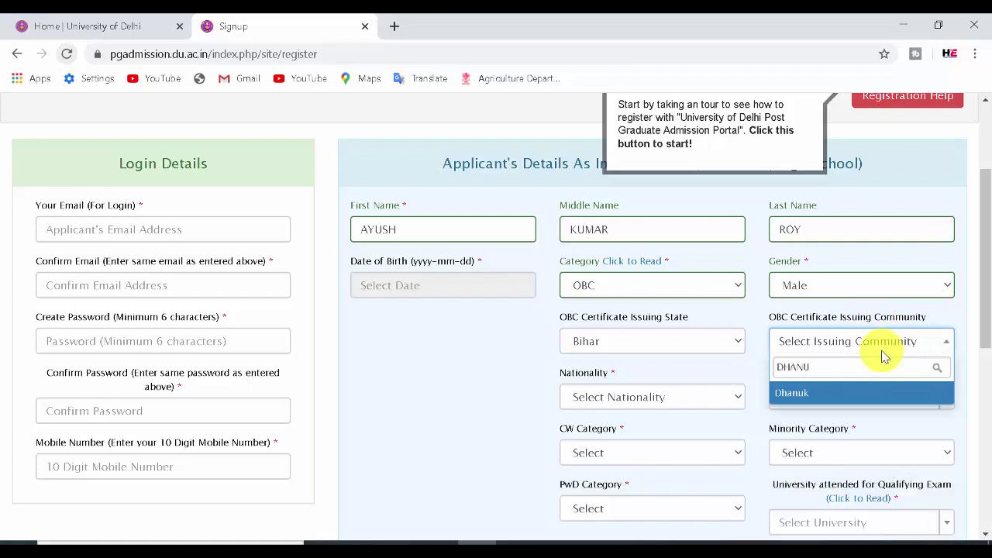
{"action": "left_click", "coordinate": [858, 397]}
Set nationality to Indian and state of domicile to Bihar
{"action": "left_click", "coordinate": [659, 399]}
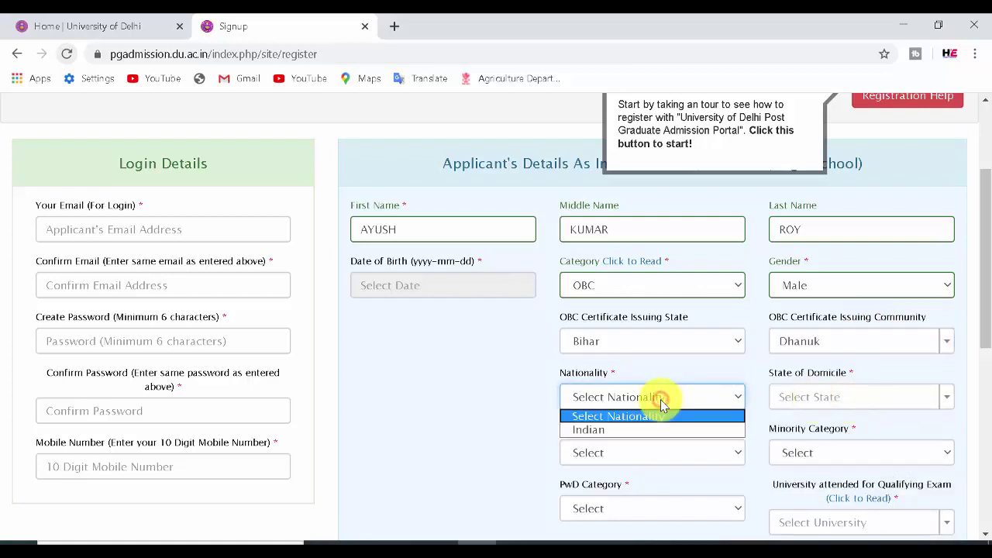
{"action": "left_click", "coordinate": [634, 430]}
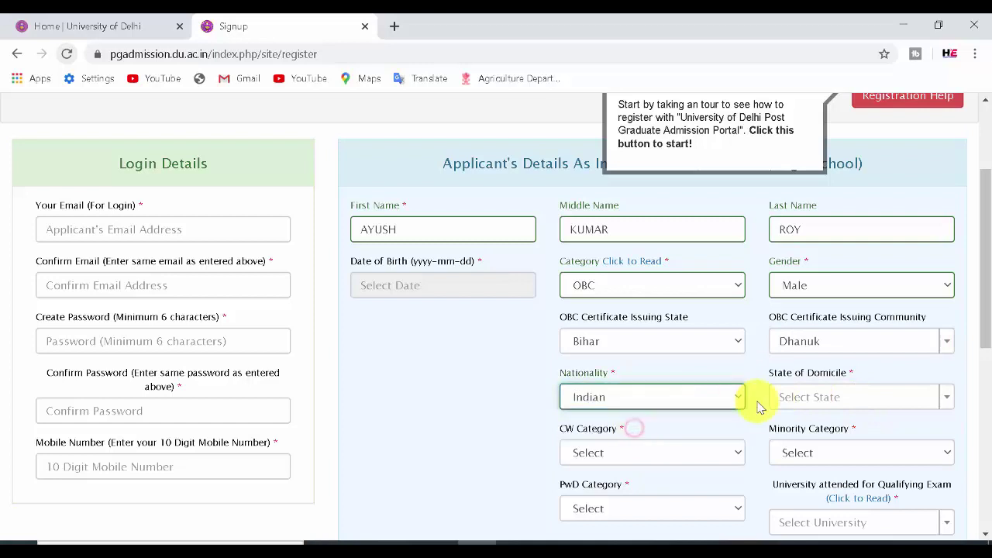
{"action": "left_click", "coordinate": [802, 400]}
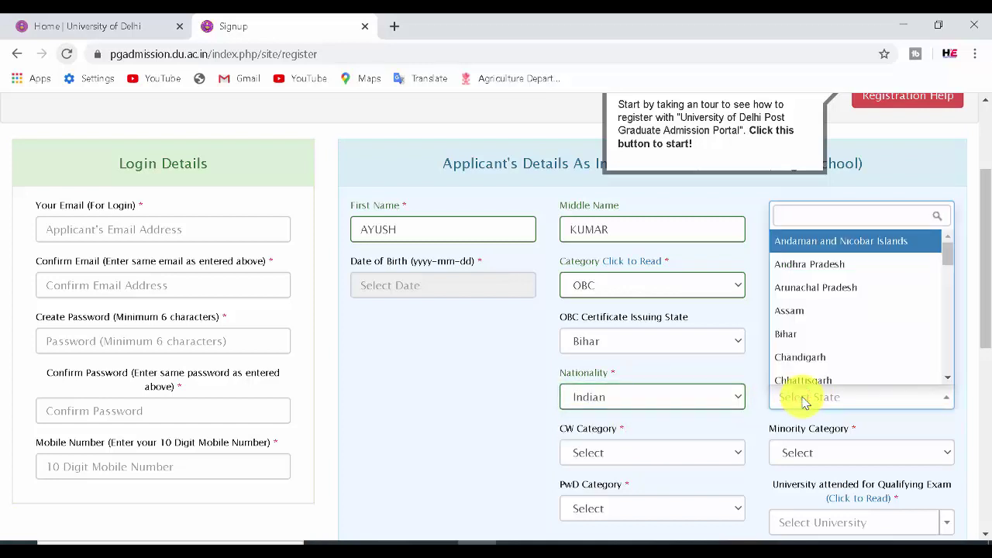
{"action": "type", "text": "BIHAR"}
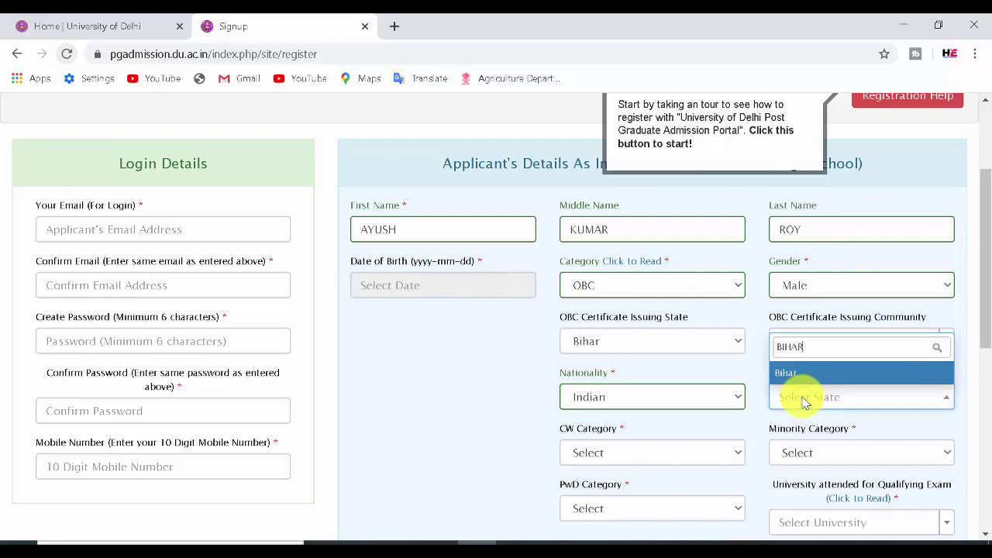
{"action": "left_click", "coordinate": [804, 375]}
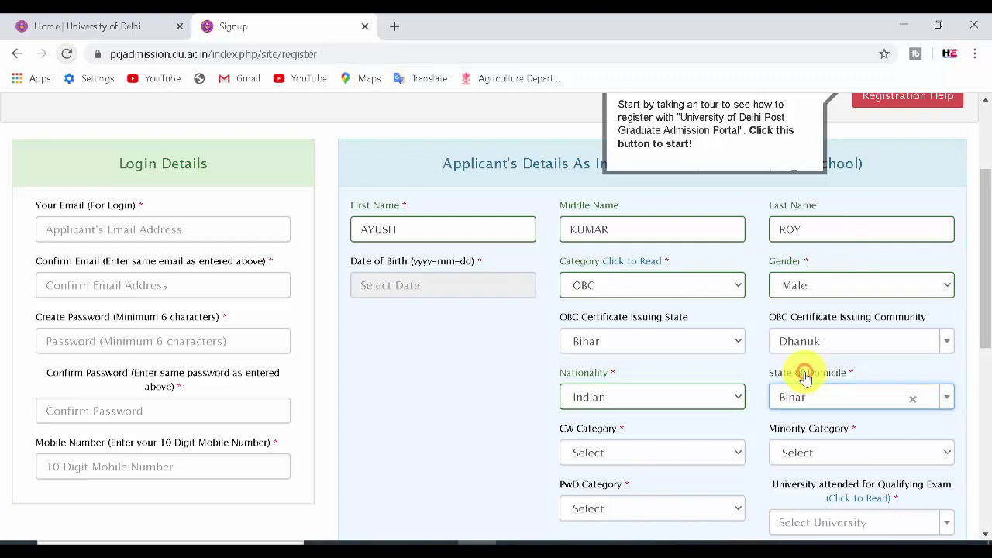
{"action": "left_click_drag", "start_coordinate": [978, 334], "coordinate": [984, 402]}
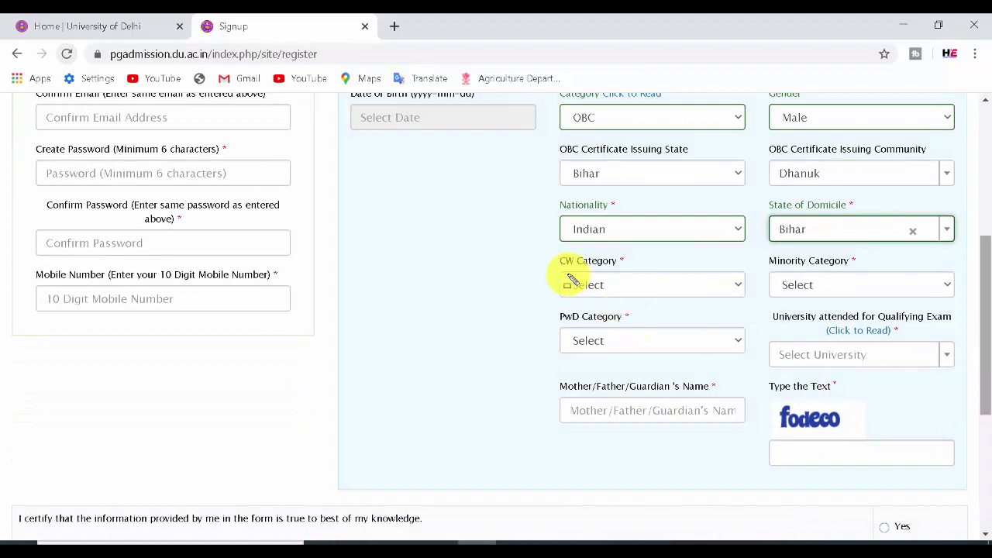
{"action": "left_click_drag", "start_coordinate": [566, 273], "coordinate": [651, 302]}
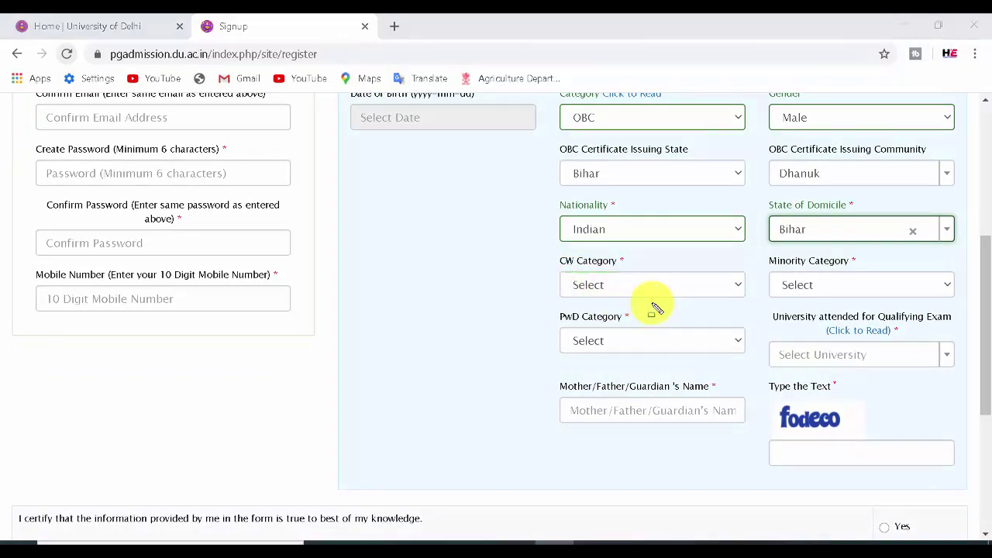
Set the CW, minority and PwD categories all to Not Applicable
{"action": "left_click", "coordinate": [637, 288]}
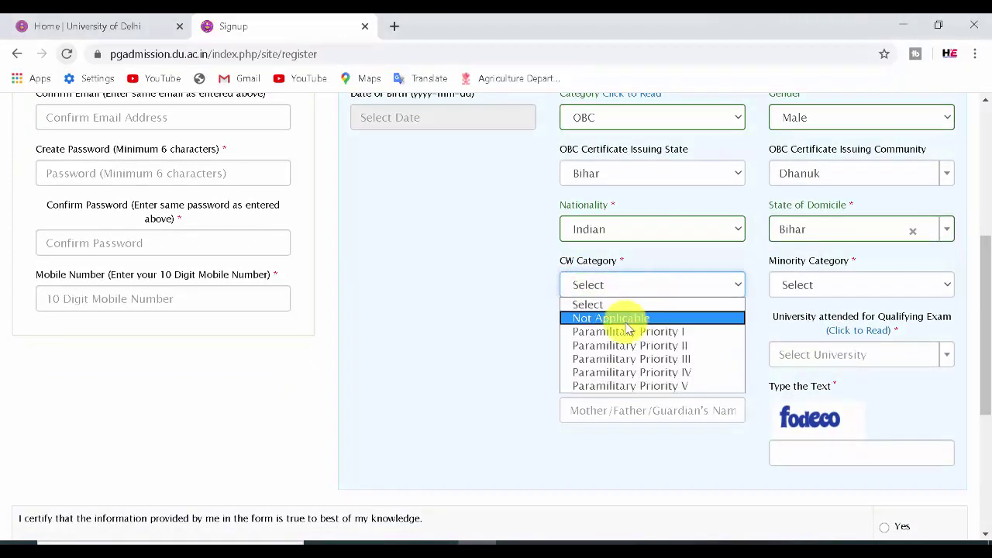
{"action": "left_click", "coordinate": [637, 322]}
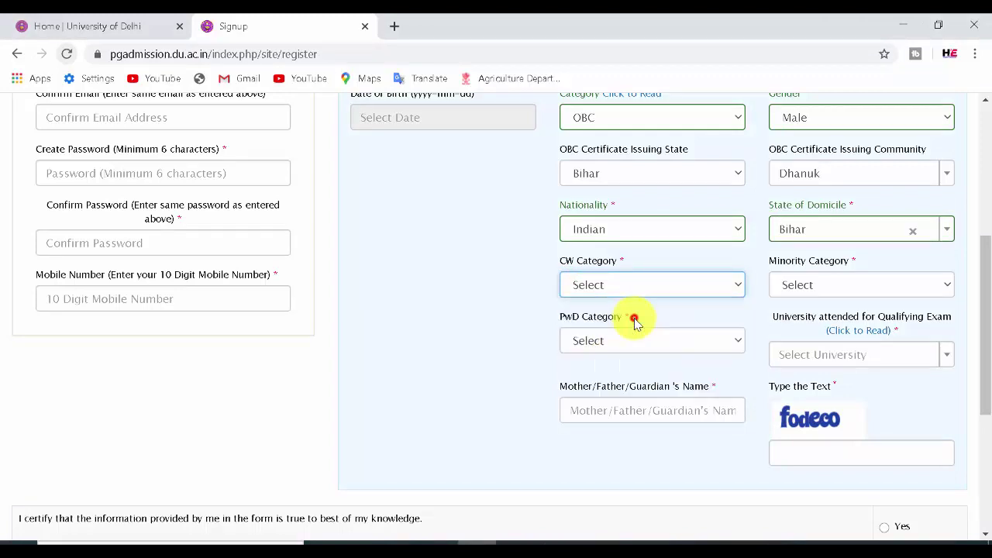
{"action": "left_click", "coordinate": [825, 286]}
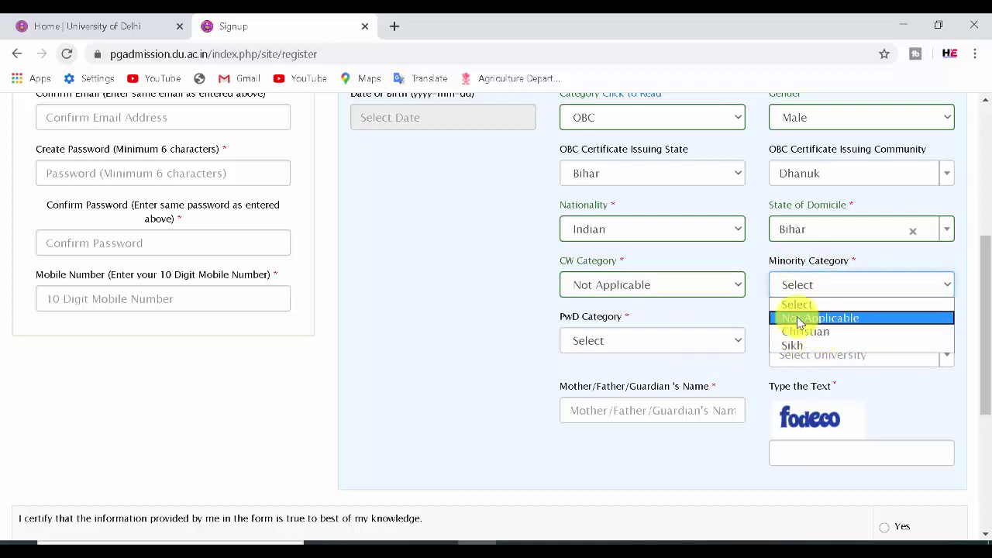
{"action": "left_click", "coordinate": [819, 318]}
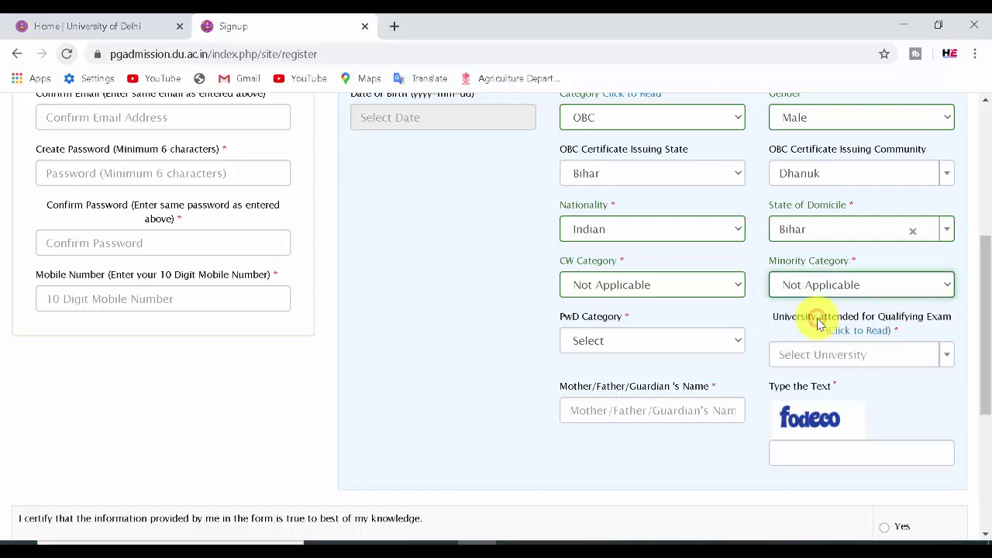
{"action": "left_click", "coordinate": [670, 348]}
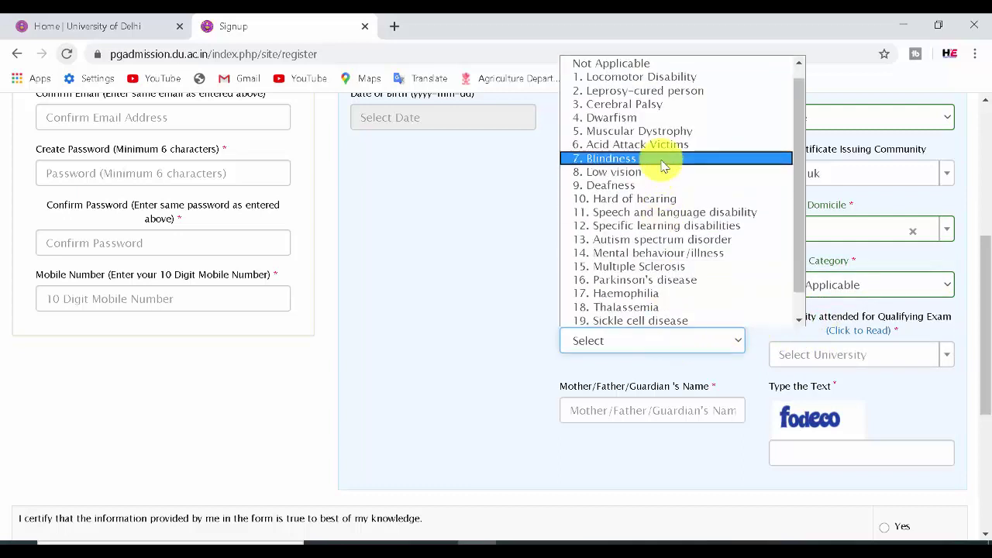
{"action": "left_click", "coordinate": [659, 65]}
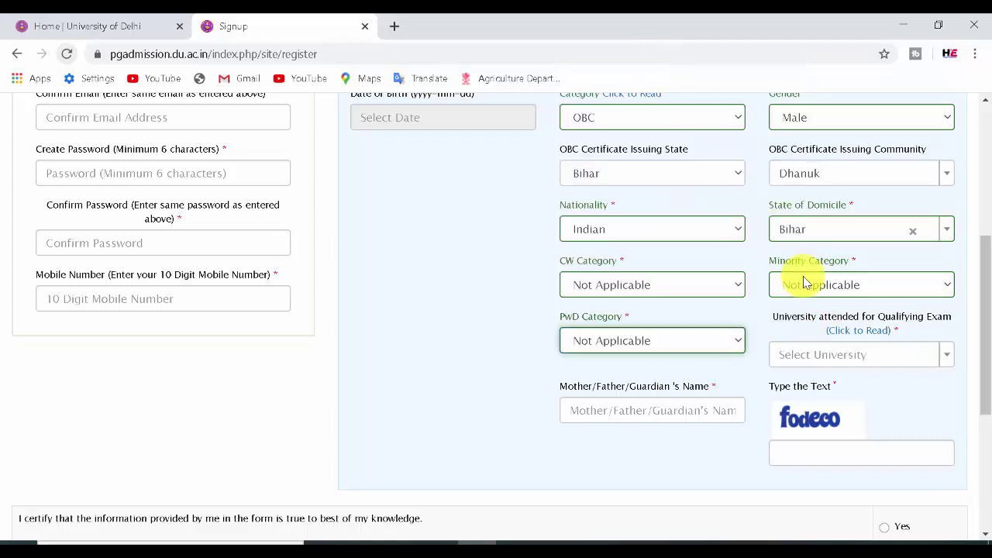
{"action": "left_click", "coordinate": [876, 356]}
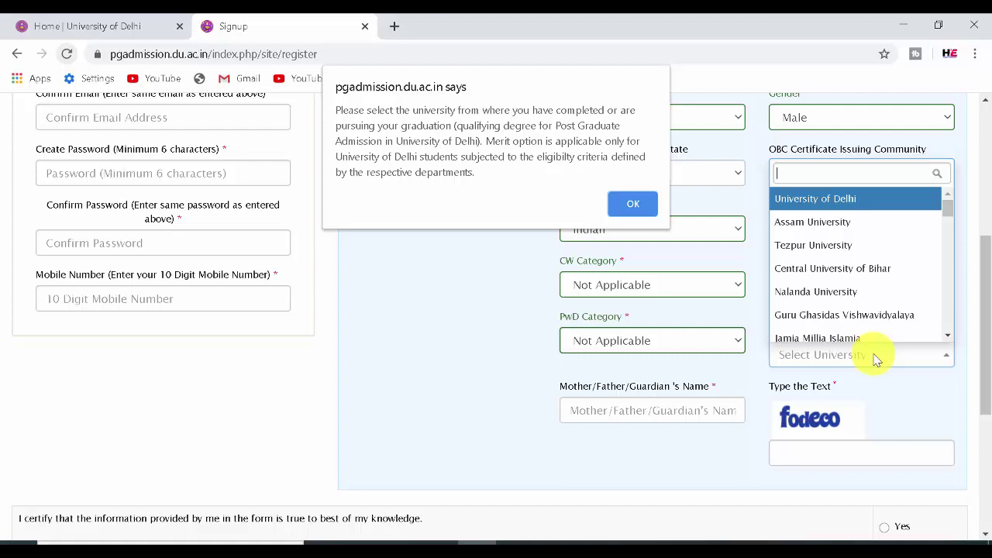
Dismiss the university notice and choose Other as the qualifying-exam university
{"action": "left_click", "coordinate": [634, 203]}
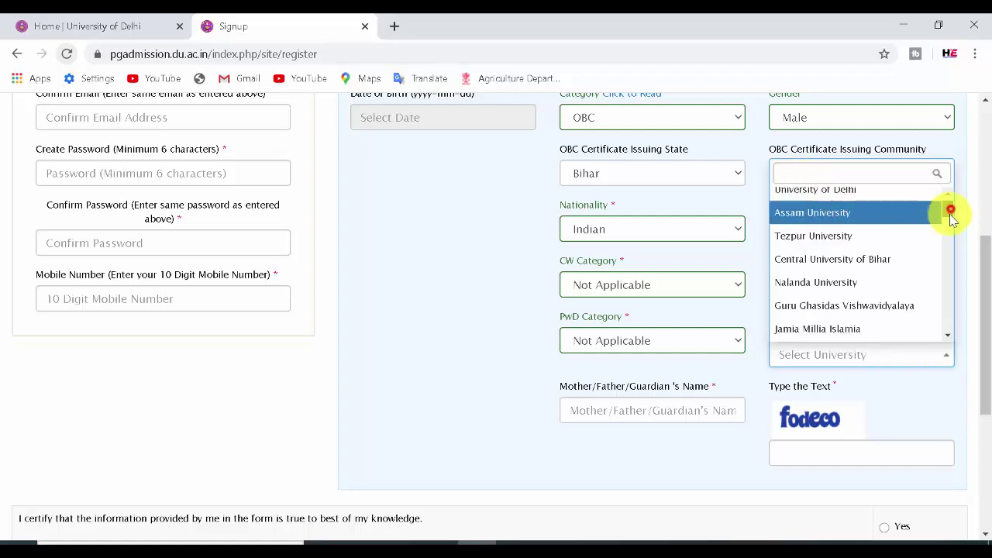
{"action": "left_click_drag", "start_coordinate": [947, 215], "coordinate": [938, 193]}
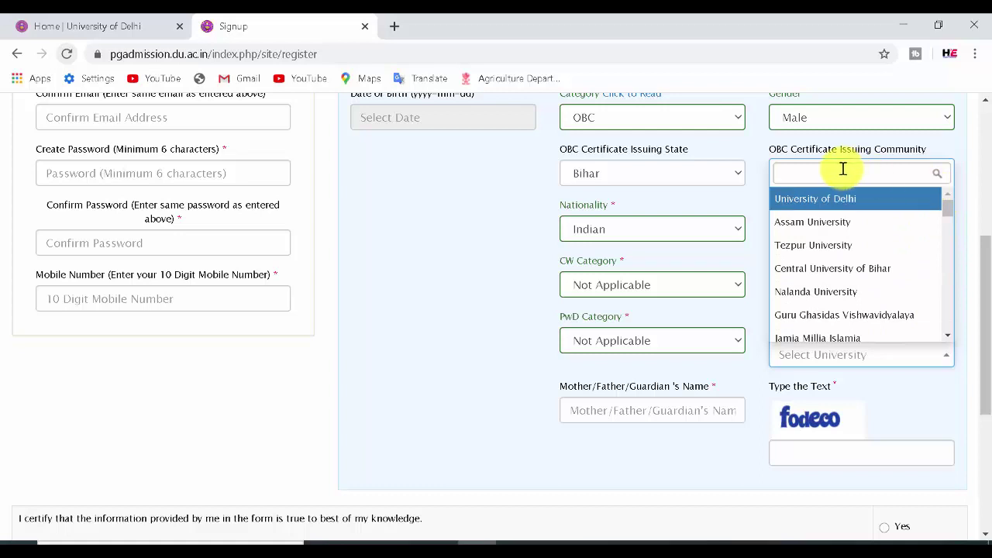
{"action": "type", "text": "C"}
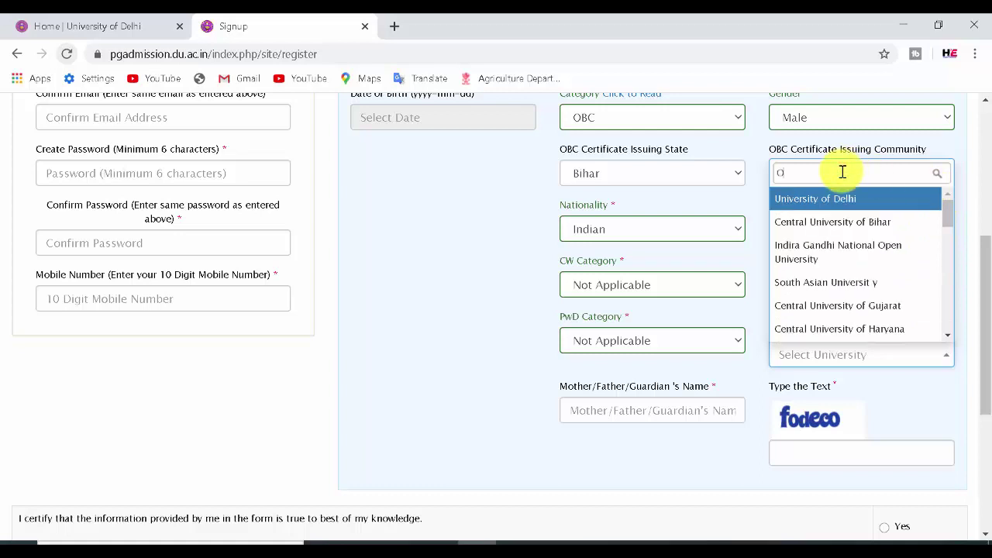
{"action": "type", "text": "THER"}
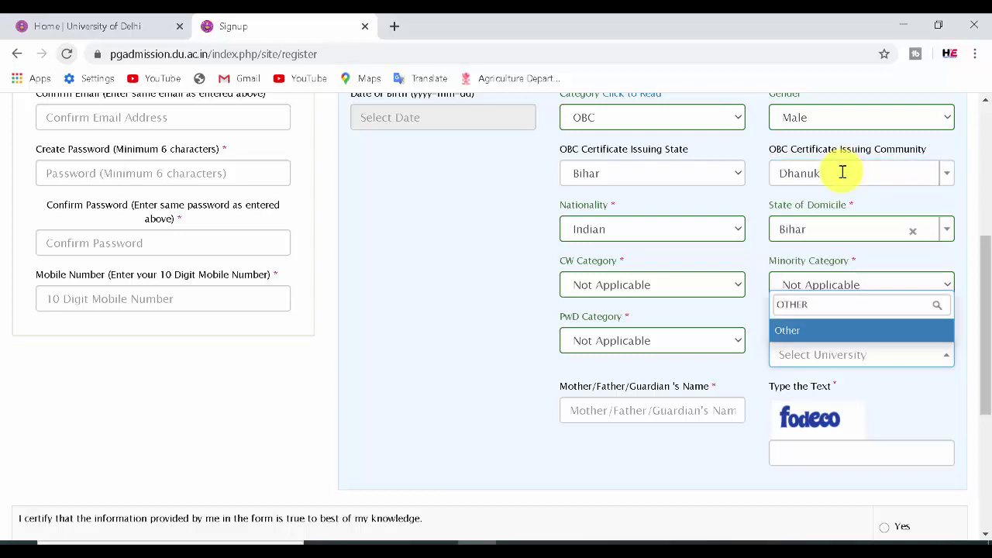
{"action": "left_click", "coordinate": [813, 334]}
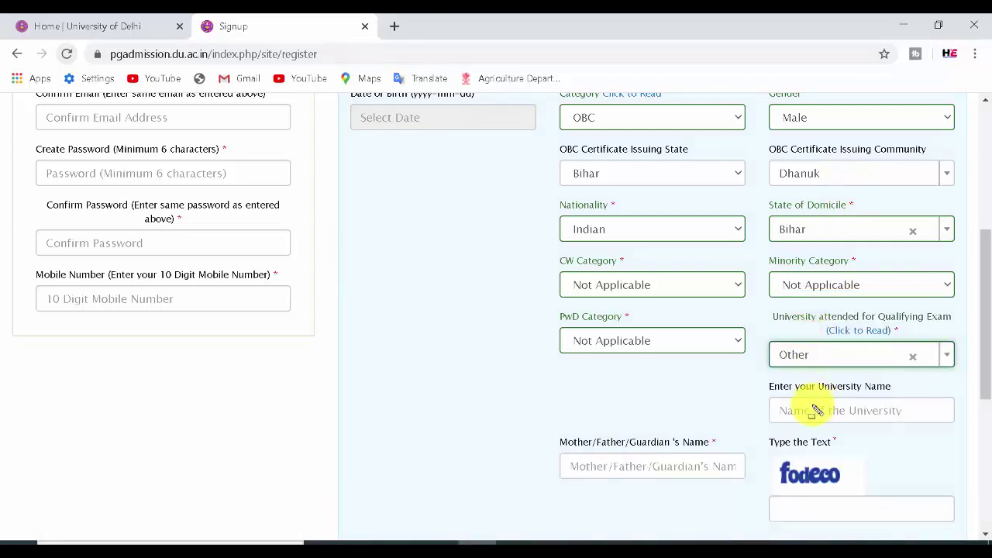
{"action": "left_click", "coordinate": [859, 416]}
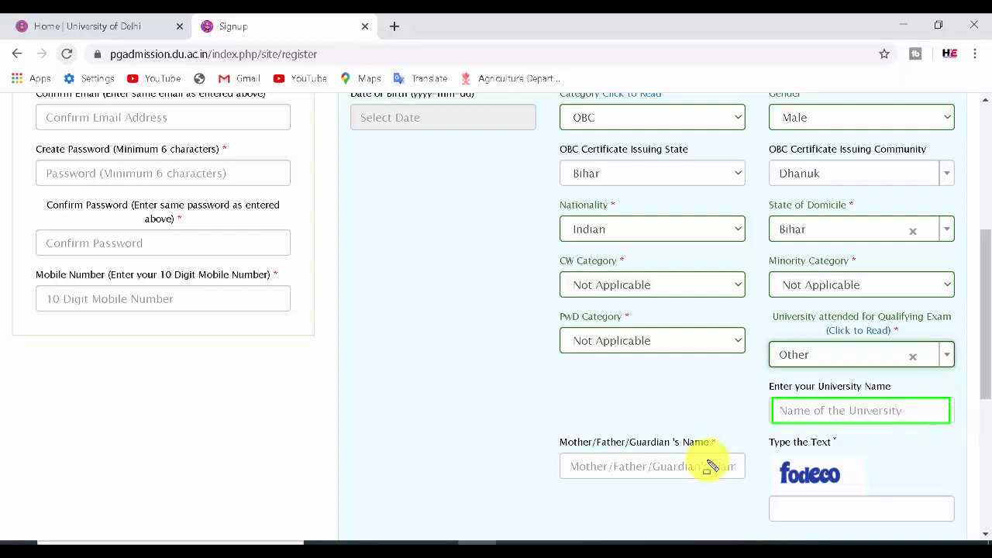
{"action": "left_click", "coordinate": [564, 459]}
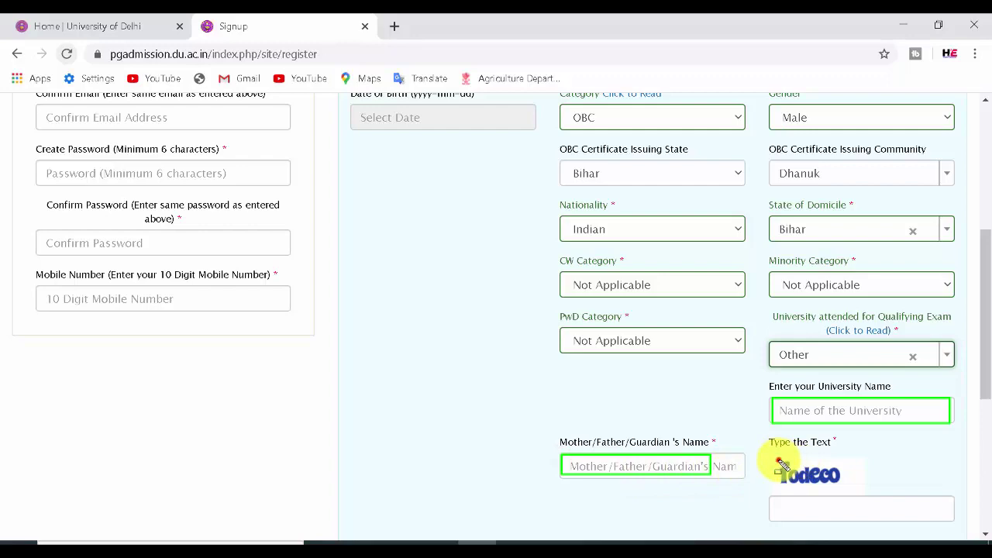
{"action": "left_click", "coordinate": [853, 510]}
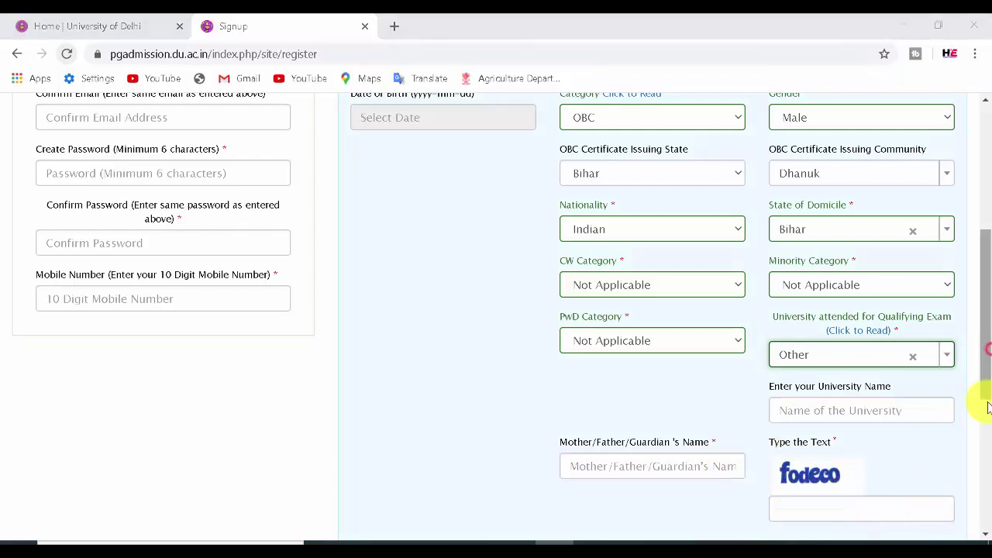
Select Yes for the certification of true information and submit with Register
{"action": "left_click_drag", "start_coordinate": [983, 356], "coordinate": [983, 446]}
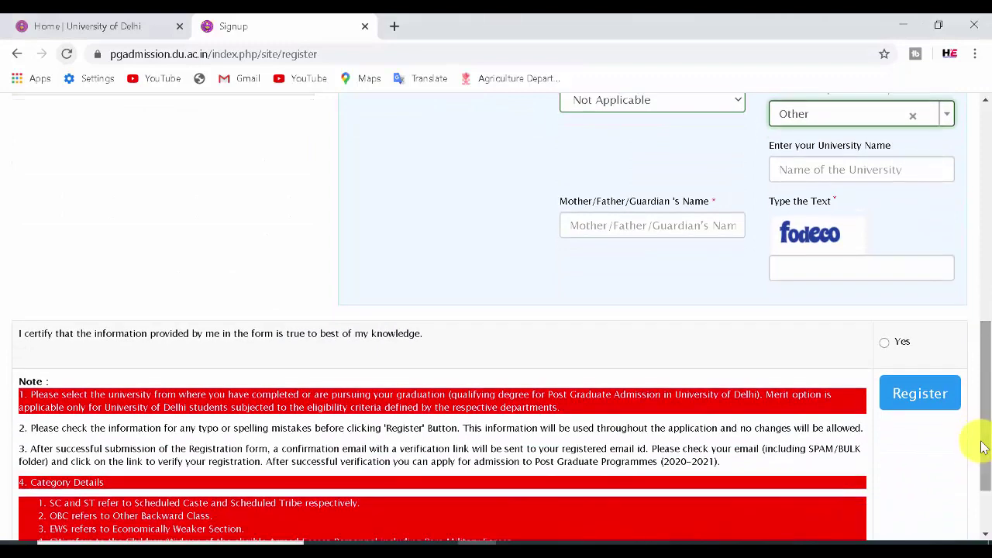
{"action": "left_click", "coordinate": [881, 341]}
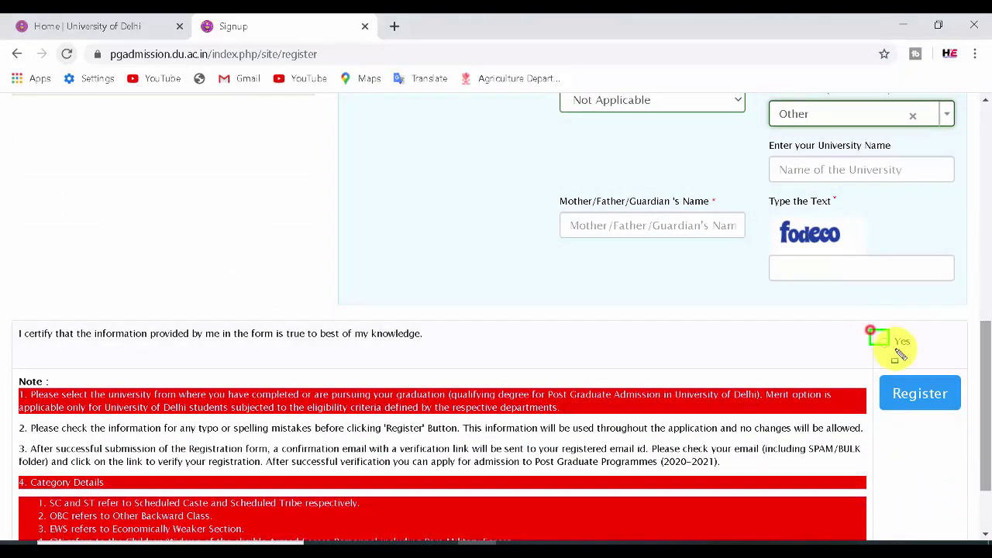
{"action": "left_click", "coordinate": [933, 399]}
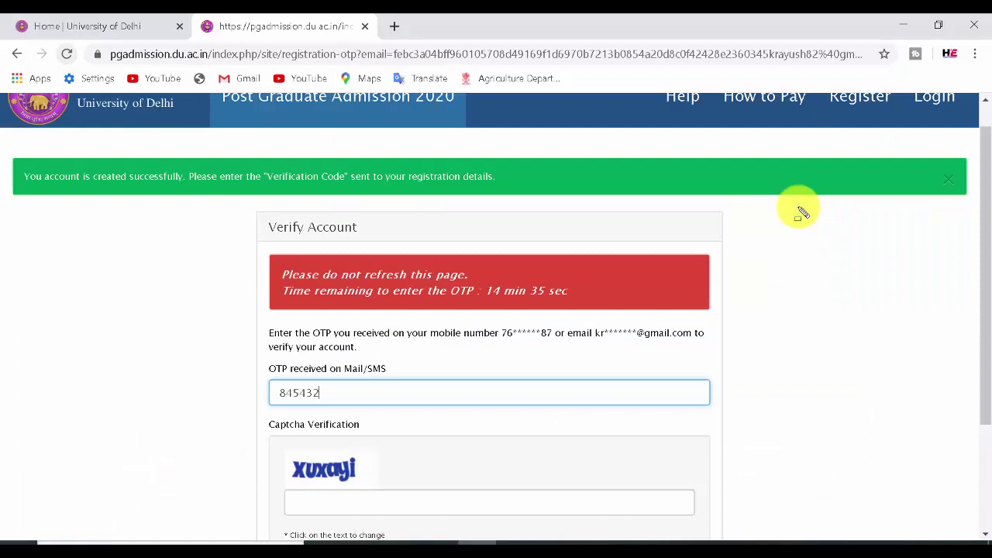
Review the Verify Account page, enter the OTP and captcha, and submit them
{"action": "left_click", "coordinate": [31, 167]}
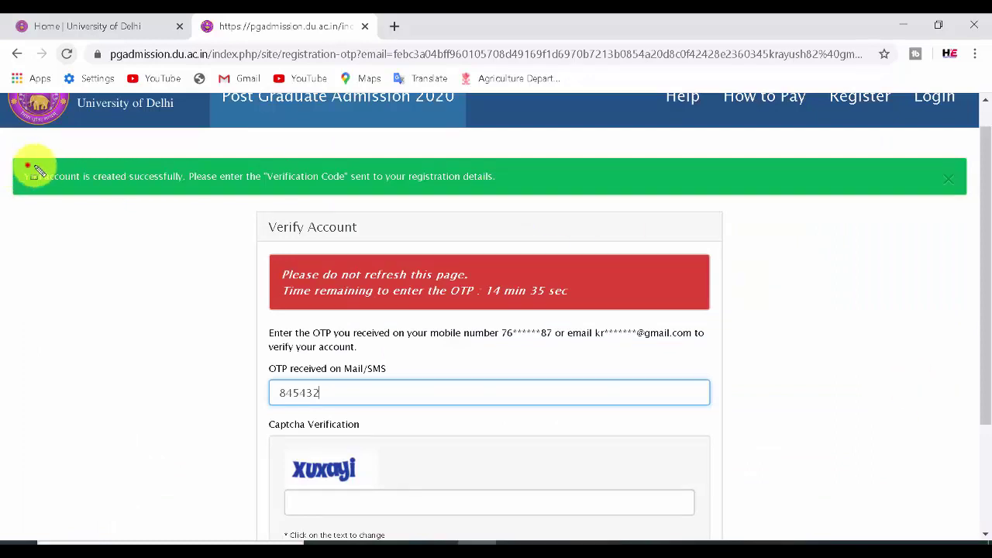
{"action": "left_click_drag", "start_coordinate": [35, 169], "coordinate": [186, 199]}
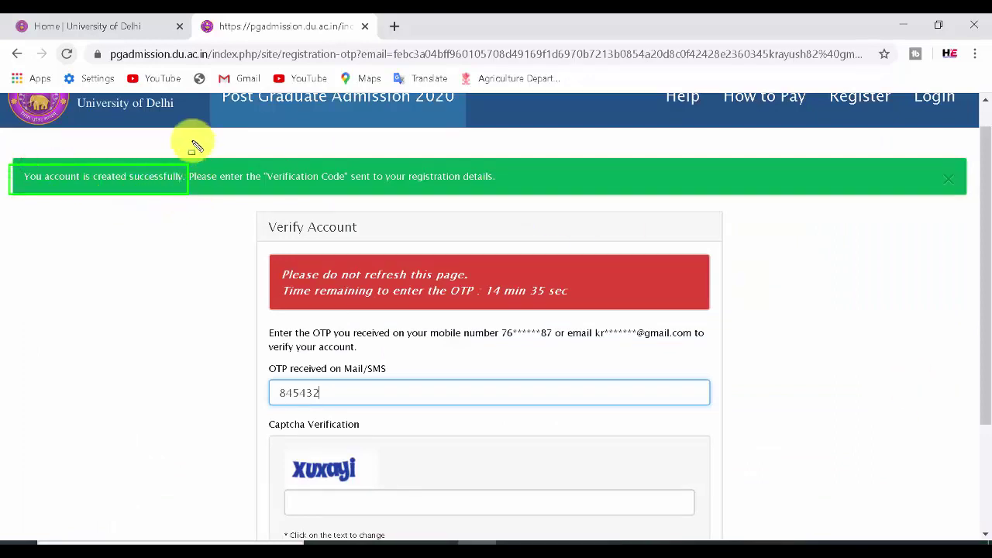
{"action": "mouse_move", "coordinate": [182, 162]}
{"action": "left_mouse_down"}
{"action": "mouse_move", "coordinate": [210, 181]}
{"action": "mouse_move", "coordinate": [511, 200]}
{"action": "left_mouse_up"}
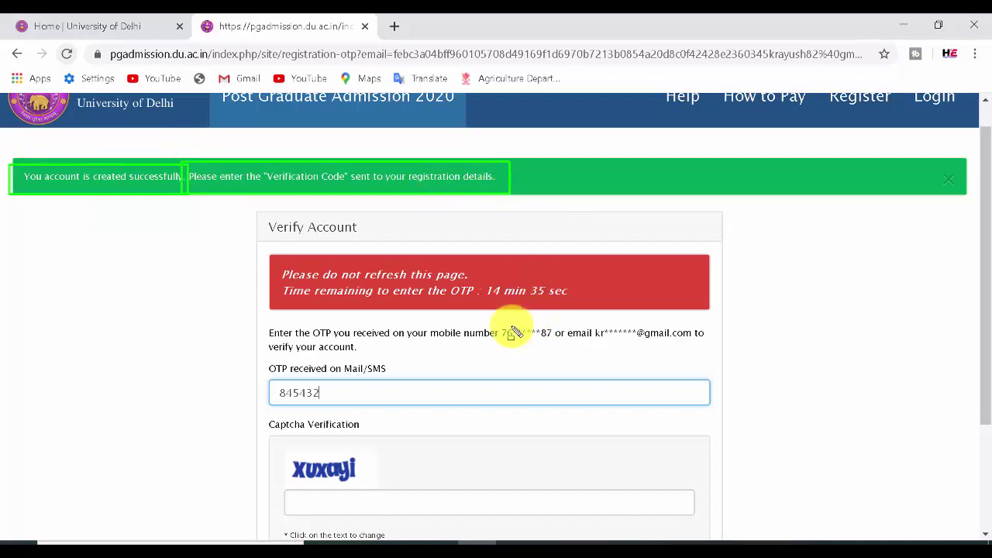
{"action": "mouse_move", "coordinate": [495, 321]}
{"action": "left_mouse_down"}
{"action": "mouse_move", "coordinate": [575, 344]}
{"action": "mouse_move", "coordinate": [718, 350]}
{"action": "left_mouse_up"}
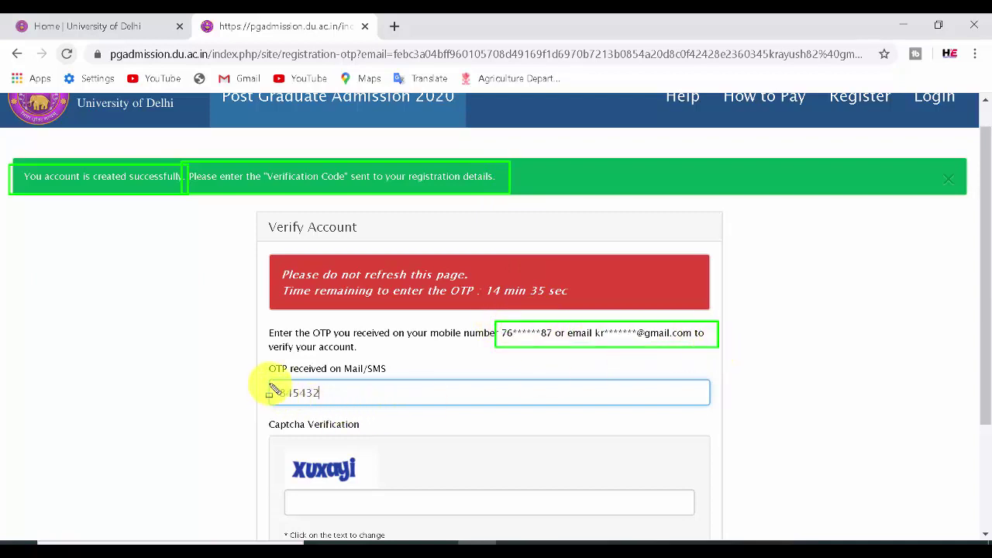
{"action": "left_click_drag", "start_coordinate": [269, 380], "coordinate": [374, 402]}
{"action": "left_click_drag", "start_coordinate": [286, 454], "coordinate": [366, 473]}
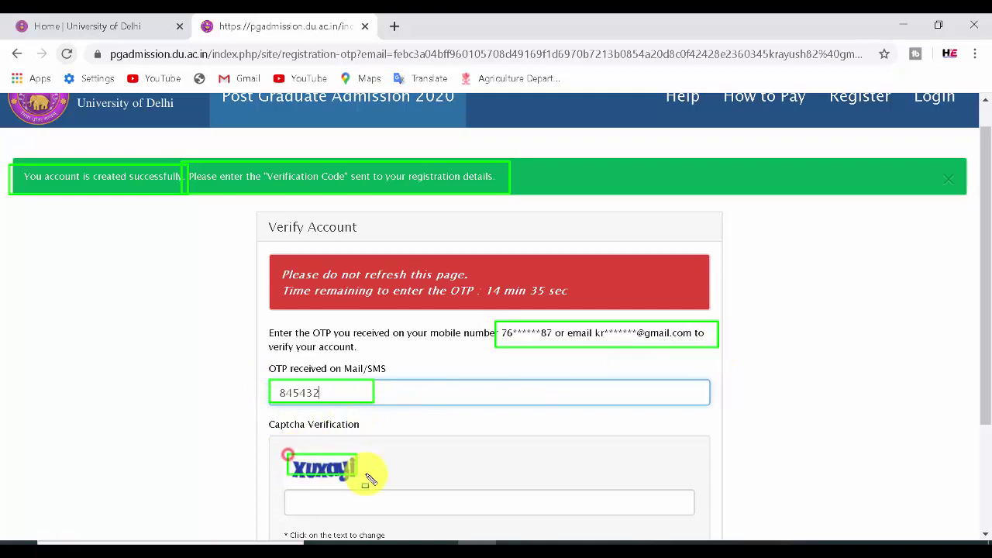
{"action": "left_click_drag", "start_coordinate": [294, 497], "coordinate": [409, 514]}
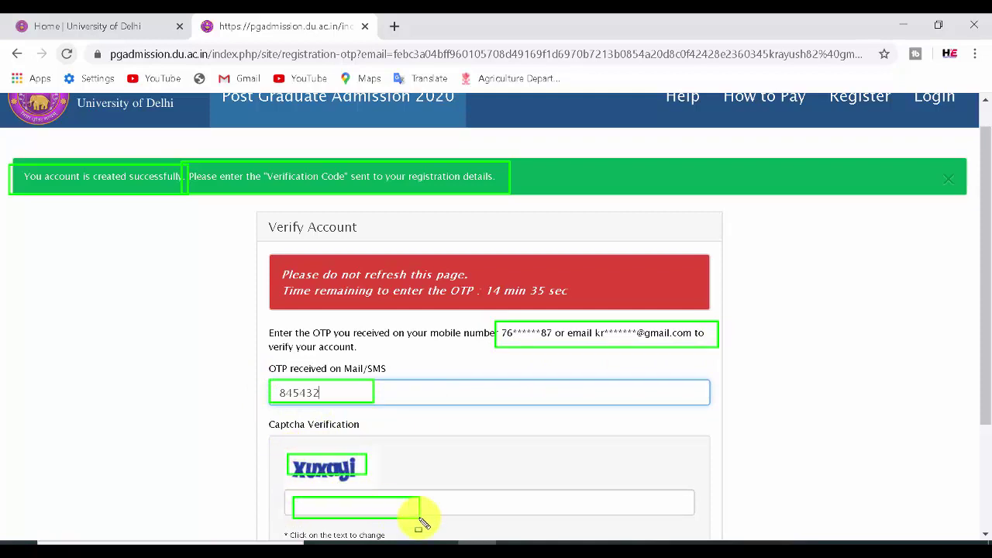
{"action": "key", "text": "Escape"}
{"action": "left_click_drag", "start_coordinate": [981, 272], "coordinate": [982, 329]}
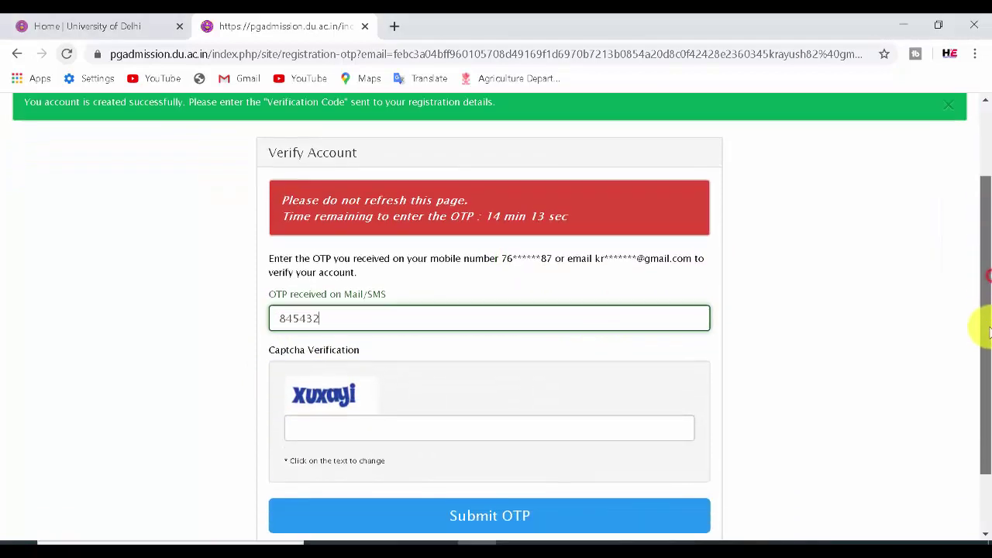
{"action": "left_click", "coordinate": [413, 432]}
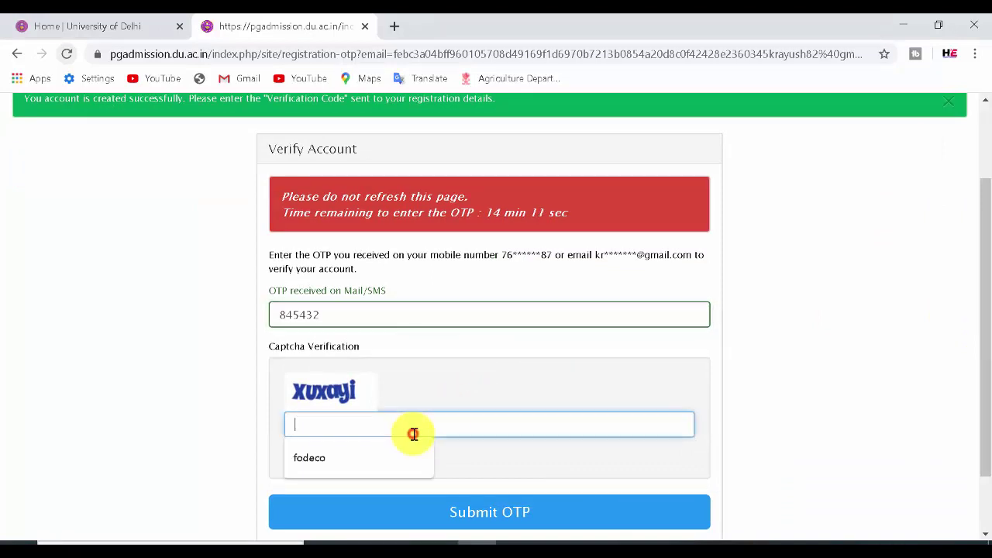
{"action": "type", "text": "xuxayi"}
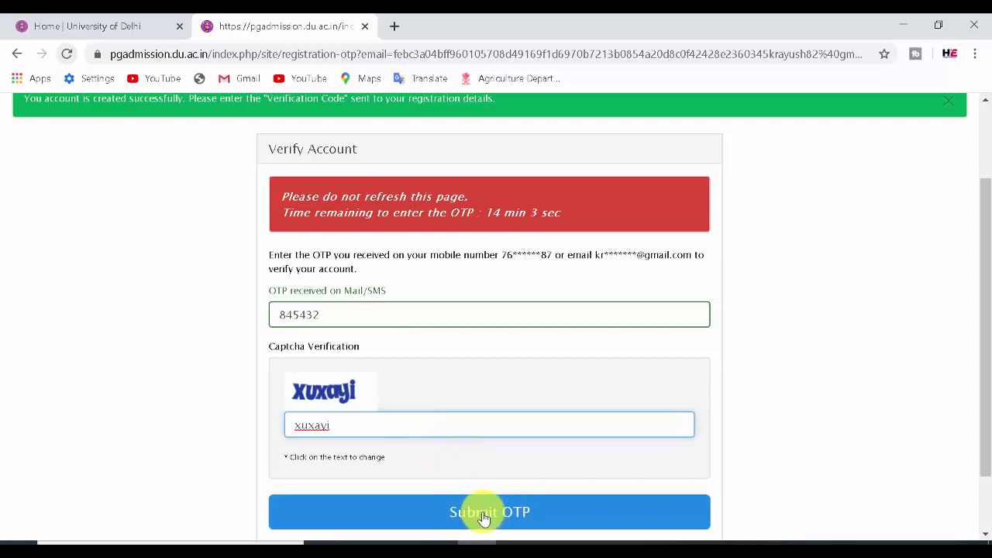
{"action": "left_click", "coordinate": [484, 516]}
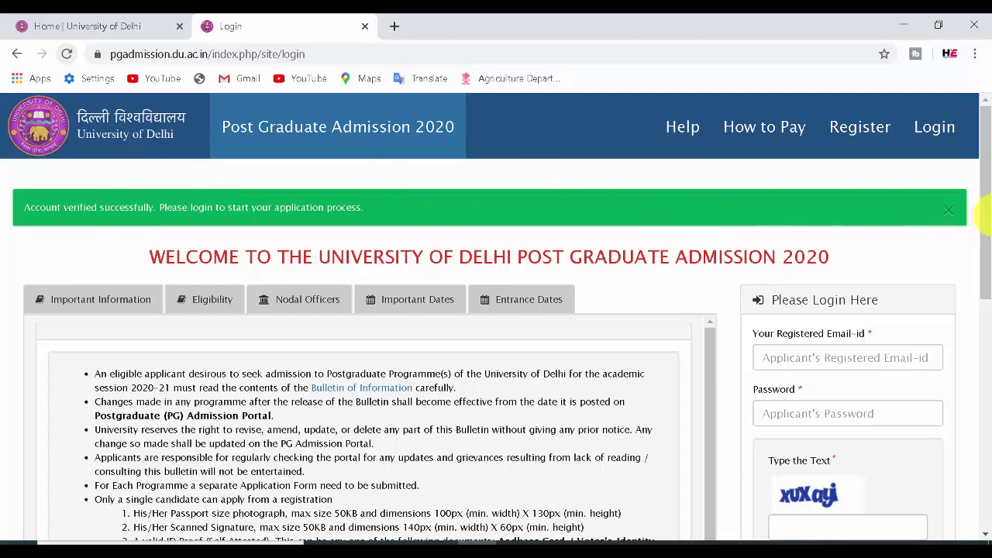
Highlight the registered email, password and captcha fields in the Please Login Here box
{"action": "left_click_drag", "start_coordinate": [985, 210], "coordinate": [989, 265]}
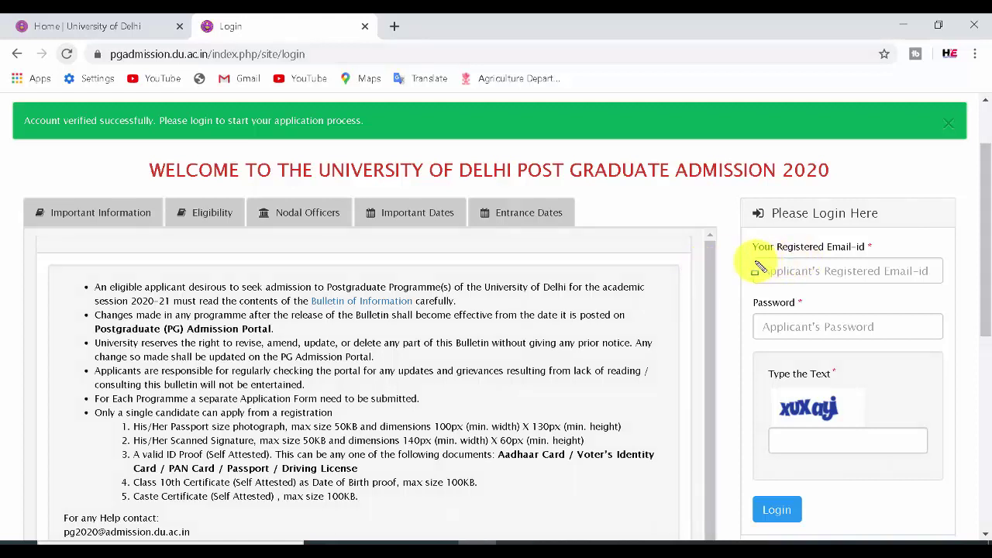
{"action": "left_click_drag", "start_coordinate": [754, 262], "coordinate": [859, 279]}
{"action": "left_click_drag", "start_coordinate": [760, 314], "coordinate": [879, 337]}
{"action": "left_click_drag", "start_coordinate": [767, 402], "coordinate": [849, 416]}
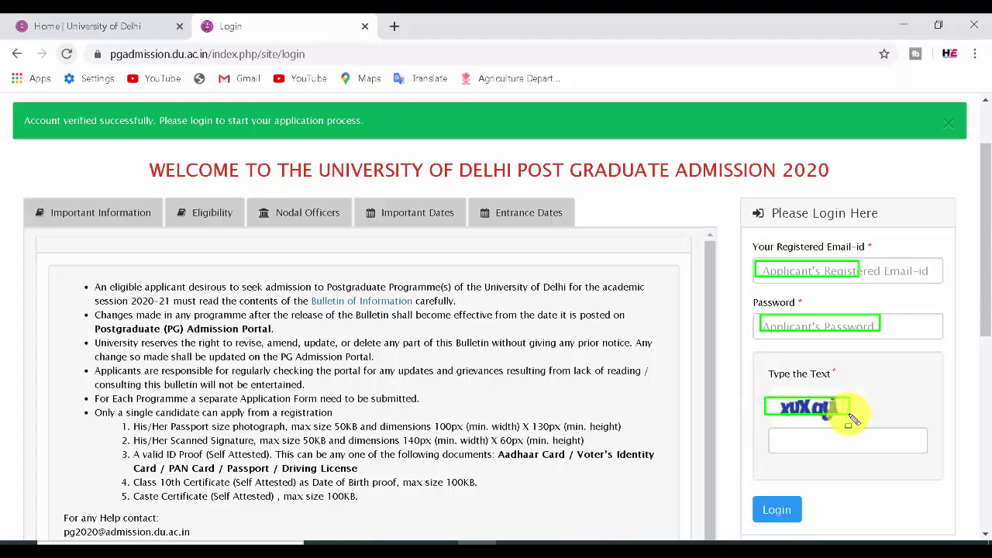
{"action": "left_click_drag", "start_coordinate": [774, 429], "coordinate": [883, 445]}
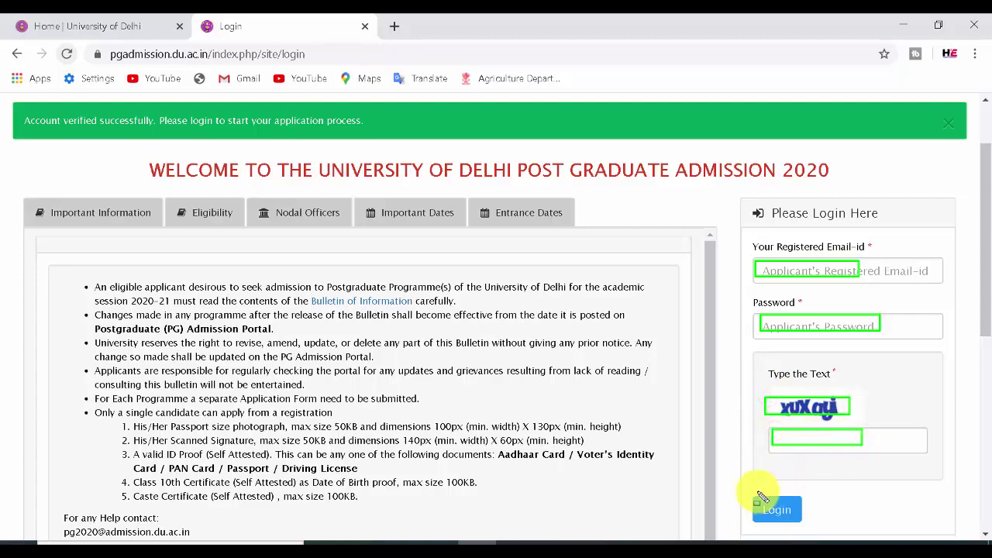
{"action": "left_click_drag", "start_coordinate": [744, 490], "coordinate": [849, 527]}
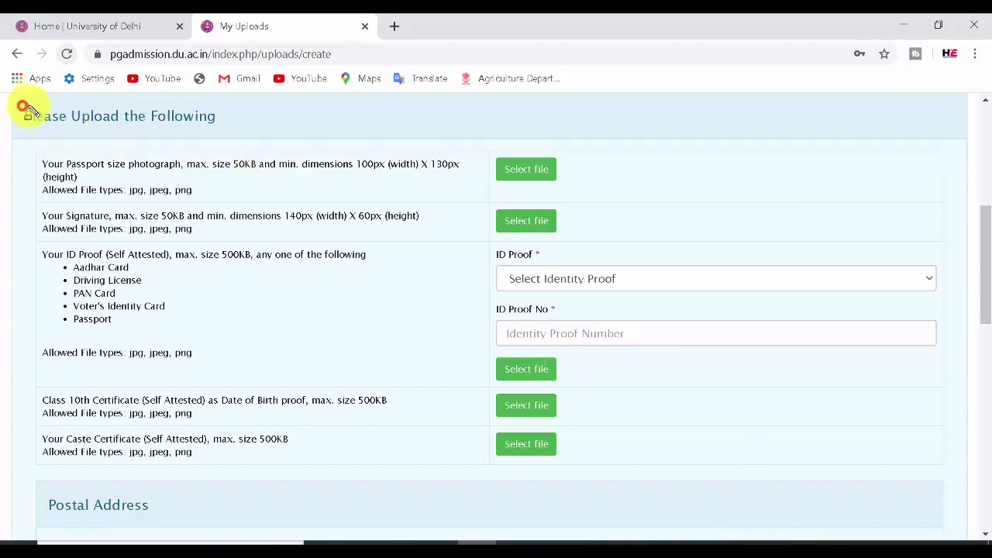
Review the My Uploads requirements for the photograph, signature and ID proof
{"action": "left_click_drag", "start_coordinate": [24, 106], "coordinate": [222, 134]}
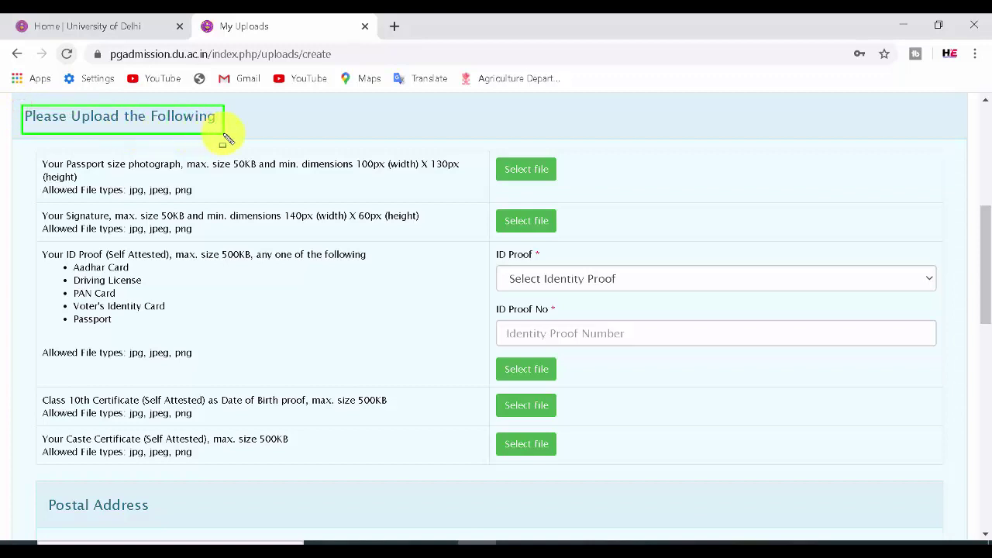
{"action": "left_click", "coordinate": [34, 154]}
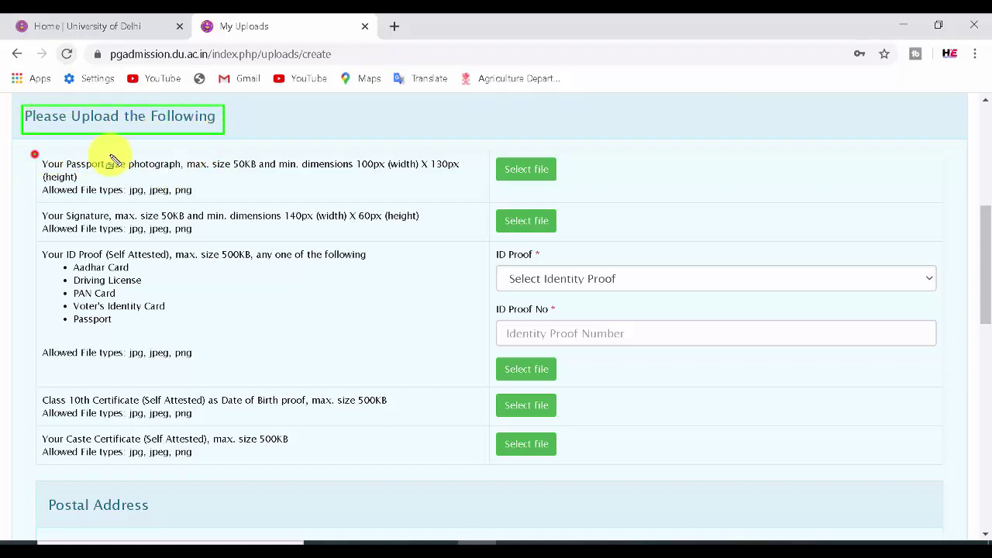
{"action": "left_click_drag", "start_coordinate": [112, 159], "coordinate": [190, 177]}
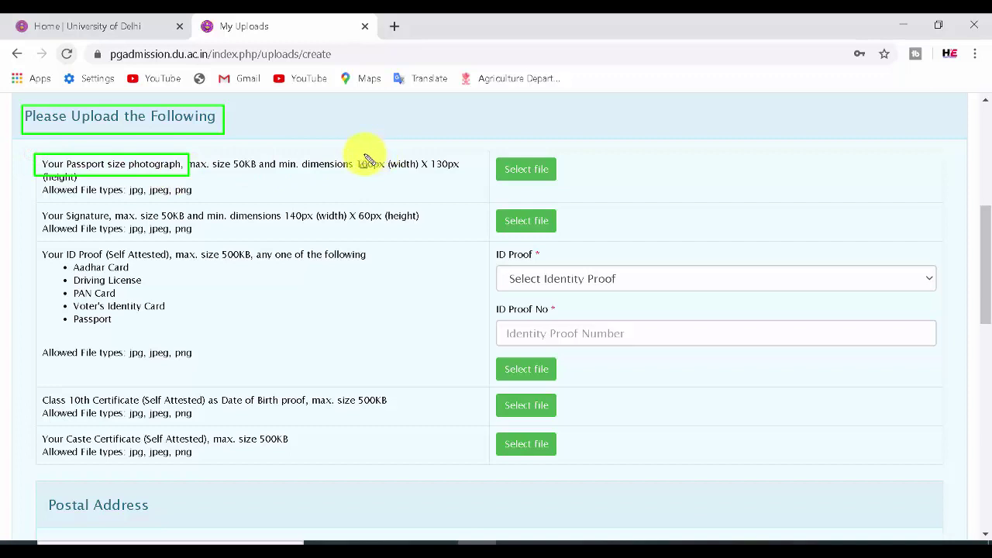
{"action": "left_click_drag", "start_coordinate": [354, 154], "coordinate": [387, 172]}
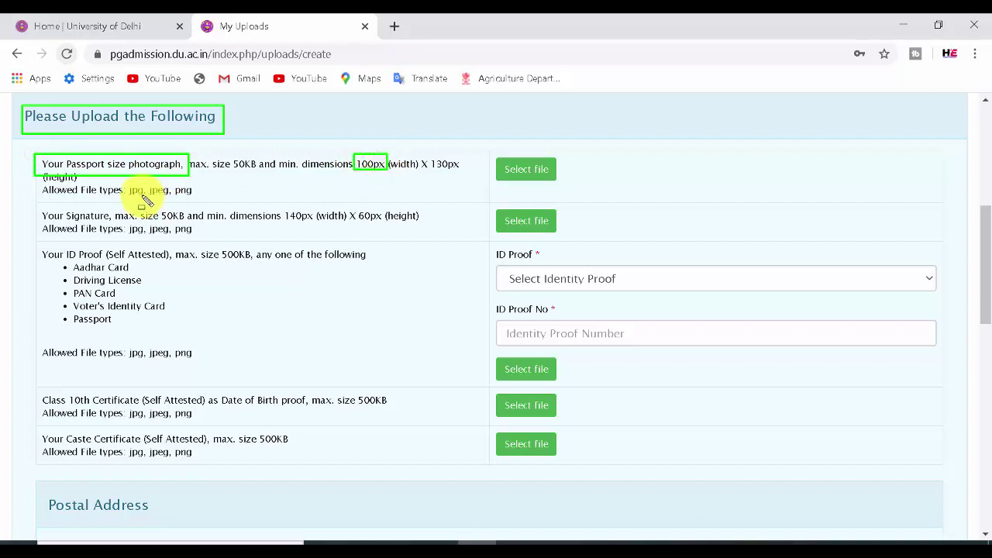
{"action": "left_click_drag", "start_coordinate": [119, 180], "coordinate": [203, 196]}
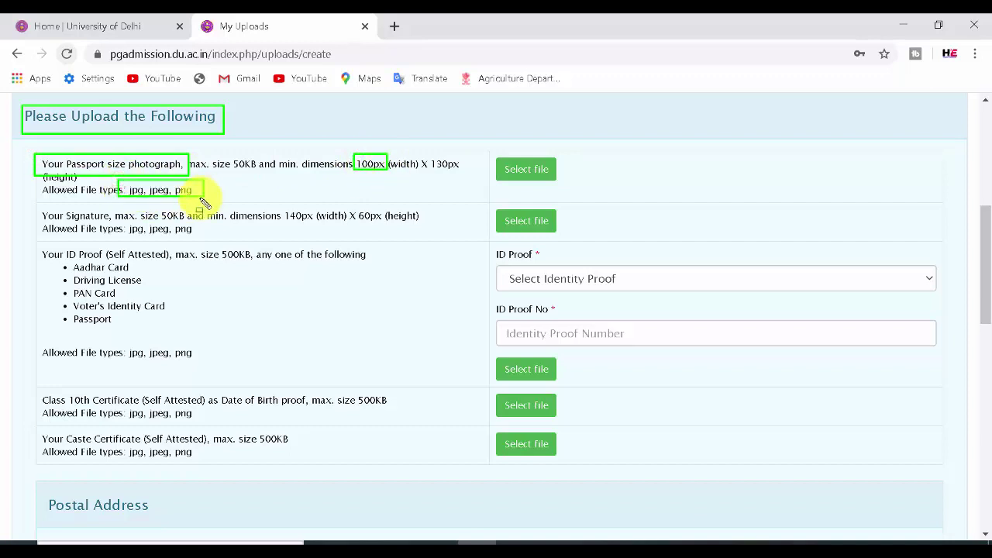
{"action": "mouse_move", "coordinate": [37, 207]}
{"action": "left_mouse_down"}
{"action": "mouse_move", "coordinate": [128, 225]}
{"action": "mouse_move", "coordinate": [196, 223]}
{"action": "left_mouse_up"}
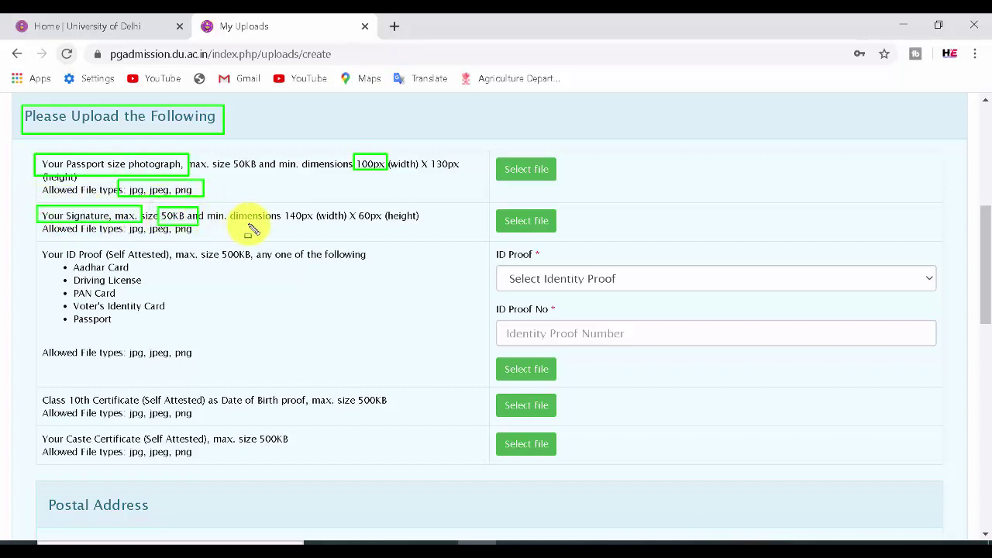
{"action": "left_click_drag", "start_coordinate": [284, 209], "coordinate": [327, 228]}
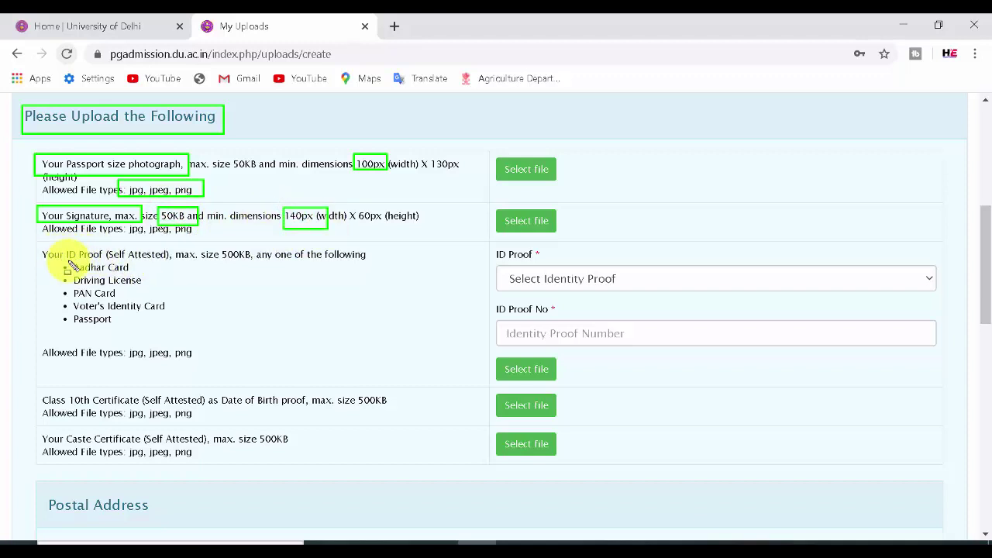
{"action": "mouse_move", "coordinate": [68, 262]}
{"action": "left_mouse_down"}
{"action": "mouse_move", "coordinate": [155, 328]}
{"action": "mouse_move", "coordinate": [180, 332]}
{"action": "left_mouse_up"}
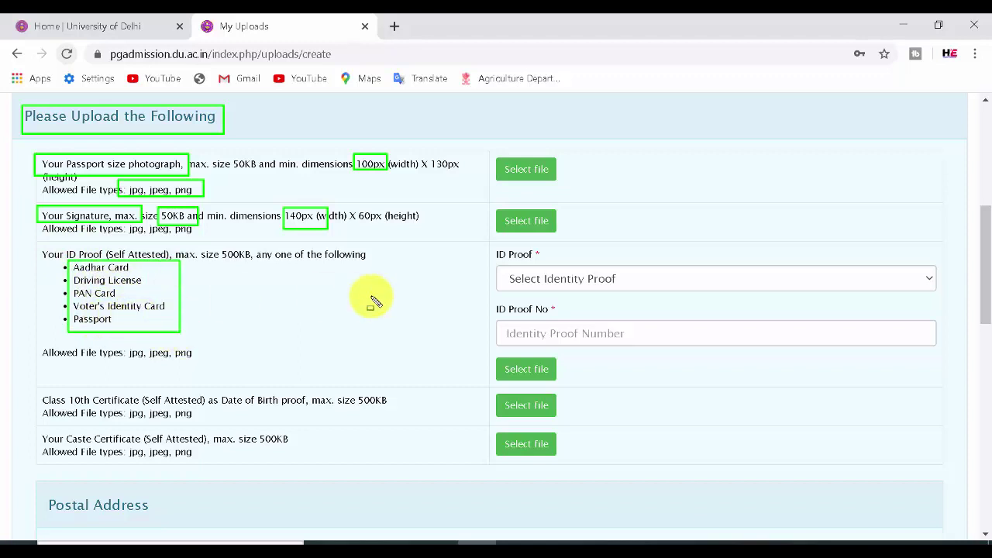
{"action": "left_click_drag", "start_coordinate": [501, 269], "coordinate": [629, 292]}
{"action": "key", "text": "Escape"}
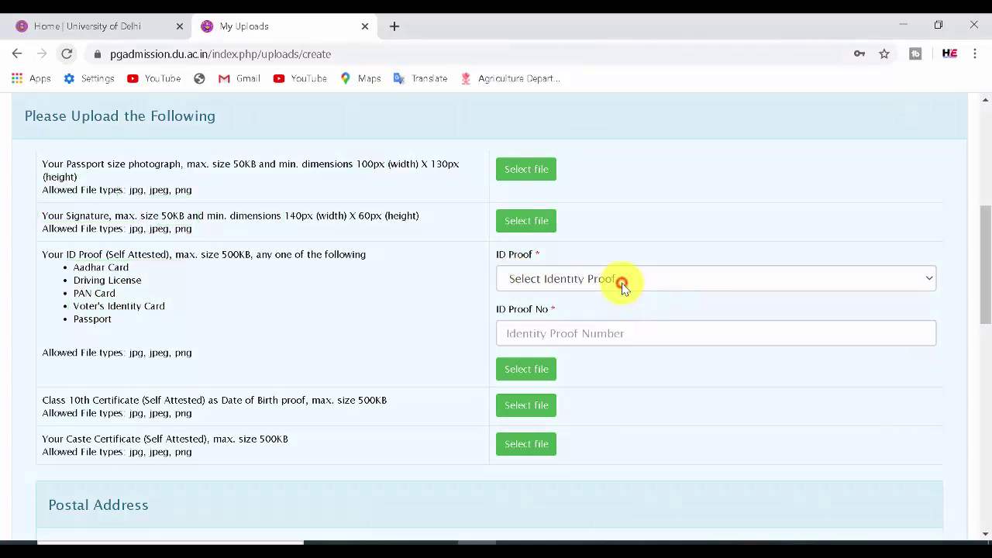
Choose Aadhar Card as the ID proof type and review the Class 10th and caste certificate uploads
{"action": "left_click", "coordinate": [622, 285]}
{"action": "left_click", "coordinate": [603, 310]}
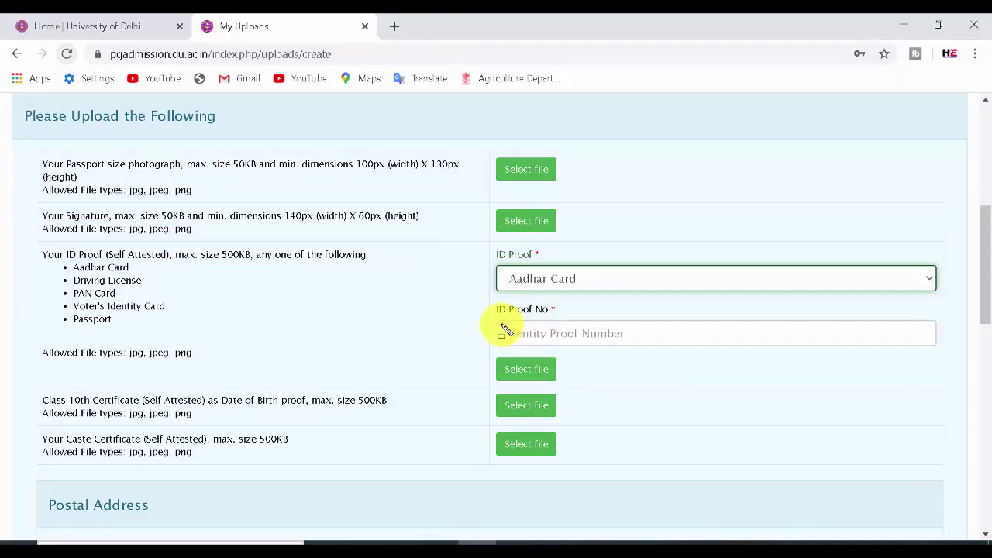
{"action": "left_click_drag", "start_coordinate": [501, 325], "coordinate": [611, 343]}
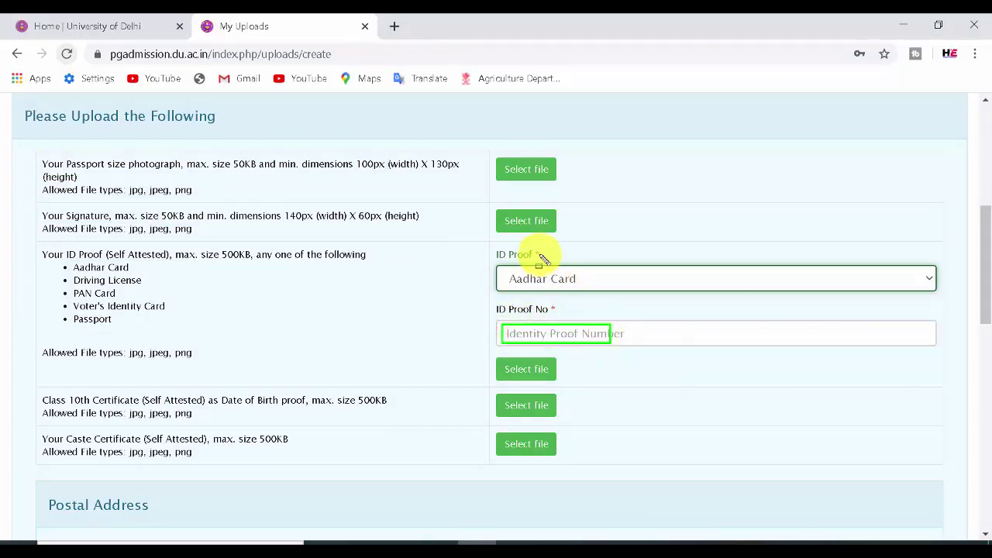
{"action": "left_click_drag", "start_coordinate": [532, 243], "coordinate": [537, 250]}
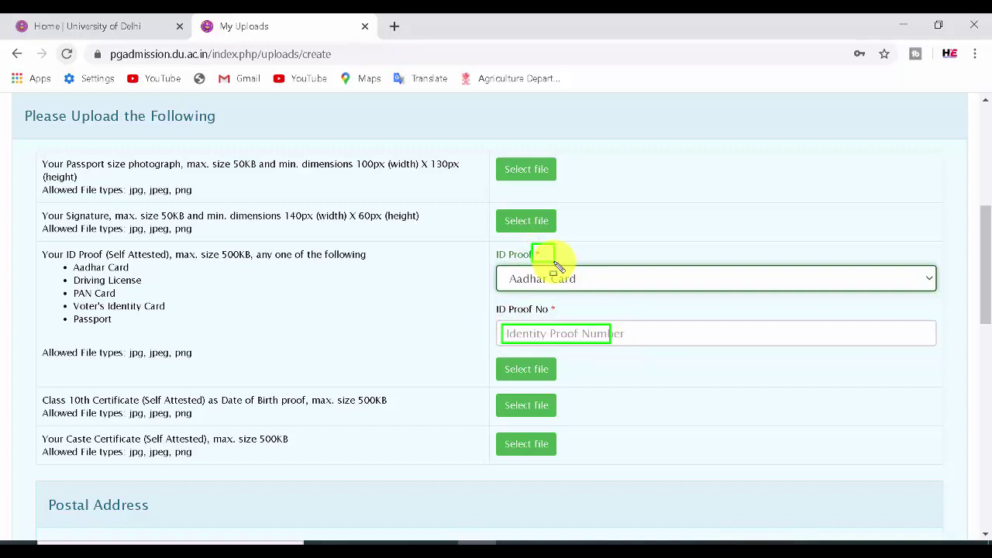
{"action": "left_click_drag", "start_coordinate": [44, 389], "coordinate": [132, 406]}
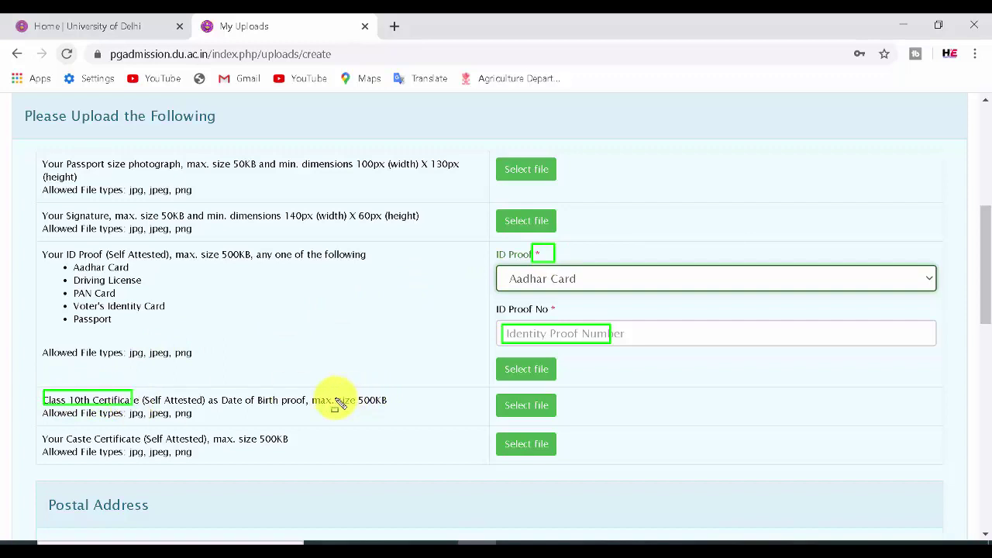
{"action": "left_click_drag", "start_coordinate": [355, 392], "coordinate": [407, 416]}
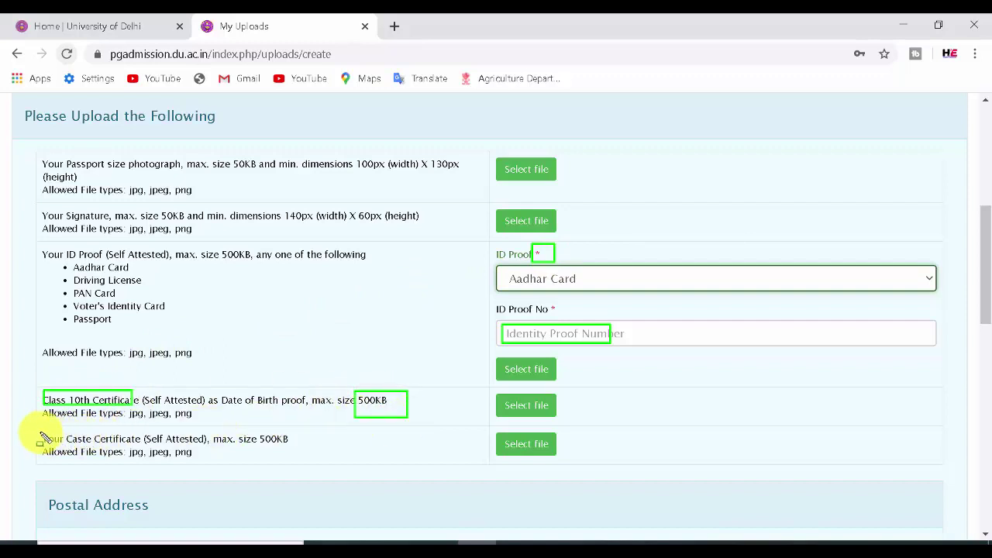
{"action": "mouse_move", "coordinate": [41, 434]}
{"action": "left_mouse_down"}
{"action": "mouse_move", "coordinate": [172, 460]}
{"action": "mouse_move", "coordinate": [324, 463]}
{"action": "left_mouse_up"}
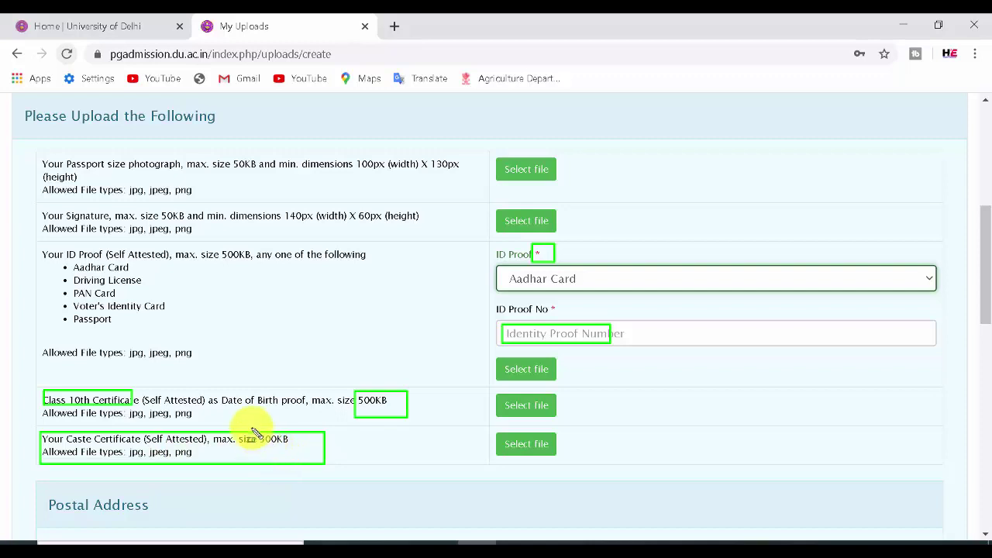
{"action": "left_click_drag", "start_coordinate": [126, 448], "coordinate": [192, 460]}
{"action": "key", "text": "Escape"}
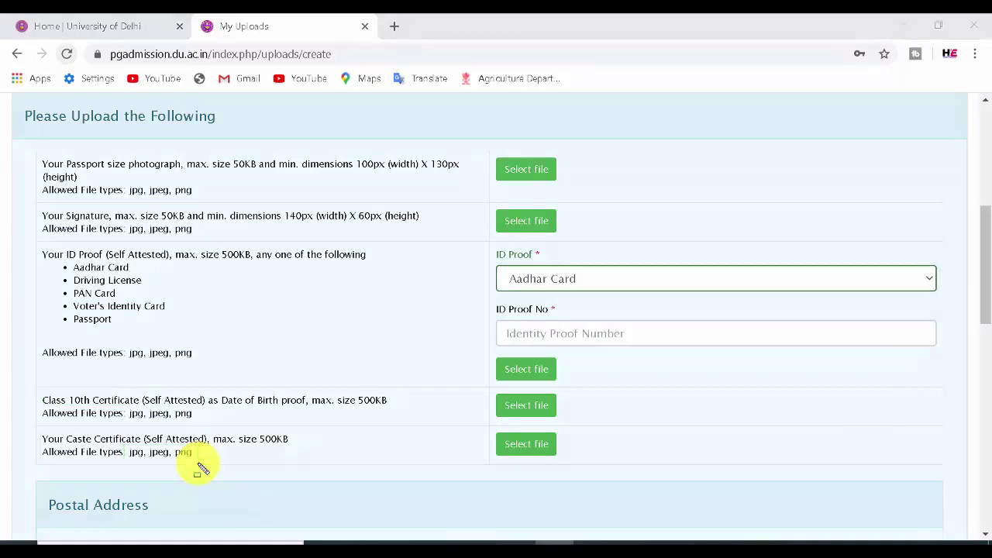
Pick the passport-size photo from the applicant's documents folder and upload it
{"action": "left_click", "coordinate": [535, 175]}
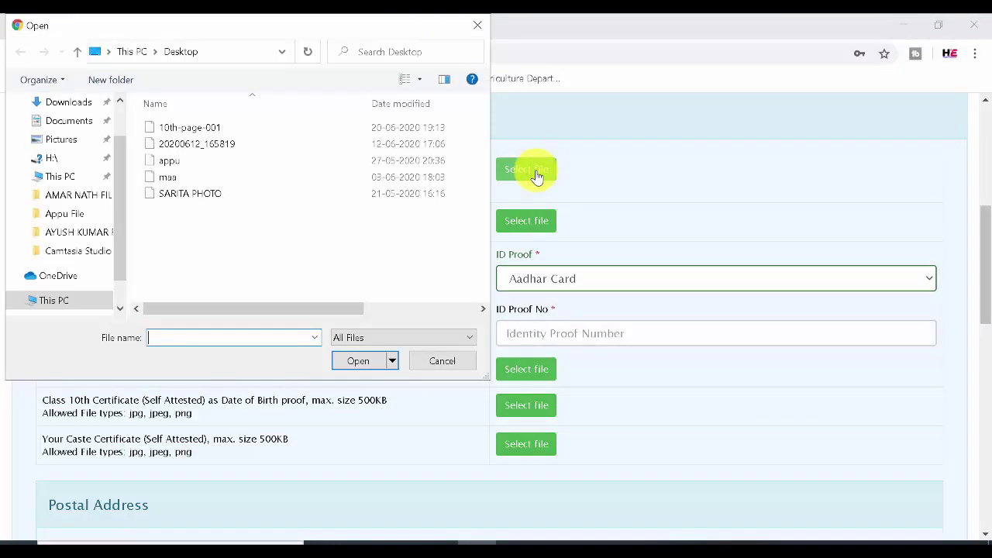
{"action": "left_click", "coordinate": [91, 232]}
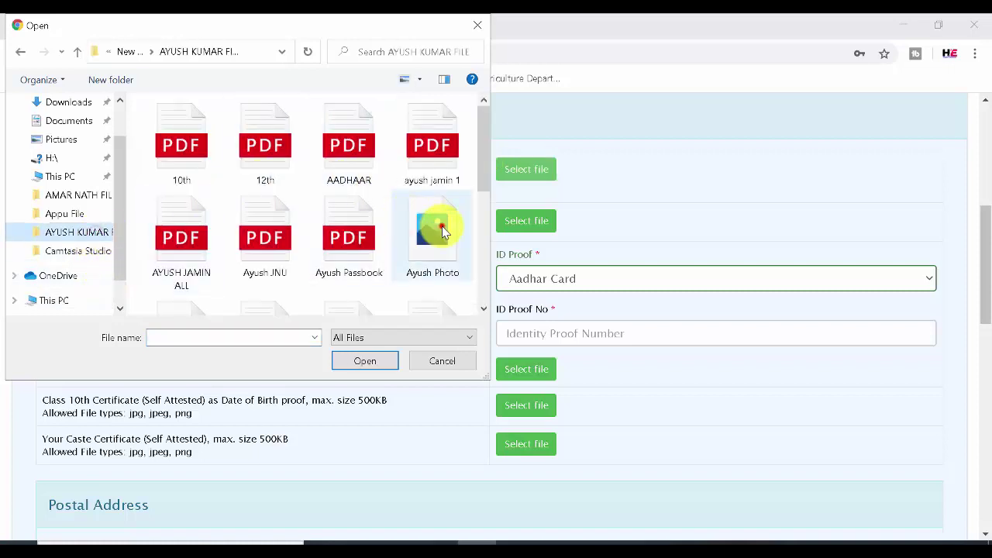
{"action": "left_click", "coordinate": [434, 226]}
{"action": "left_click", "coordinate": [360, 361]}
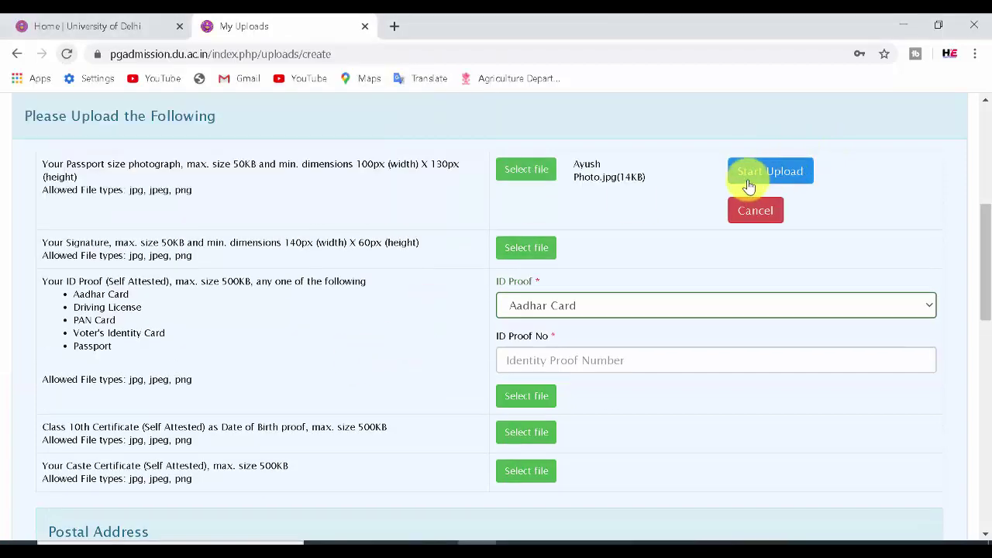
{"action": "left_click", "coordinate": [763, 173]}
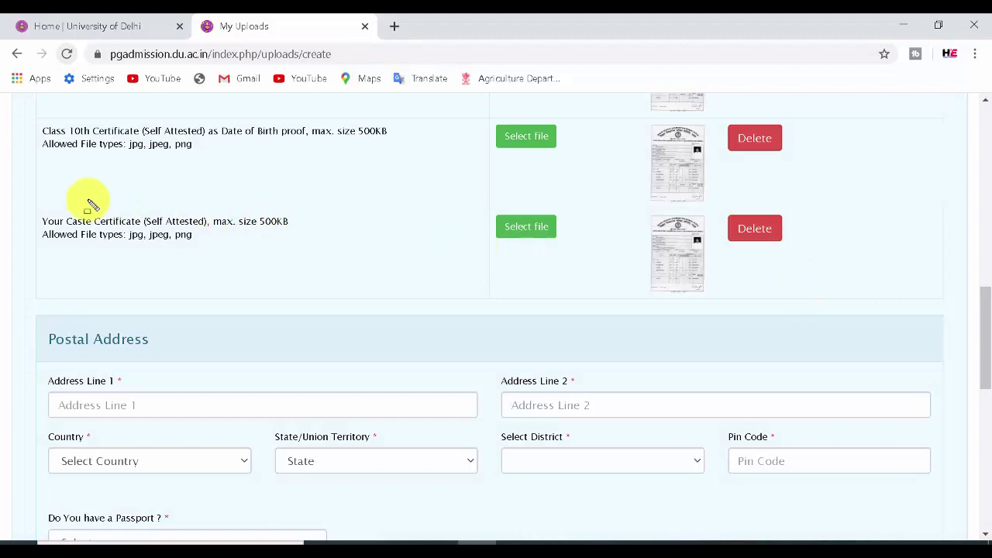
{"action": "mouse_move", "coordinate": [28, 199]}
{"action": "left_mouse_down"}
{"action": "mouse_move", "coordinate": [395, 255]}
{"action": "mouse_move", "coordinate": [830, 279]}
{"action": "left_mouse_up"}
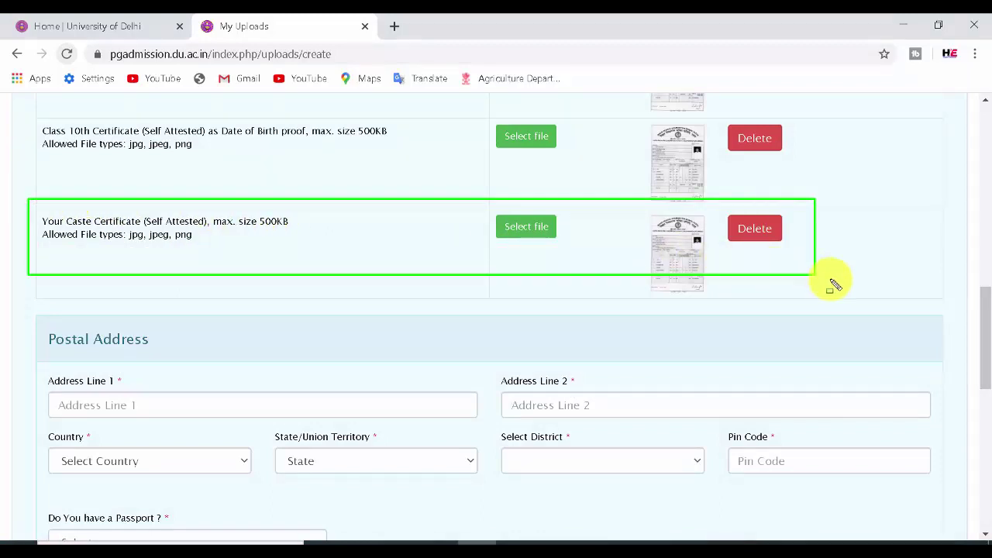
{"action": "left_click_drag", "start_coordinate": [36, 324], "coordinate": [152, 350]}
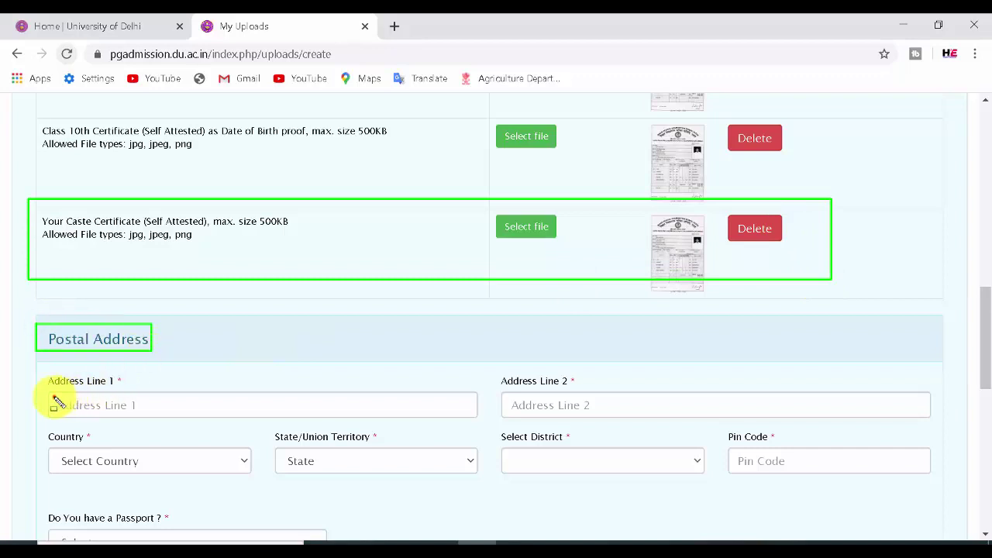
{"action": "left_click_drag", "start_coordinate": [52, 397], "coordinate": [153, 421]}
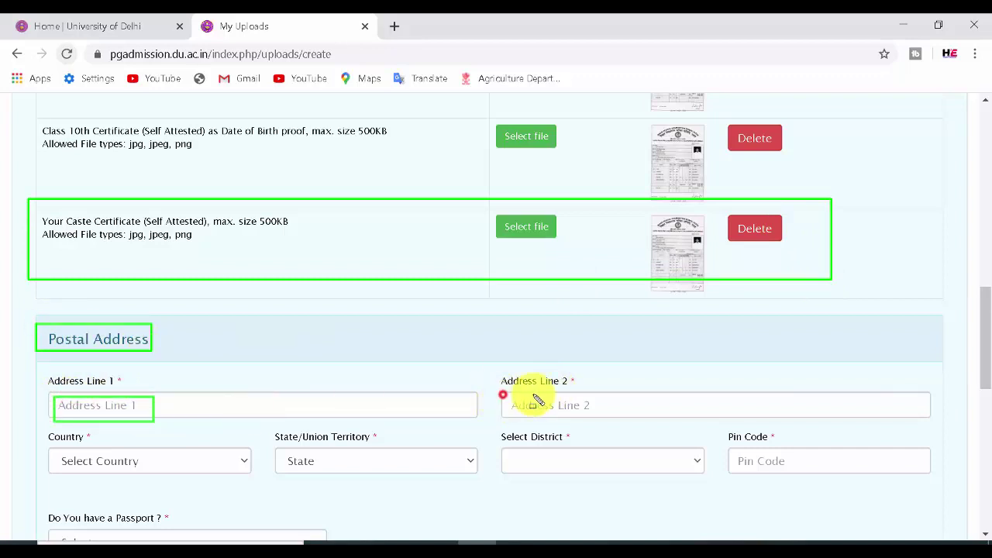
{"action": "left_click_drag", "start_coordinate": [502, 394], "coordinate": [670, 417]}
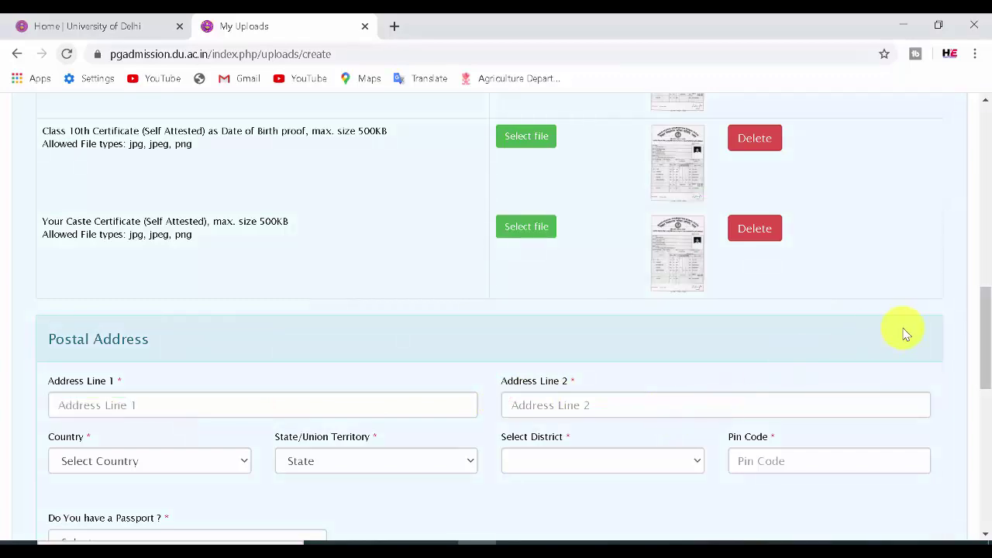
{"action": "mouse_move", "coordinate": [985, 317]}
{"action": "left_mouse_down"}
{"action": "mouse_move", "coordinate": [985, 364]}
{"action": "mouse_move", "coordinate": [968, 379]}
{"action": "left_mouse_up"}
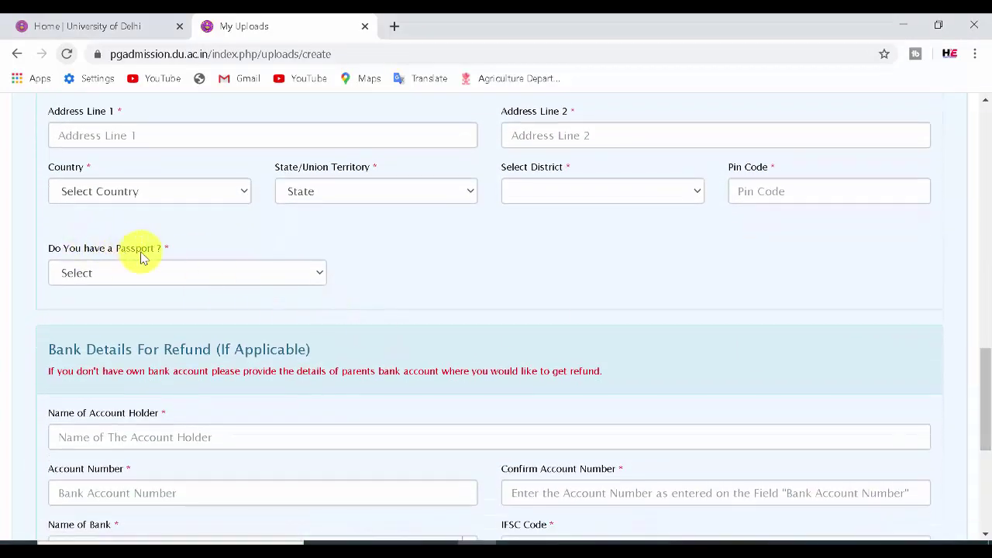
Select No in the 'Do You have a Passport?' dropdown
{"action": "left_click", "coordinate": [155, 274]}
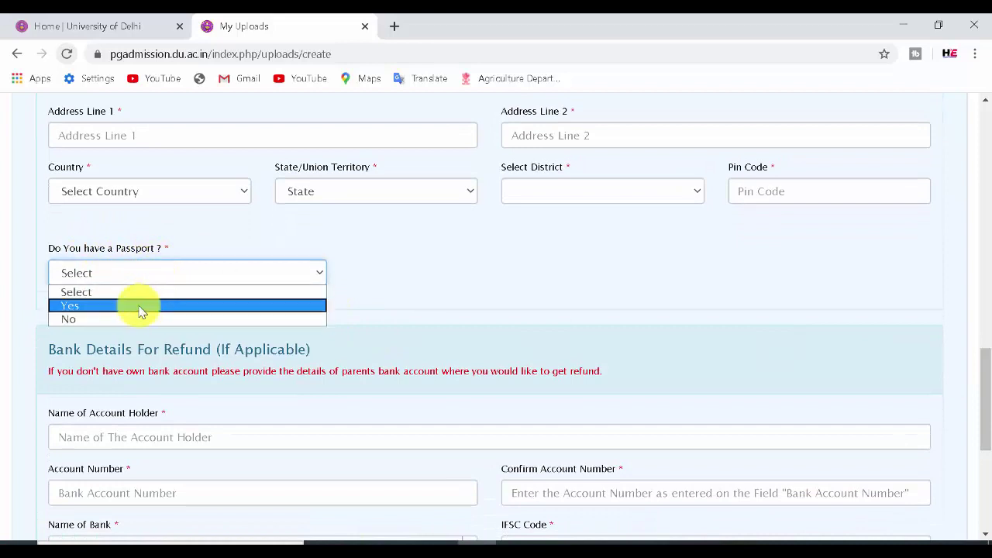
{"action": "left_click", "coordinate": [116, 318]}
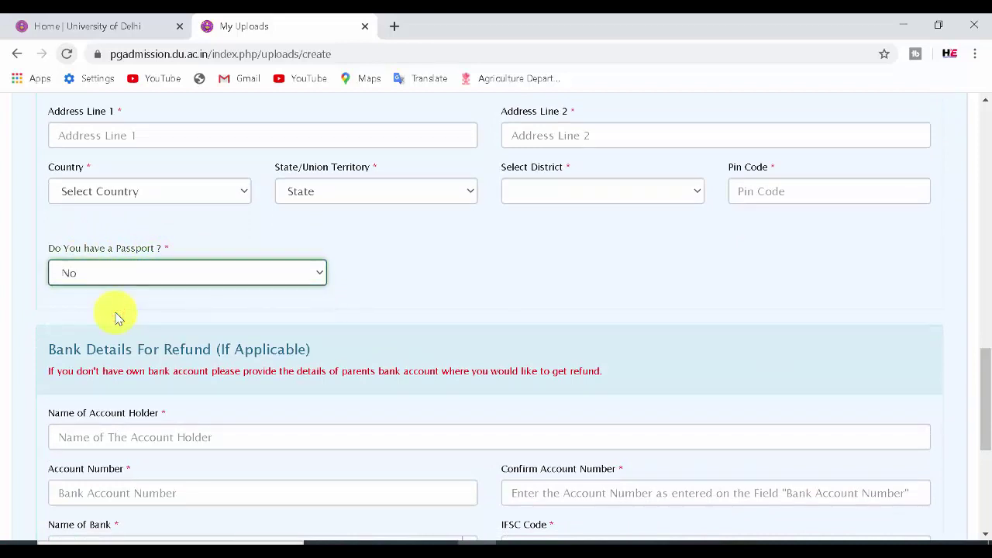
{"action": "left_click_drag", "start_coordinate": [987, 362], "coordinate": [988, 399]}
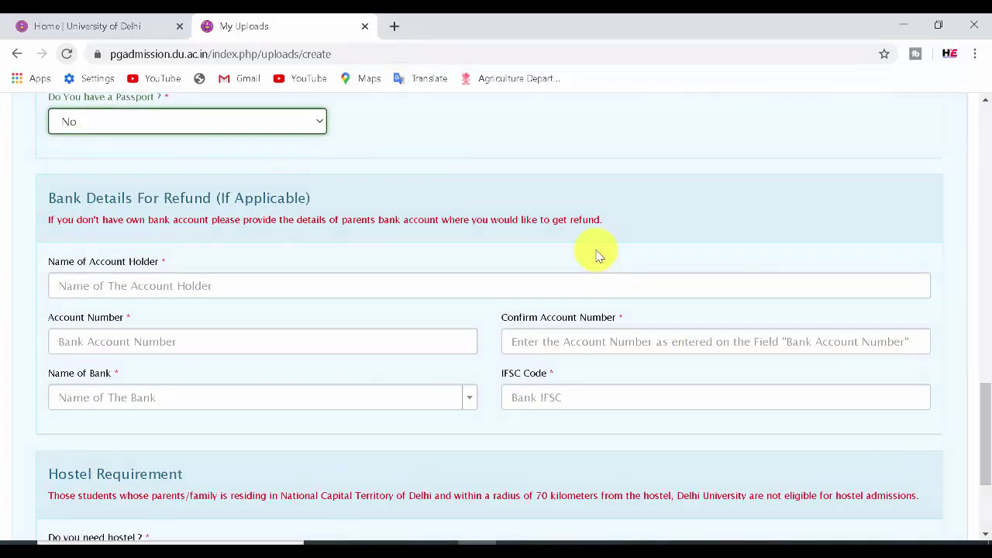
{"action": "left_click_drag", "start_coordinate": [341, 211], "coordinate": [403, 230]}
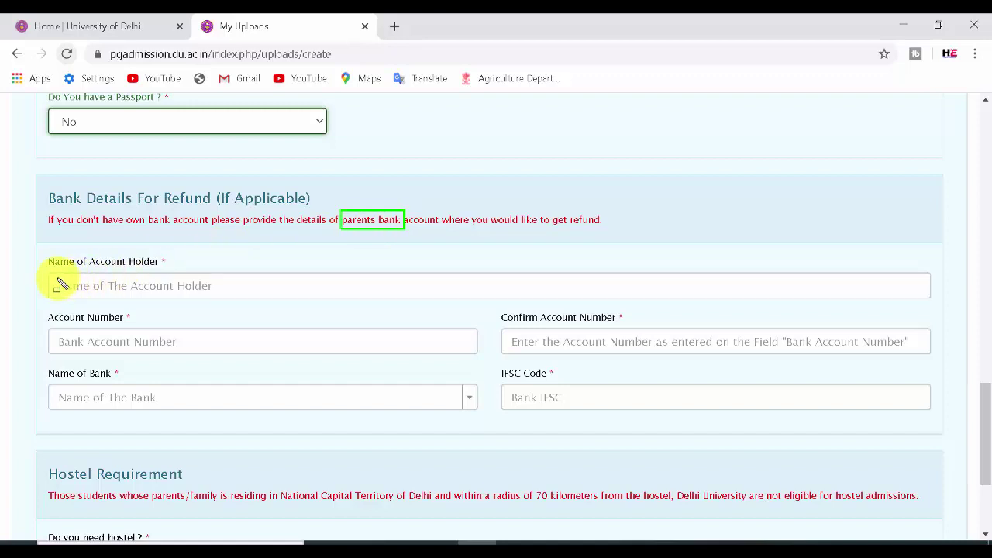
{"action": "mouse_move", "coordinate": [58, 278]}
{"action": "left_mouse_down"}
{"action": "mouse_move", "coordinate": [116, 294]}
{"action": "mouse_move", "coordinate": [225, 296]}
{"action": "left_mouse_up"}
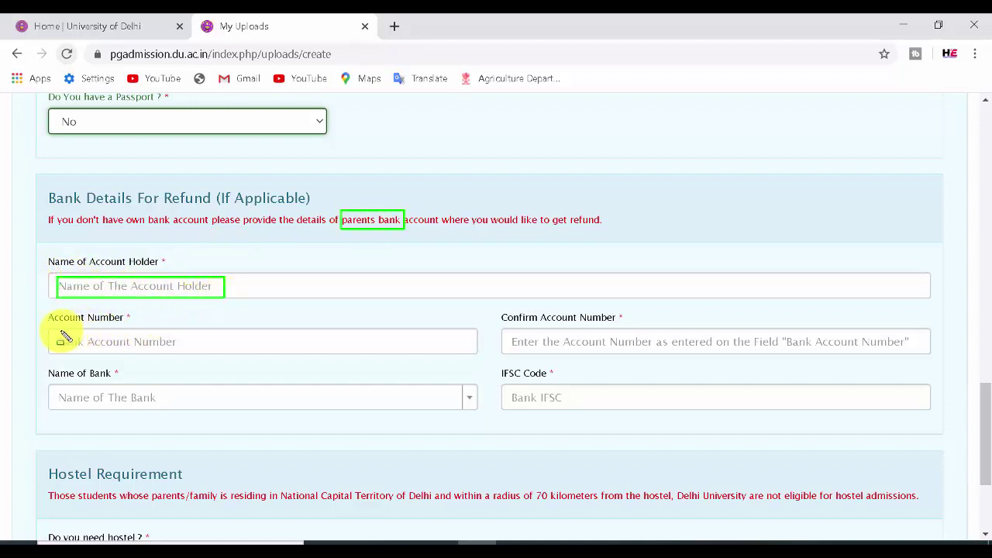
{"action": "left_click_drag", "start_coordinate": [52, 334], "coordinate": [169, 353]}
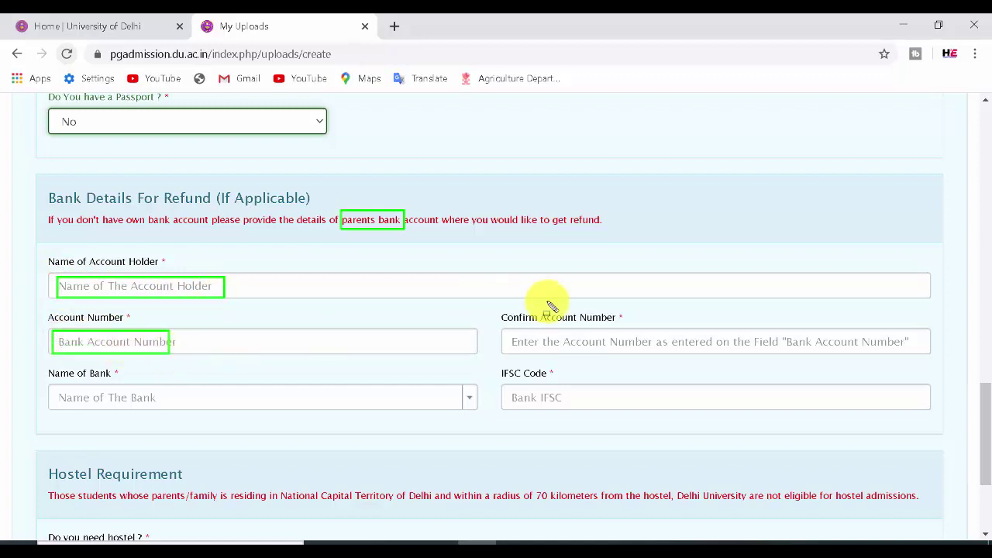
{"action": "left_click_drag", "start_coordinate": [507, 332], "coordinate": [642, 354]}
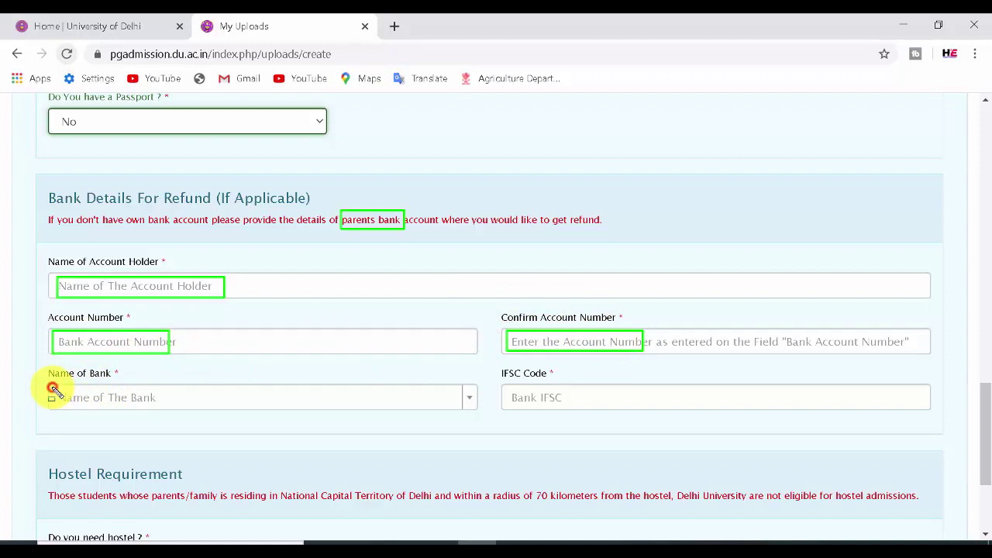
{"action": "left_click_drag", "start_coordinate": [52, 387], "coordinate": [213, 407]}
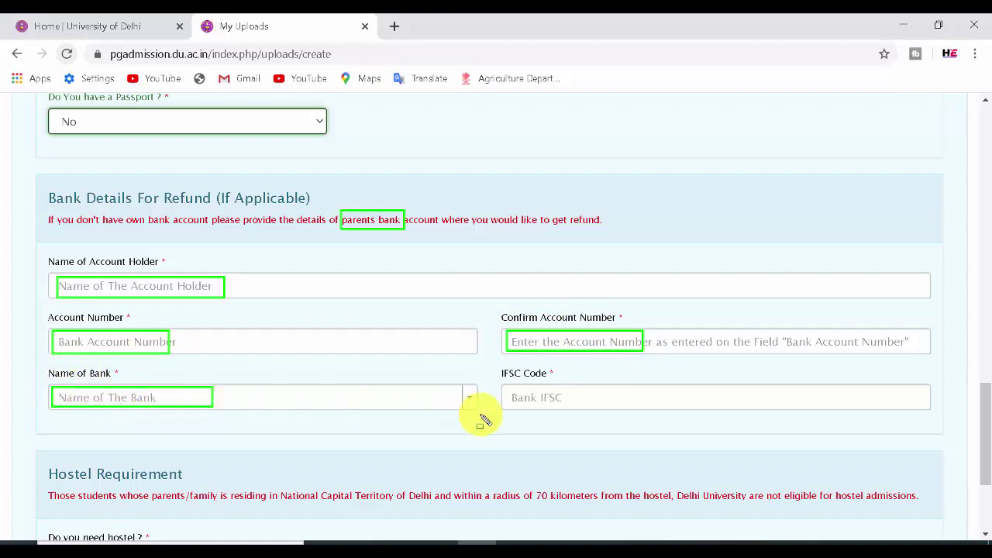
{"action": "left_click_drag", "start_coordinate": [508, 385], "coordinate": [605, 408]}
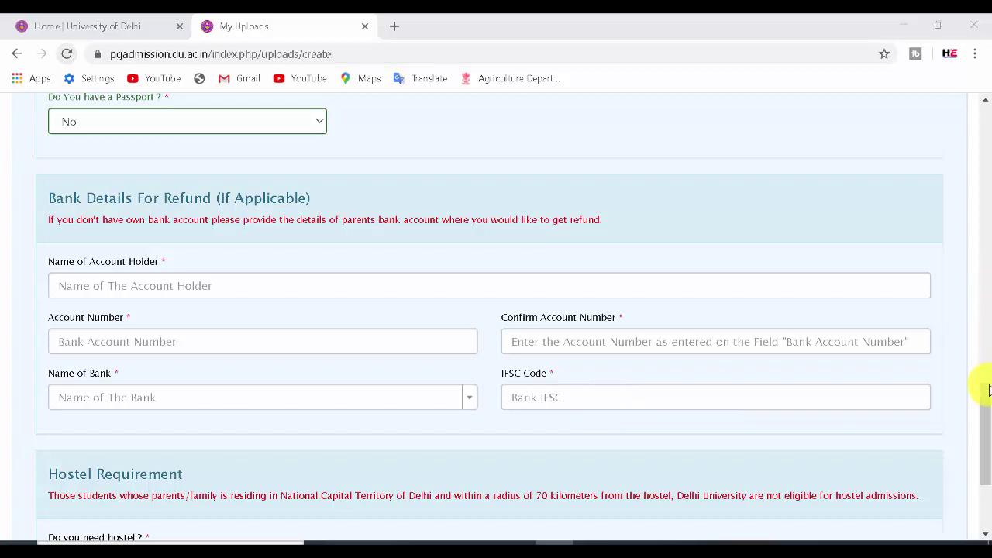
{"action": "left_click_drag", "start_coordinate": [986, 387], "coordinate": [985, 442]}
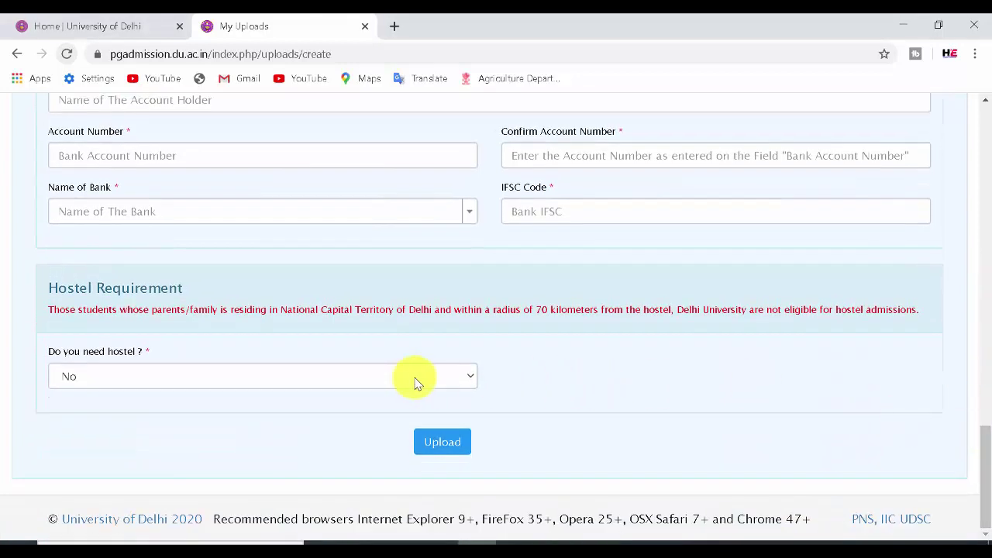
Set 'Do you need hostel?' to Yes and Residential State to Other
{"action": "left_click", "coordinate": [373, 379]}
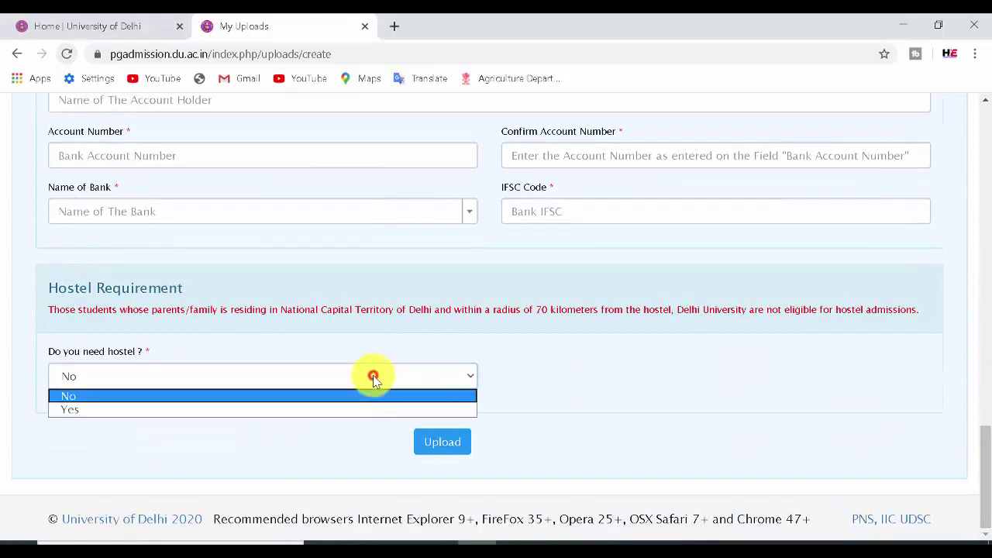
{"action": "left_click", "coordinate": [327, 410]}
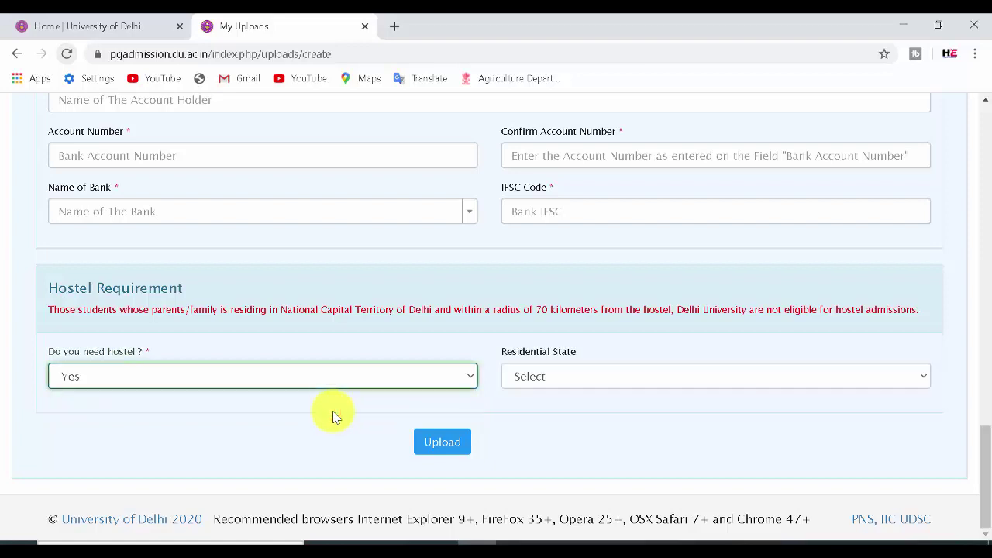
{"action": "left_click", "coordinate": [534, 378]}
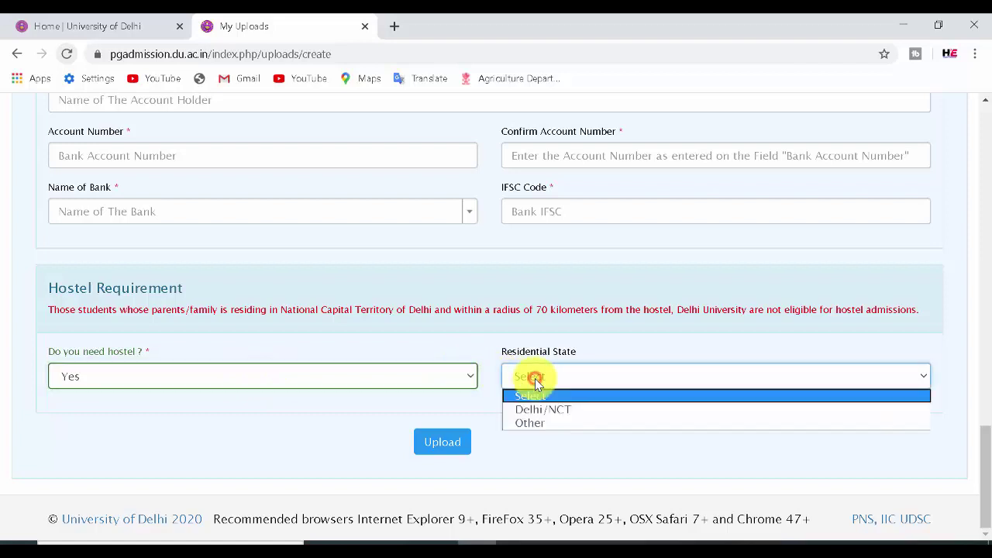
{"action": "left_click", "coordinate": [534, 423]}
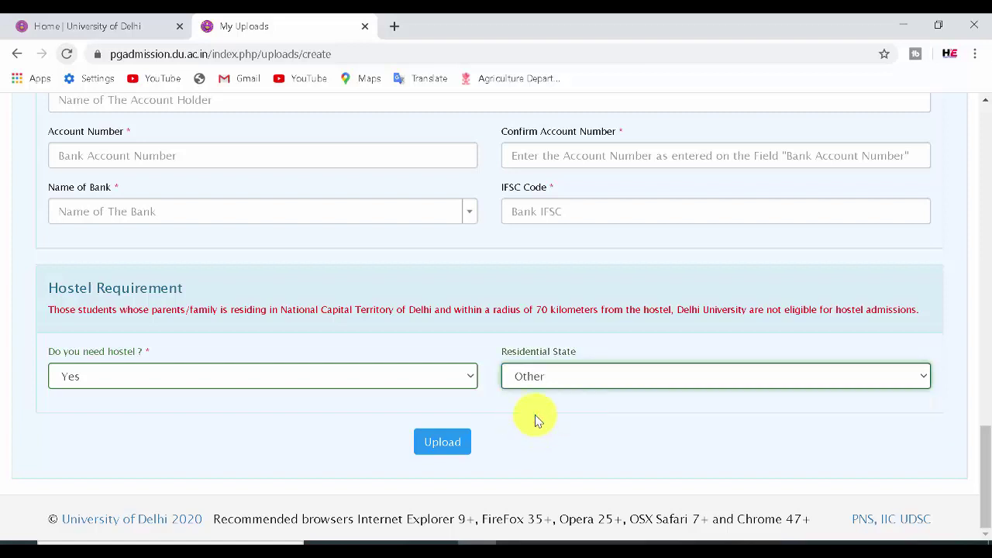
Save the form to bring up the View Uploads summary
{"action": "left_click", "coordinate": [413, 428]}
{"action": "left_click_drag", "start_coordinate": [491, 458], "coordinate": [509, 463]}
{"action": "scroll", "coordinate": [726, 323], "scroll_direction": "up", "scroll_amount": 5}
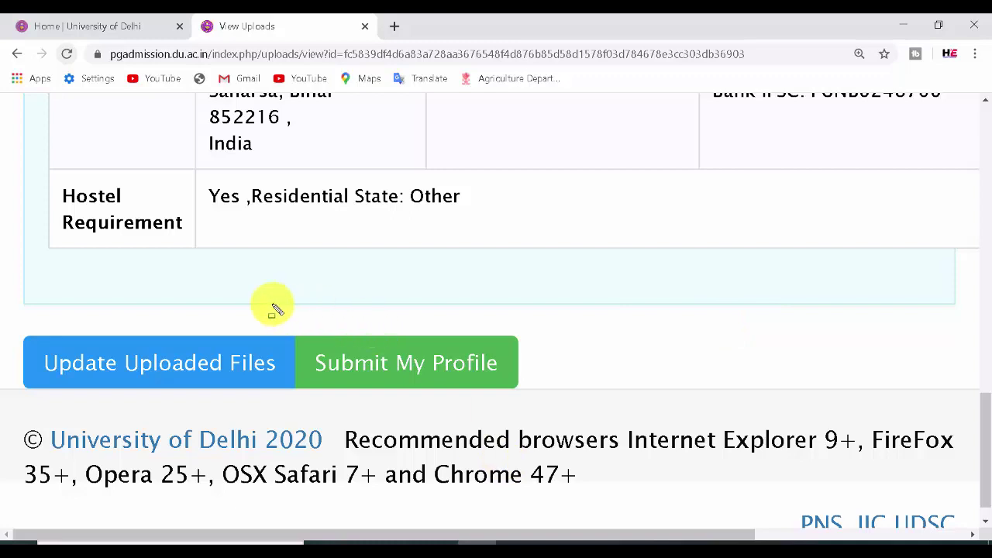
Review the View Uploads page and choose Submit My Profile to raise the Important Information notice
{"action": "mouse_move", "coordinate": [35, 342]}
{"action": "left_mouse_down"}
{"action": "mouse_move", "coordinate": [163, 386]}
{"action": "mouse_move", "coordinate": [275, 395]}
{"action": "left_mouse_up"}
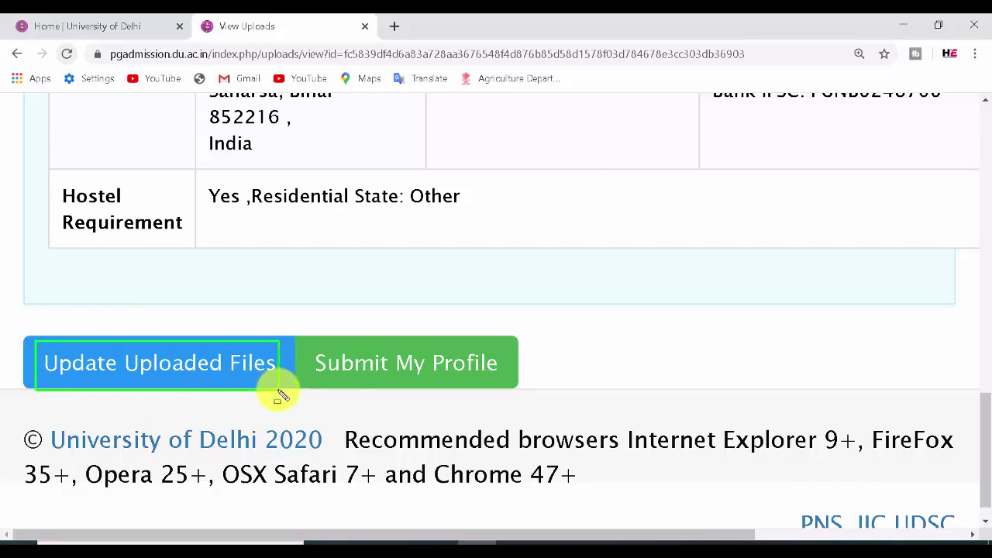
{"action": "left_click_drag", "start_coordinate": [305, 341], "coordinate": [558, 387]}
{"action": "key", "text": "Escape"}
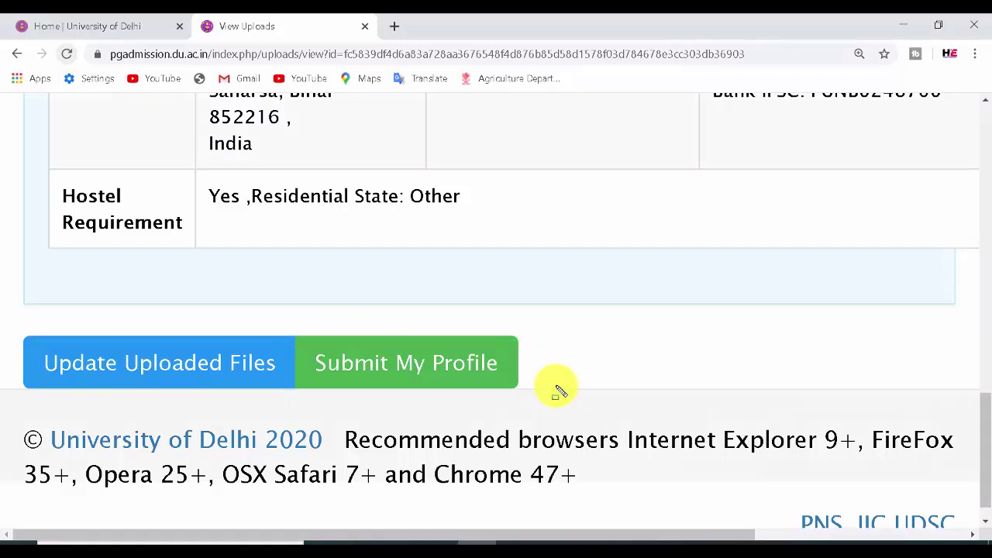
{"action": "left_click", "coordinate": [414, 371]}
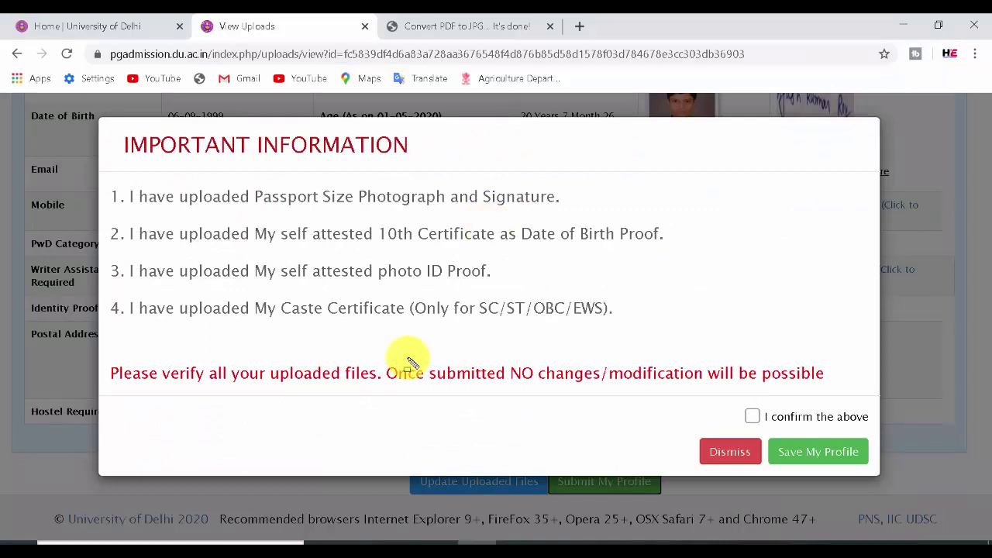
Read the Important Information notice, tick 'I confirm the above' and choose Save My Profile
{"action": "left_click_drag", "start_coordinate": [167, 148], "coordinate": [431, 180]}
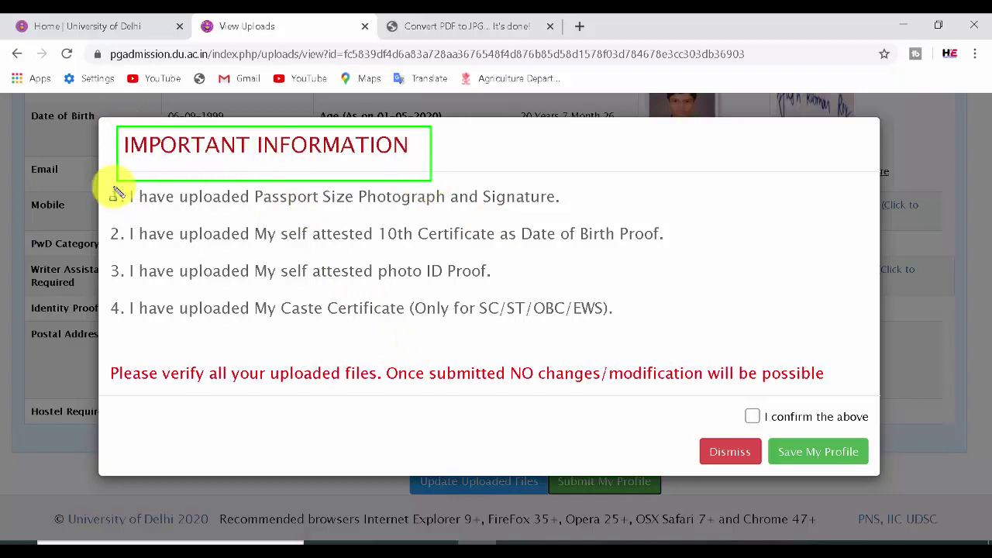
{"action": "mouse_move", "coordinate": [115, 184]}
{"action": "left_mouse_down"}
{"action": "mouse_move", "coordinate": [424, 219]}
{"action": "mouse_move", "coordinate": [575, 215]}
{"action": "left_mouse_up"}
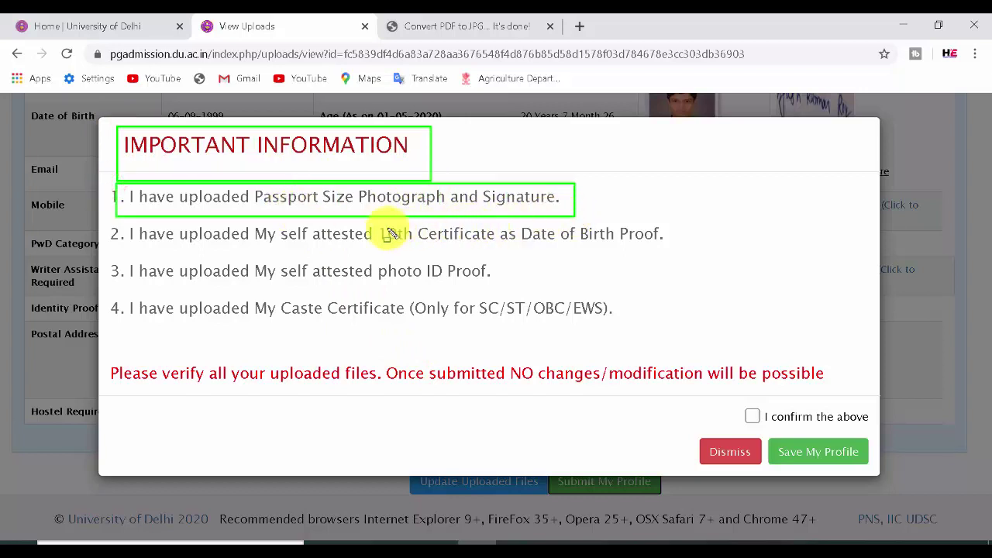
{"action": "left_click_drag", "start_coordinate": [379, 220], "coordinate": [455, 251]}
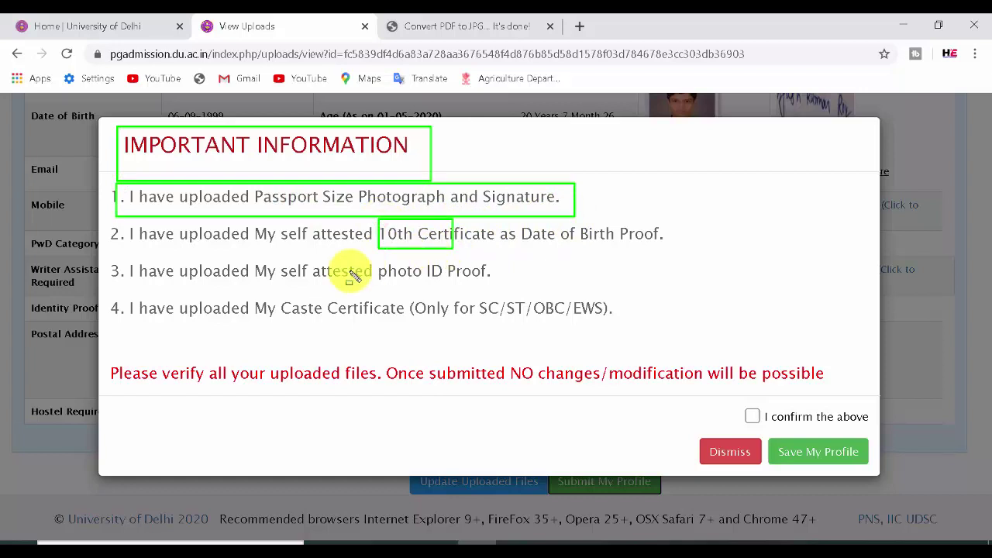
{"action": "mouse_move", "coordinate": [123, 255]}
{"action": "left_mouse_down"}
{"action": "mouse_move", "coordinate": [273, 284]}
{"action": "mouse_move", "coordinate": [499, 284]}
{"action": "left_mouse_up"}
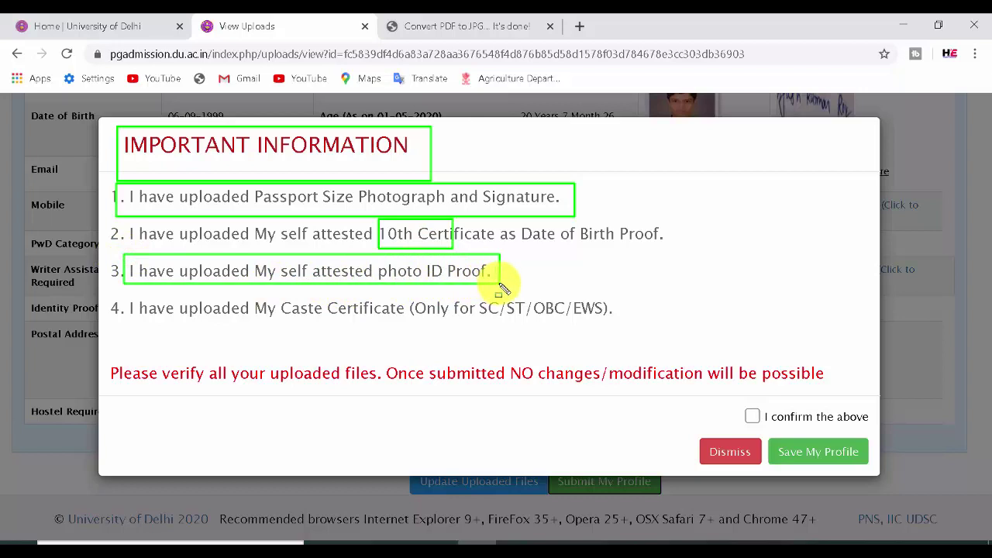
{"action": "mouse_move", "coordinate": [124, 298]}
{"action": "left_mouse_down"}
{"action": "mouse_move", "coordinate": [406, 325]}
{"action": "mouse_move", "coordinate": [653, 325]}
{"action": "left_mouse_up"}
{"action": "left_click_drag", "start_coordinate": [471, 294], "coordinate": [626, 324]}
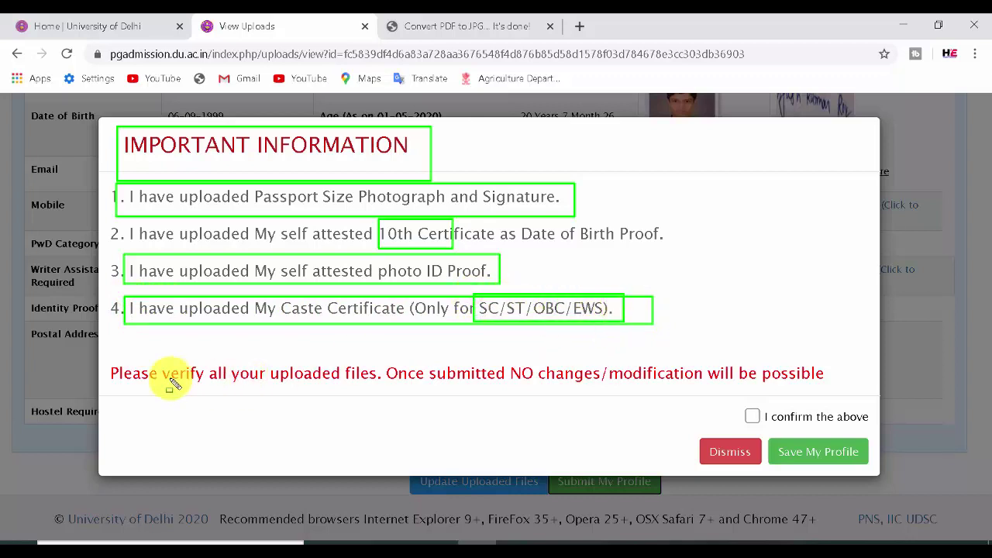
{"action": "mouse_move", "coordinate": [107, 361]}
{"action": "left_mouse_down"}
{"action": "mouse_move", "coordinate": [262, 390]}
{"action": "mouse_move", "coordinate": [380, 390]}
{"action": "left_mouse_up"}
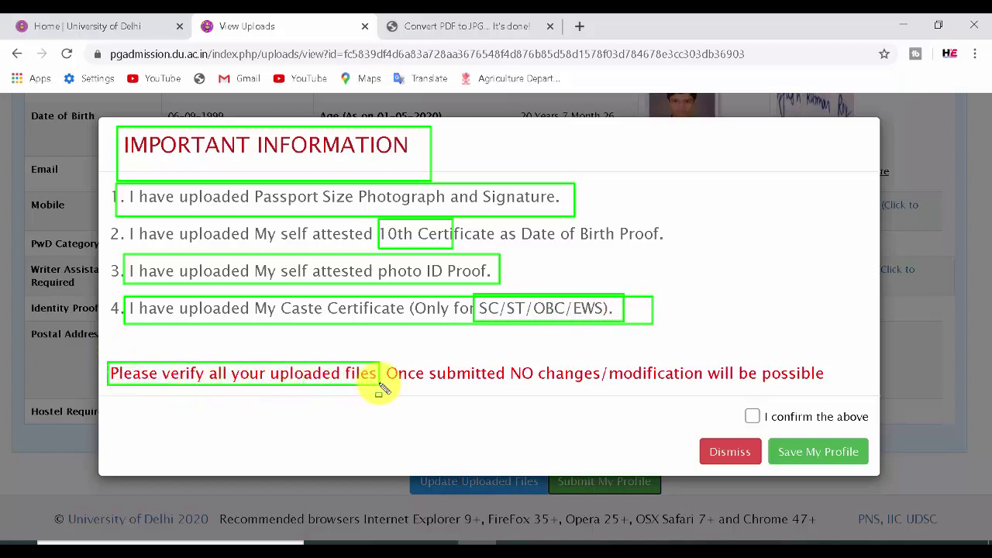
{"action": "mouse_move", "coordinate": [379, 349]}
{"action": "left_mouse_down"}
{"action": "mouse_move", "coordinate": [617, 394]}
{"action": "mouse_move", "coordinate": [840, 395]}
{"action": "left_mouse_up"}
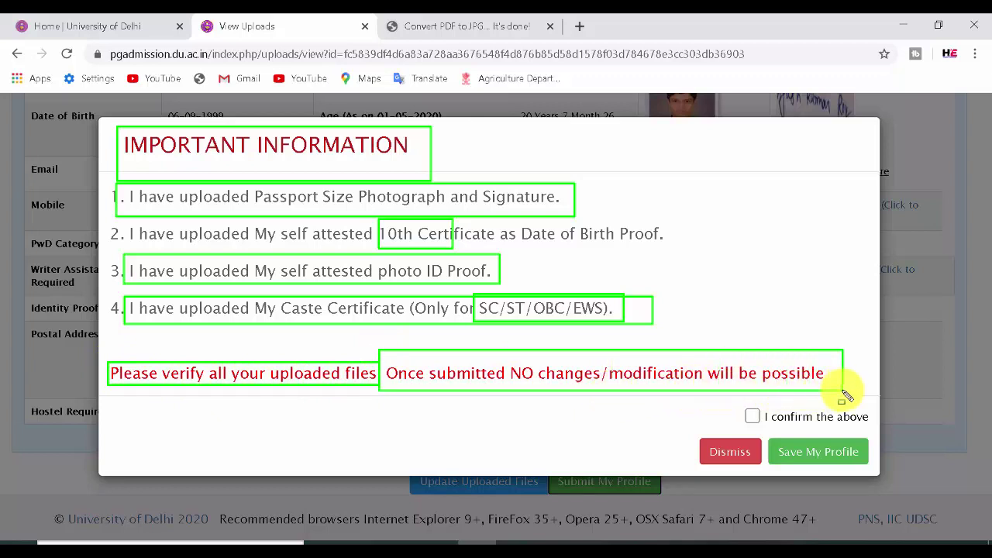
{"action": "key", "text": "e"}
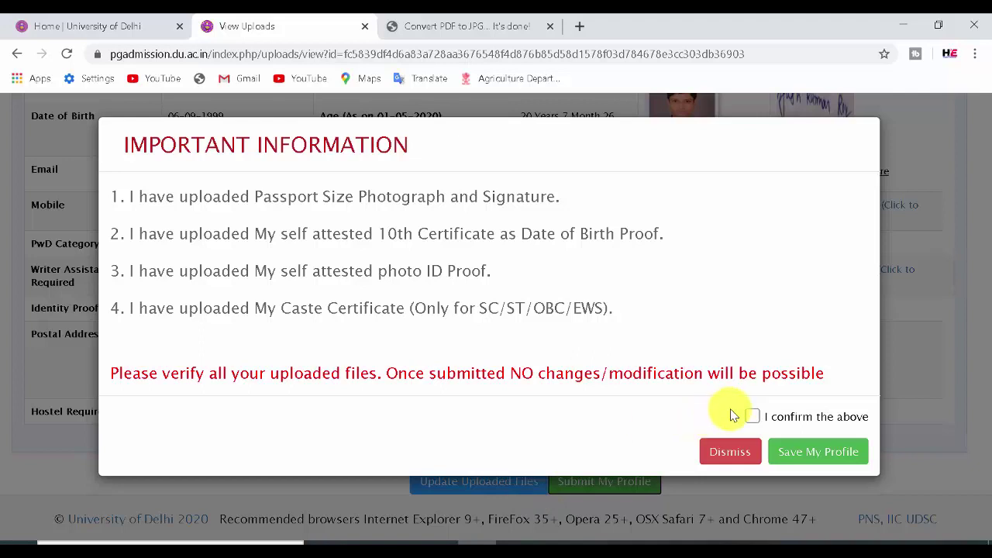
{"action": "left_click", "coordinate": [752, 418]}
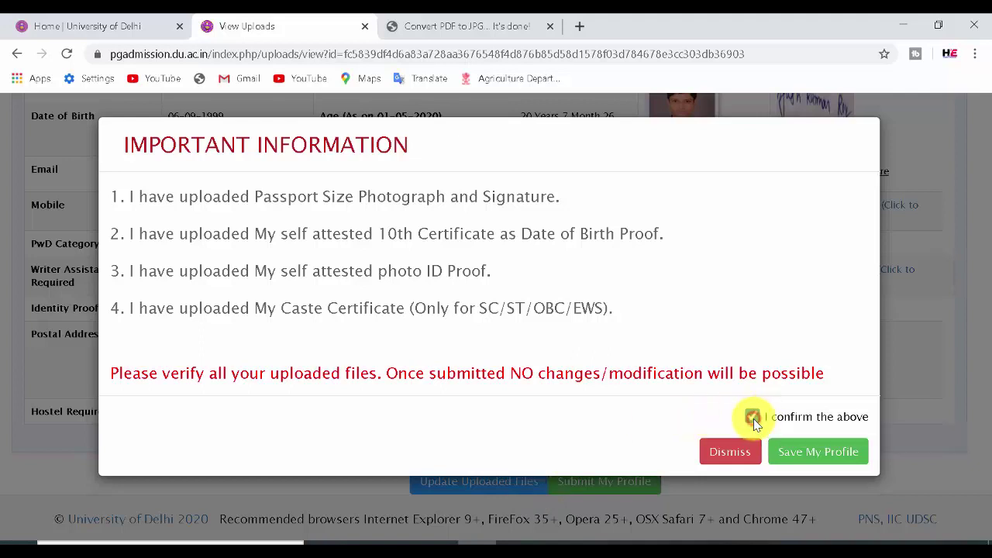
{"action": "left_click", "coordinate": [826, 460]}
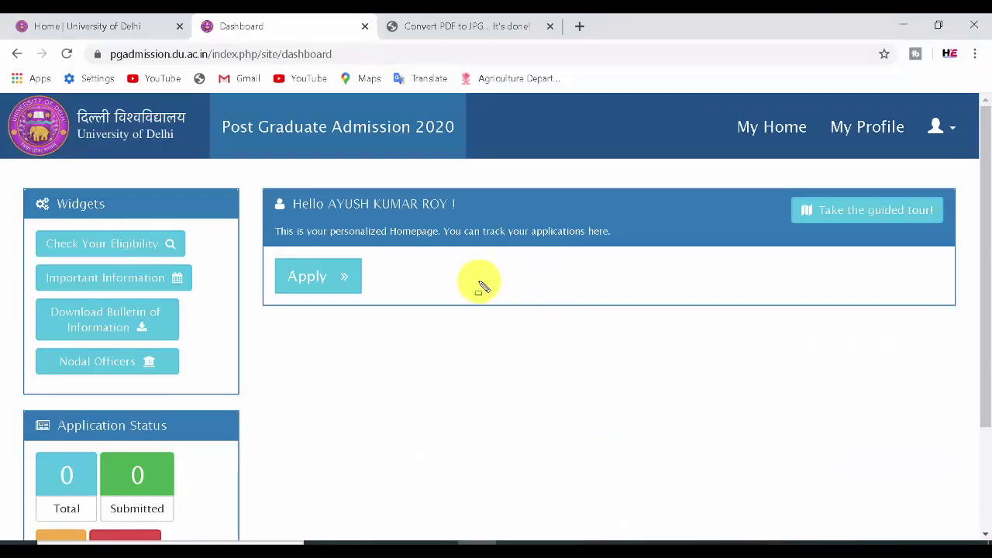
Apply from the dashboard and review the empty Educational Qualification fields of the new form
{"action": "left_click_drag", "start_coordinate": [278, 260], "coordinate": [372, 299]}
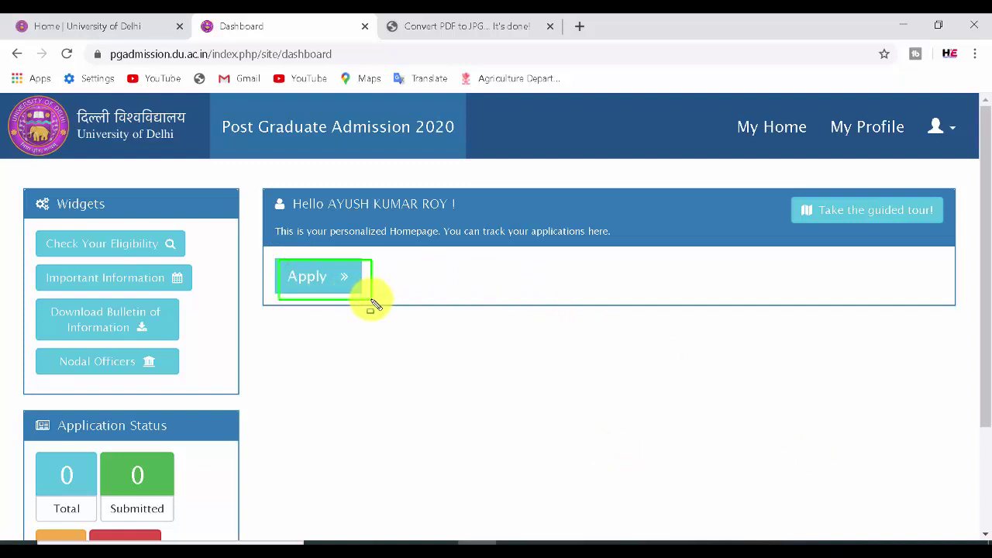
{"action": "left_click", "coordinate": [322, 286]}
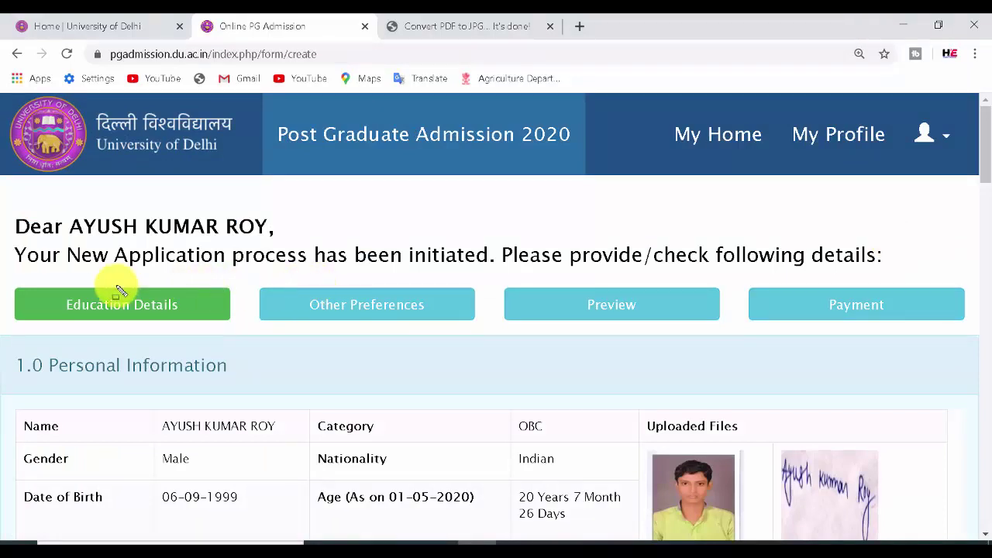
{"action": "left_click_drag", "start_coordinate": [52, 292], "coordinate": [210, 325]}
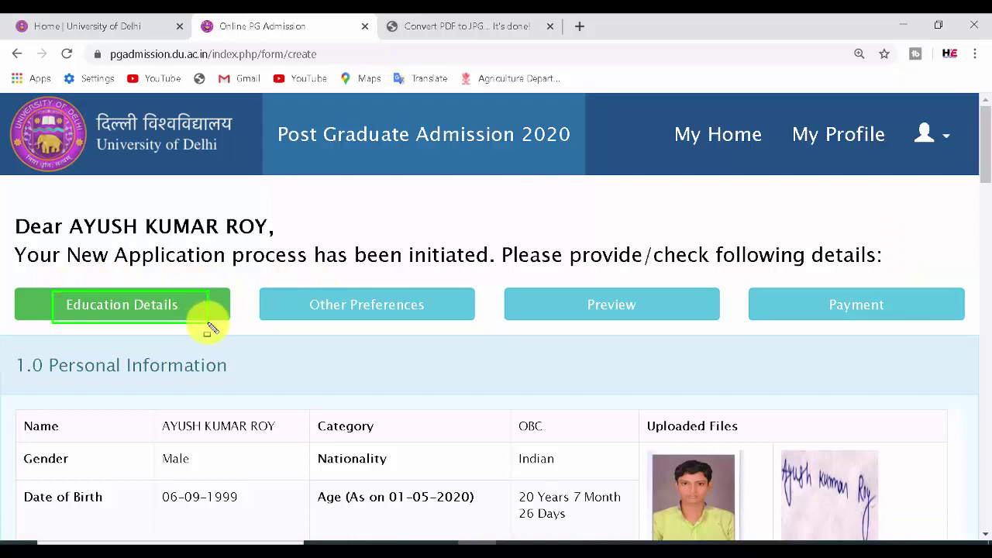
{"action": "left_click_drag", "start_coordinate": [297, 292], "coordinate": [442, 325]}
{"action": "left_click_drag", "start_coordinate": [571, 290], "coordinate": [656, 324]}
{"action": "left_click_drag", "start_coordinate": [820, 289], "coordinate": [901, 331]}
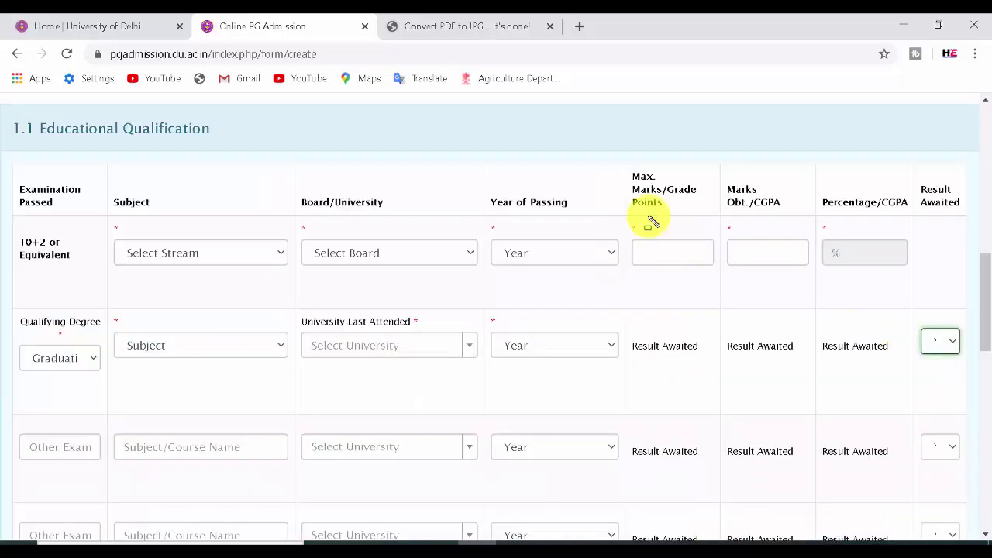
In the 10+2 row, choose the Science stream and BIHAR SCHOOL EXAMINATION BOARD
{"action": "left_click_drag", "start_coordinate": [5, 115], "coordinate": [265, 143]}
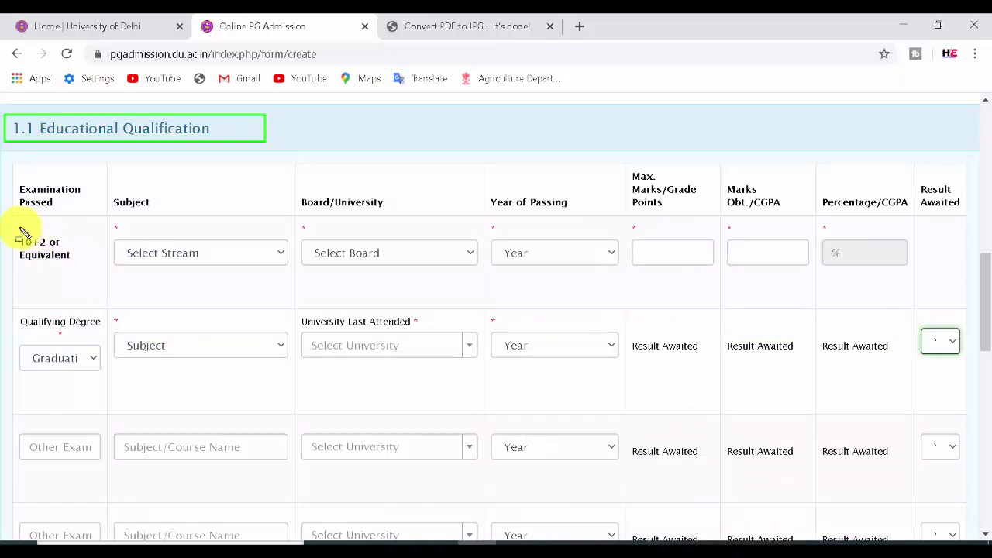
{"action": "mouse_move", "coordinate": [8, 227]}
{"action": "left_mouse_down"}
{"action": "mouse_move", "coordinate": [82, 266]}
{"action": "mouse_move", "coordinate": [115, 244]}
{"action": "mouse_move", "coordinate": [249, 267]}
{"action": "left_mouse_up"}
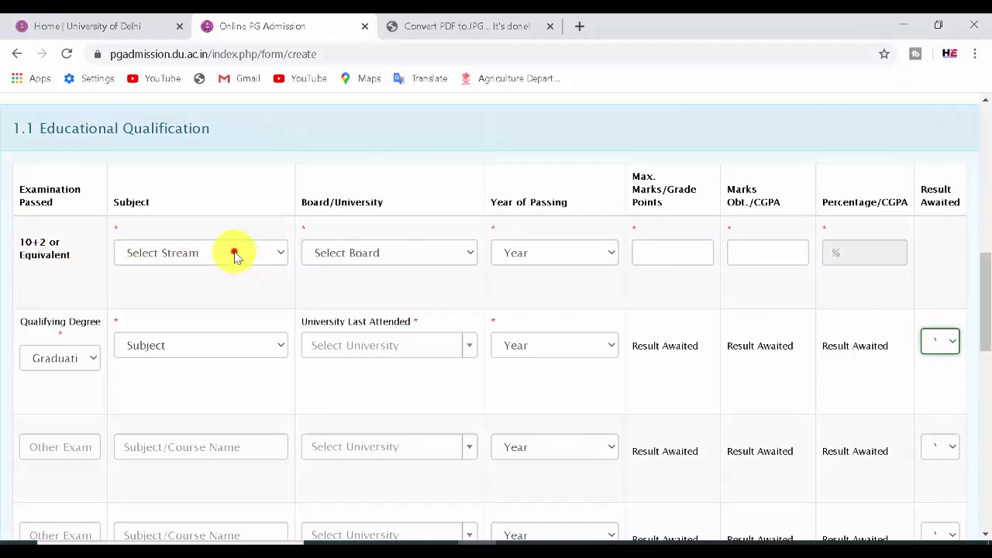
{"action": "left_click", "coordinate": [234, 252]}
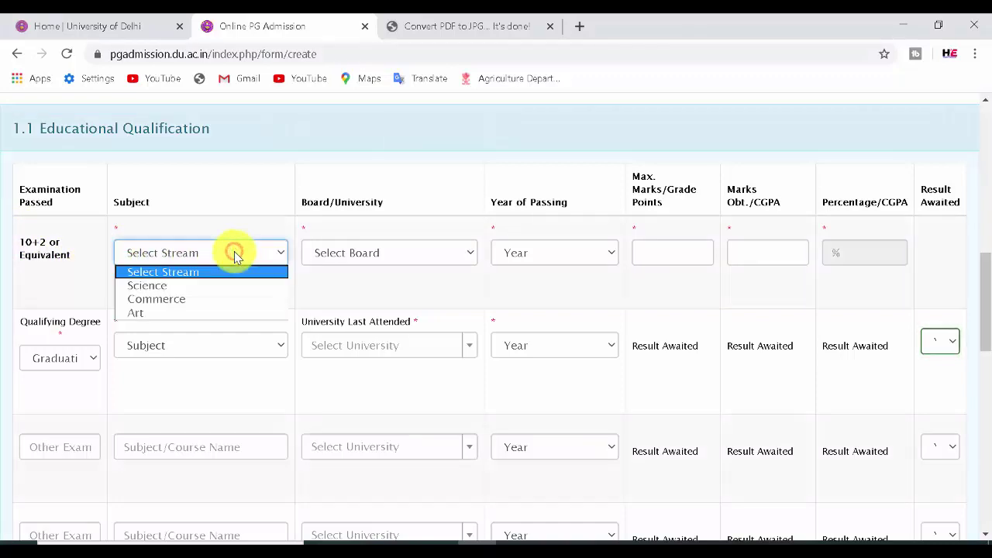
{"action": "left_click", "coordinate": [211, 287]}
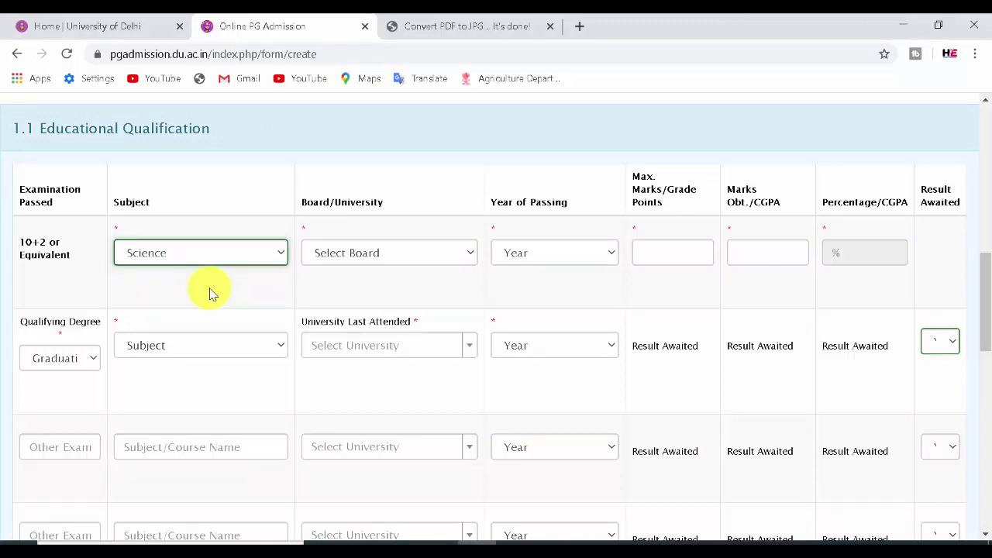
{"action": "left_click", "coordinate": [382, 256]}
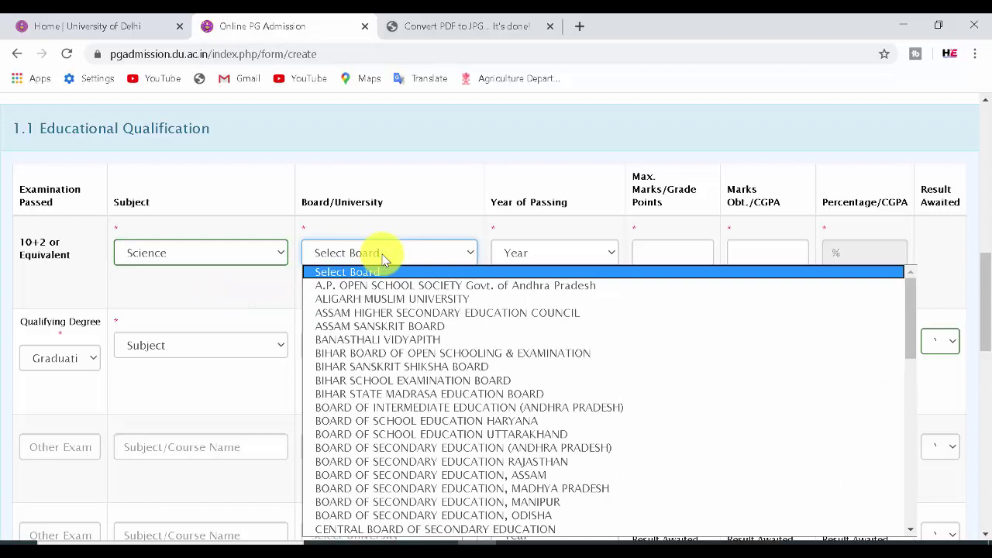
{"action": "left_click", "coordinate": [401, 381]}
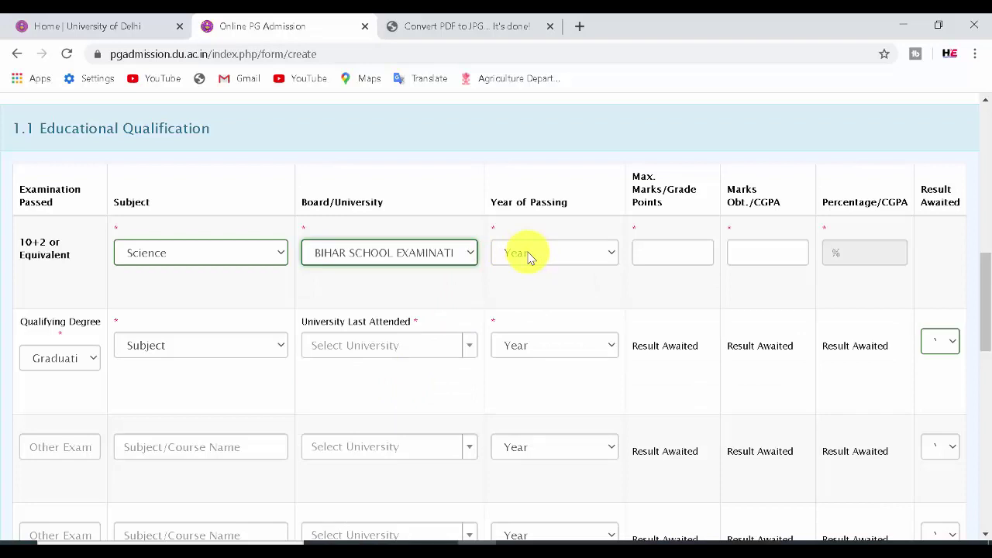
Set the 10+2 passing year to 2016 with 311 of 500 marks (62.20%)
{"action": "left_click", "coordinate": [526, 253]}
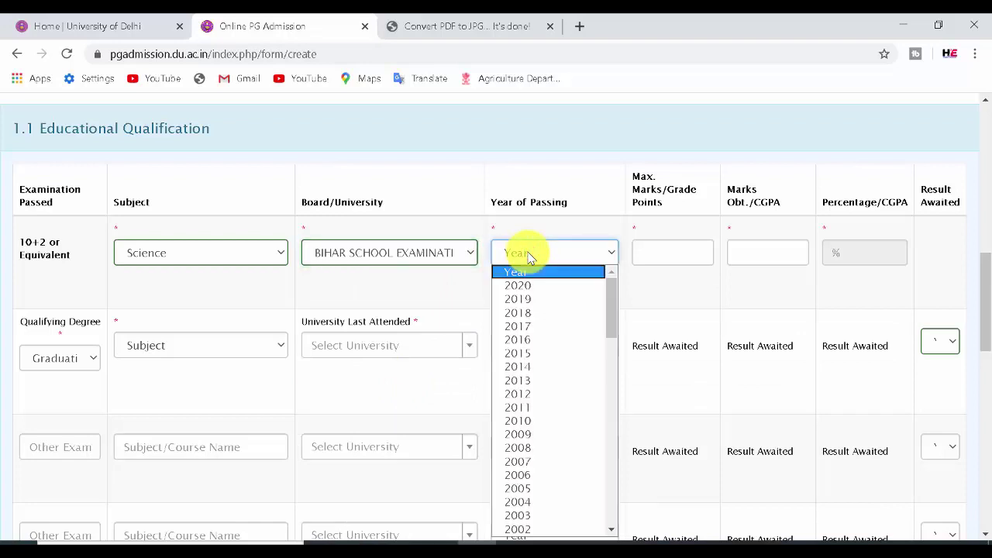
{"action": "left_click", "coordinate": [532, 339]}
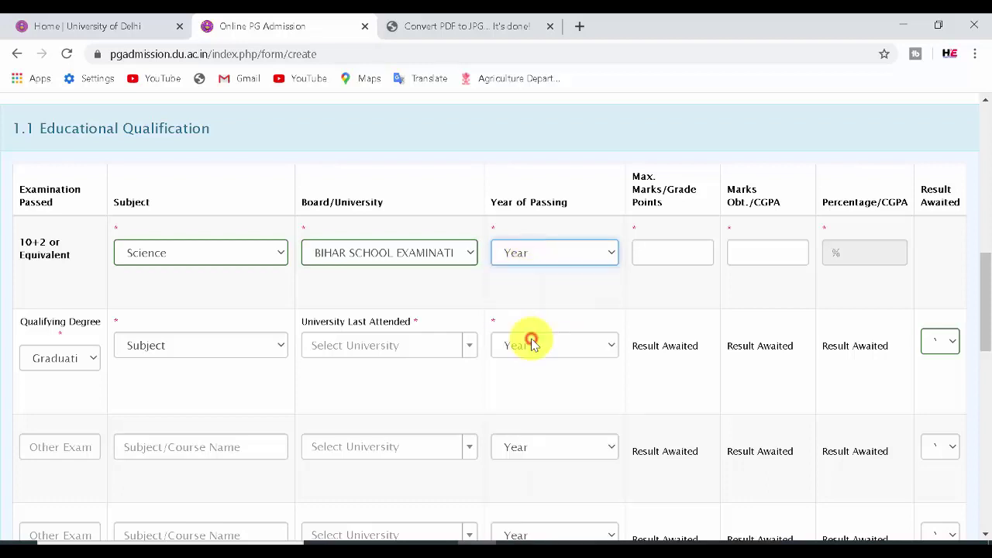
{"action": "left_click", "coordinate": [640, 248]}
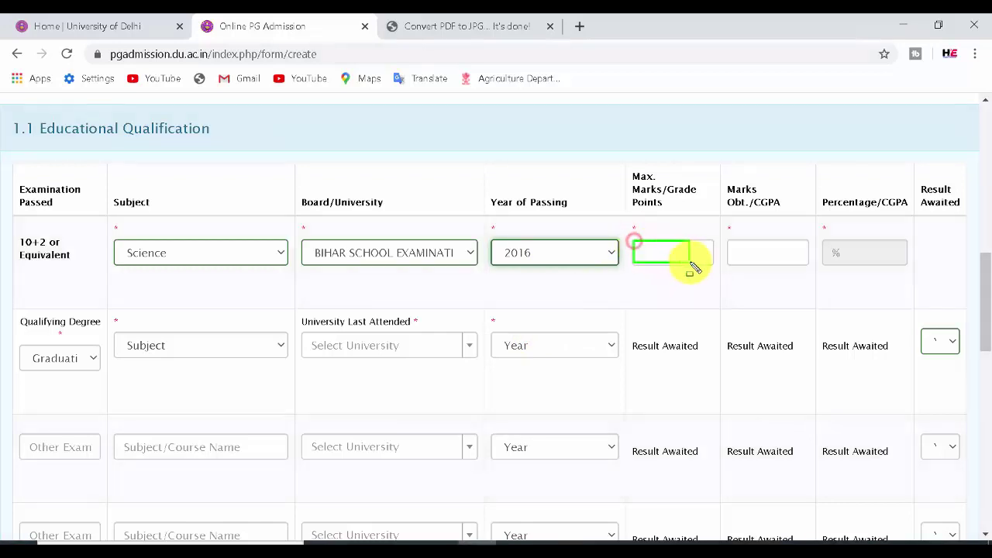
{"action": "left_click", "coordinate": [746, 252]}
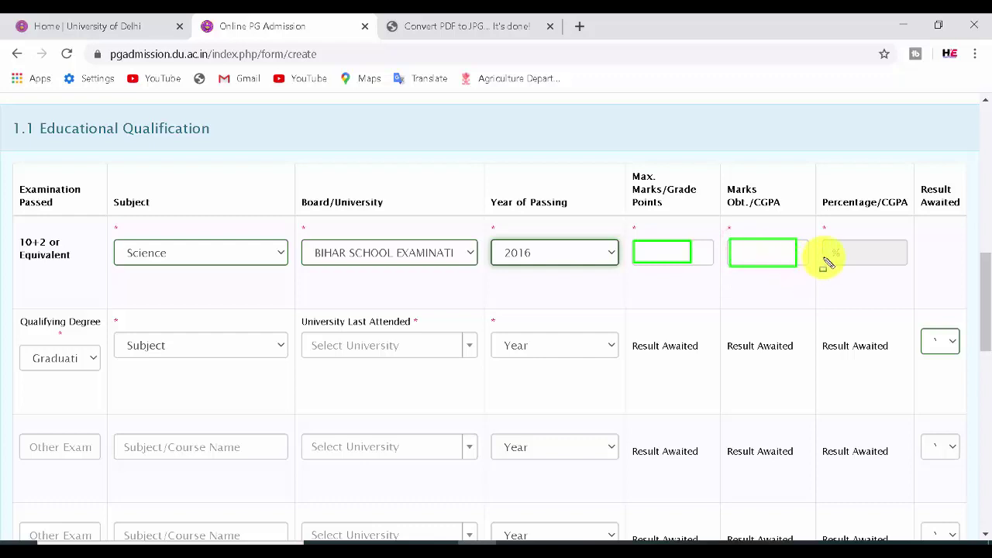
{"action": "left_click", "coordinate": [829, 242]}
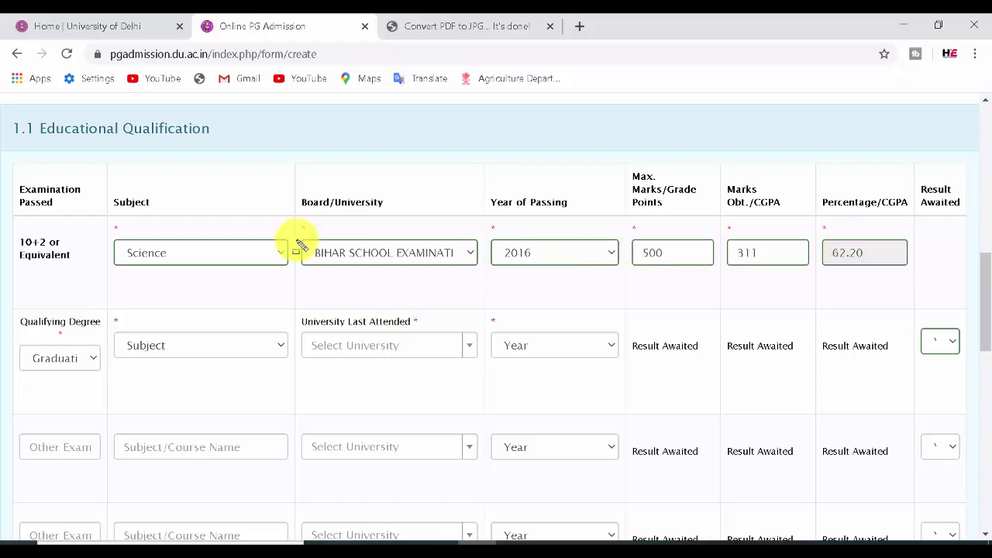
{"action": "left_click_drag", "start_coordinate": [19, 313], "coordinate": [120, 334]}
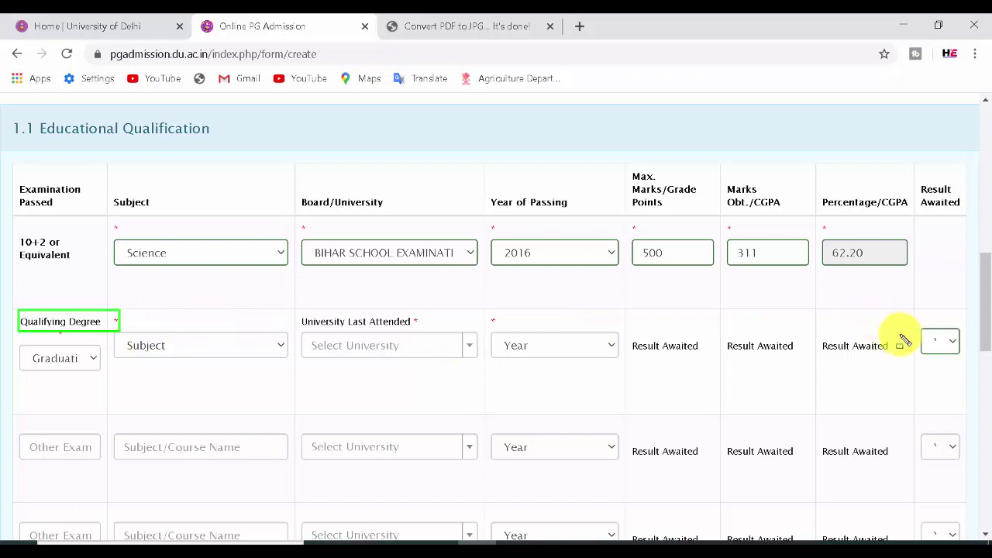
Mark the qualifying degree's result as not awaited
{"action": "left_click_drag", "start_coordinate": [921, 331], "coordinate": [960, 357]}
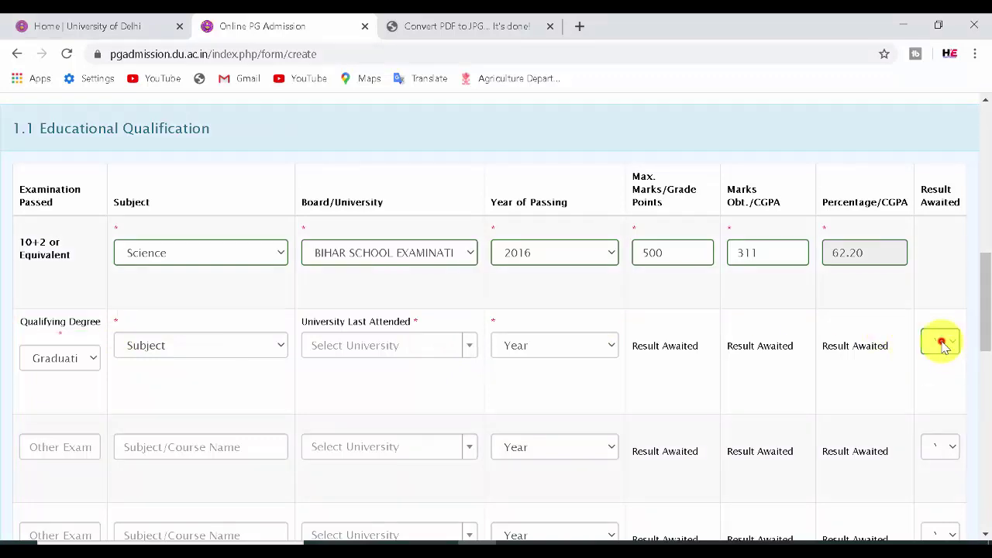
{"action": "left_click", "coordinate": [938, 343]}
{"action": "left_click", "coordinate": [947, 361]}
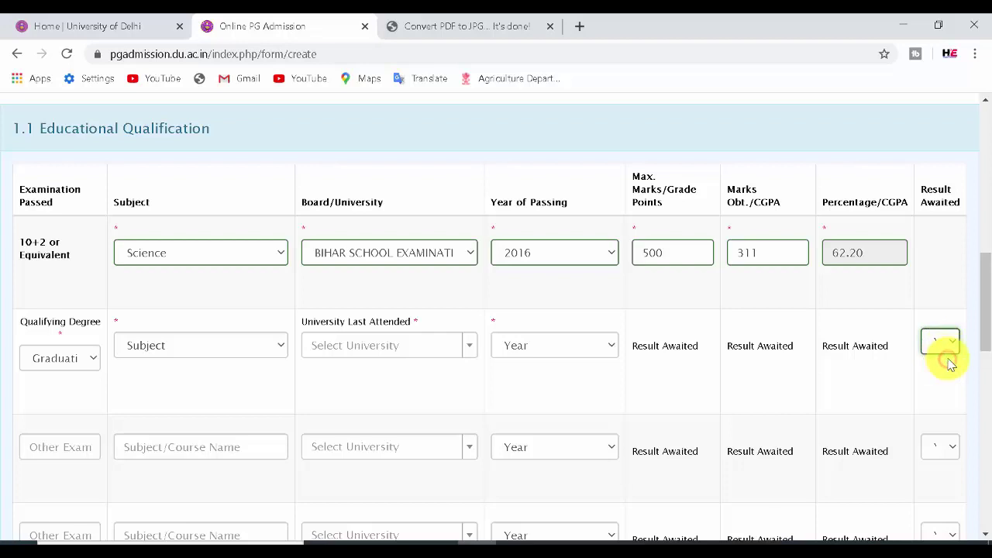
{"action": "left_click", "coordinate": [947, 342]}
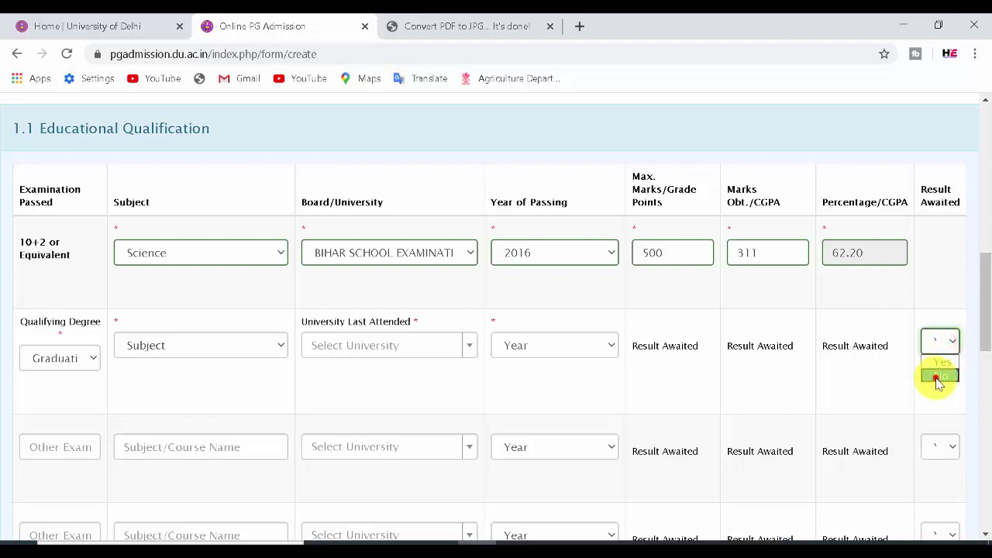
{"action": "left_click", "coordinate": [938, 376]}
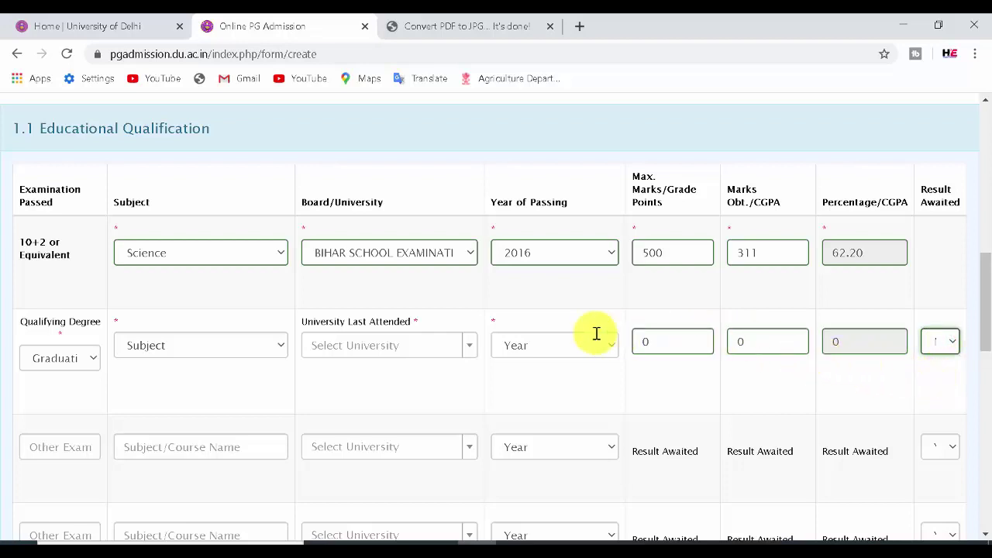
{"action": "left_click", "coordinate": [673, 333]}
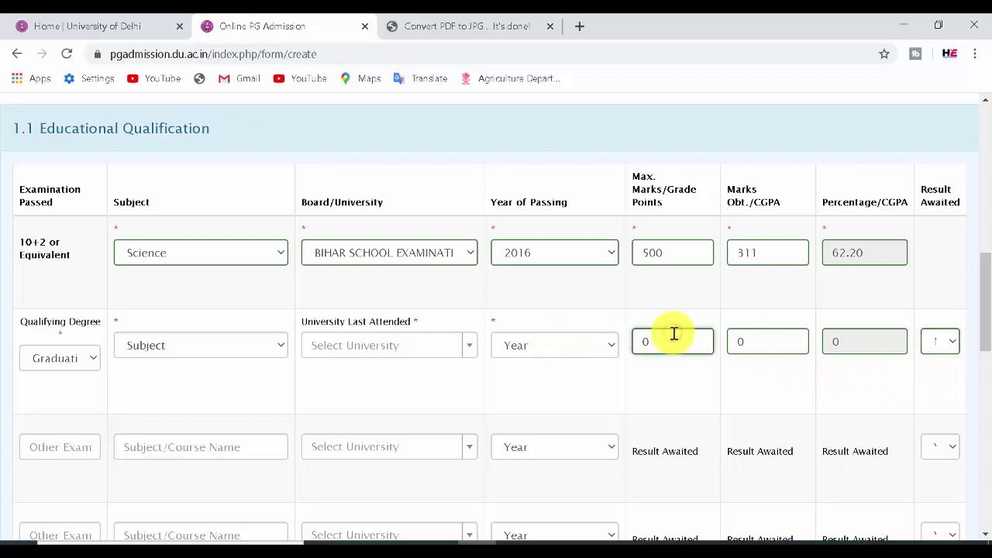
Choose BCA as the qualifying degree with Computer Science as its subject
{"action": "left_click", "coordinate": [57, 358]}
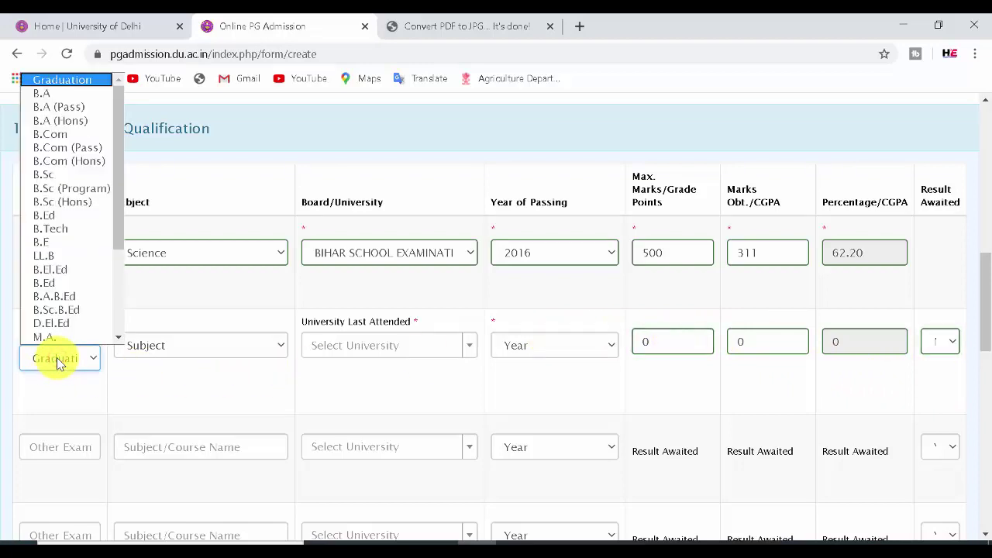
{"action": "scroll", "coordinate": [78, 256], "scroll_direction": "down", "scroll_amount": 1}
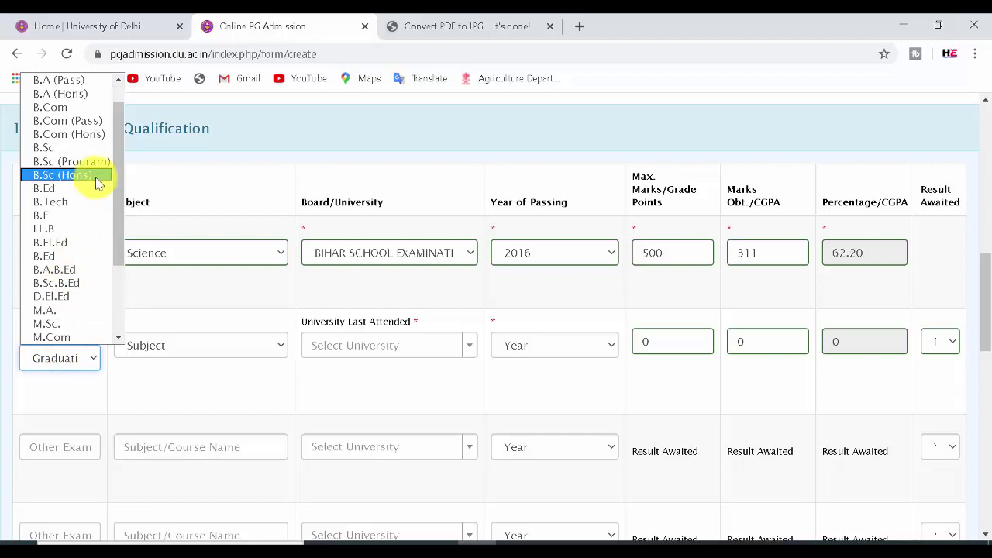
{"action": "left_click_drag", "start_coordinate": [115, 168], "coordinate": [114, 246]}
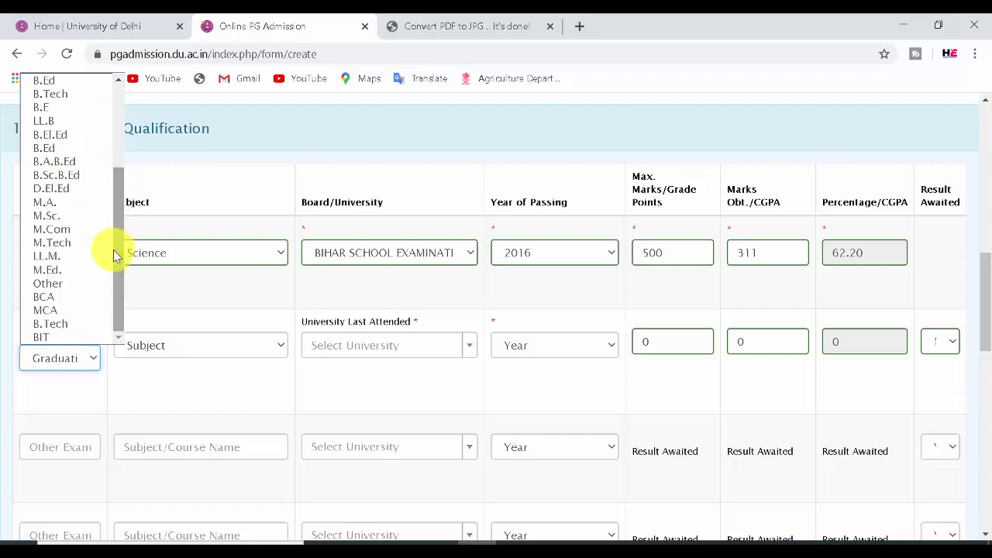
{"action": "left_click", "coordinate": [62, 296]}
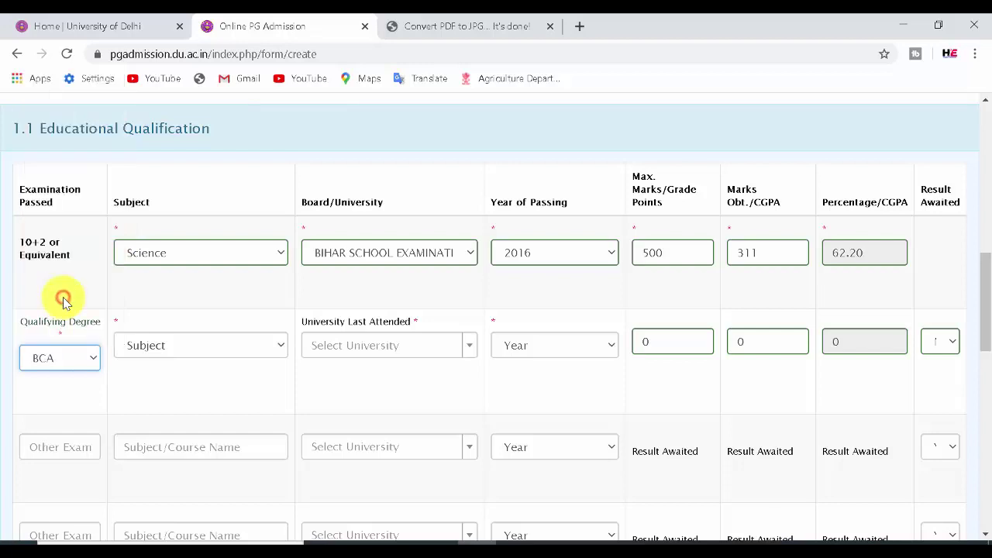
{"action": "left_click", "coordinate": [179, 349]}
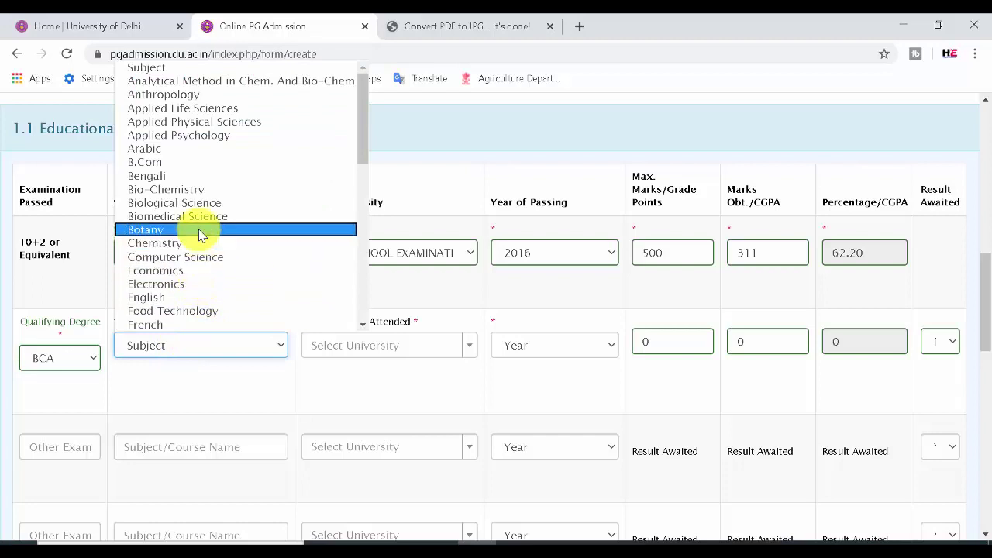
{"action": "left_click", "coordinate": [188, 258]}
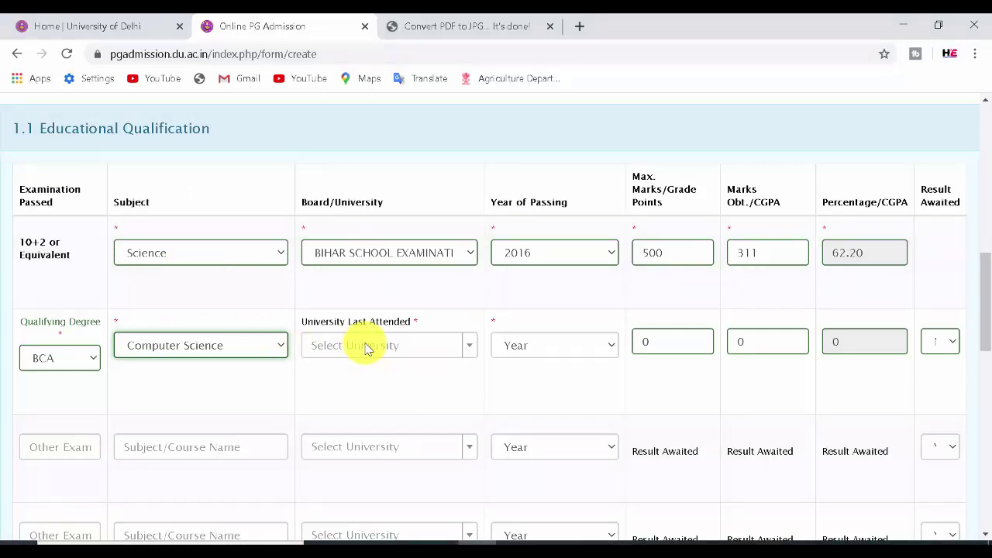
{"action": "mouse_move", "coordinate": [303, 335]}
{"action": "left_mouse_down"}
{"action": "mouse_move", "coordinate": [401, 358]}
{"action": "mouse_move", "coordinate": [446, 356]}
{"action": "left_mouse_up"}
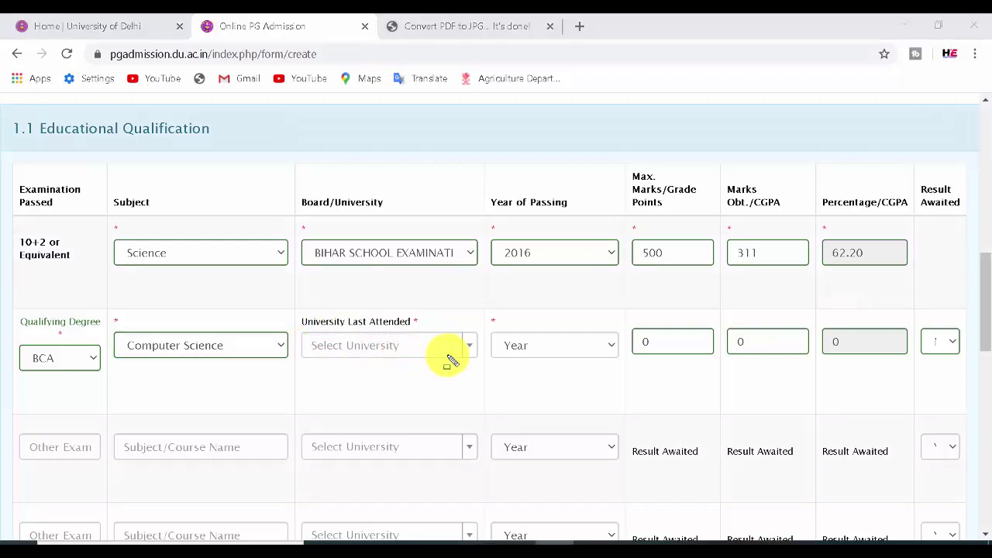
Set University Last Attended to Other and name it CCSU, MEERUT
{"action": "left_click", "coordinate": [443, 351]}
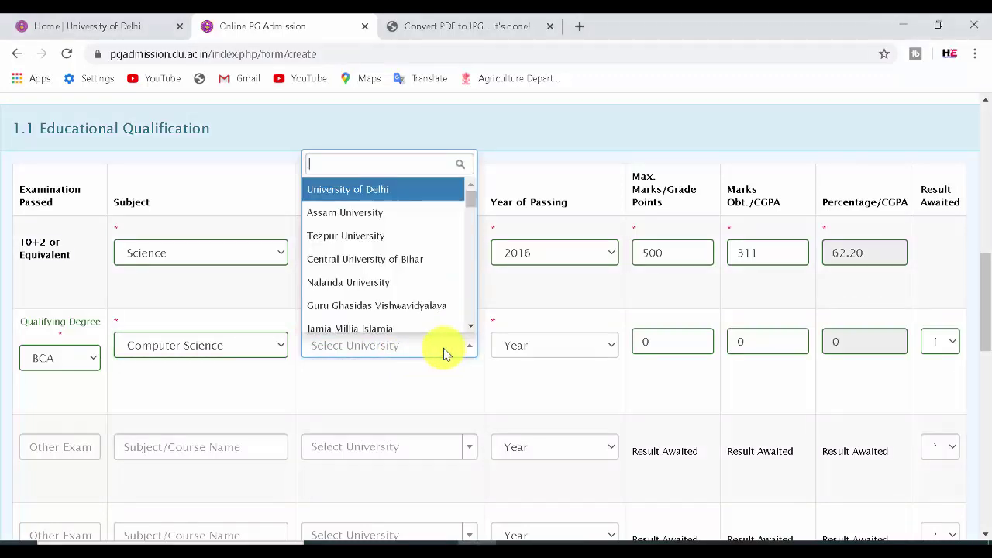
{"action": "type", "text": "CHO"}
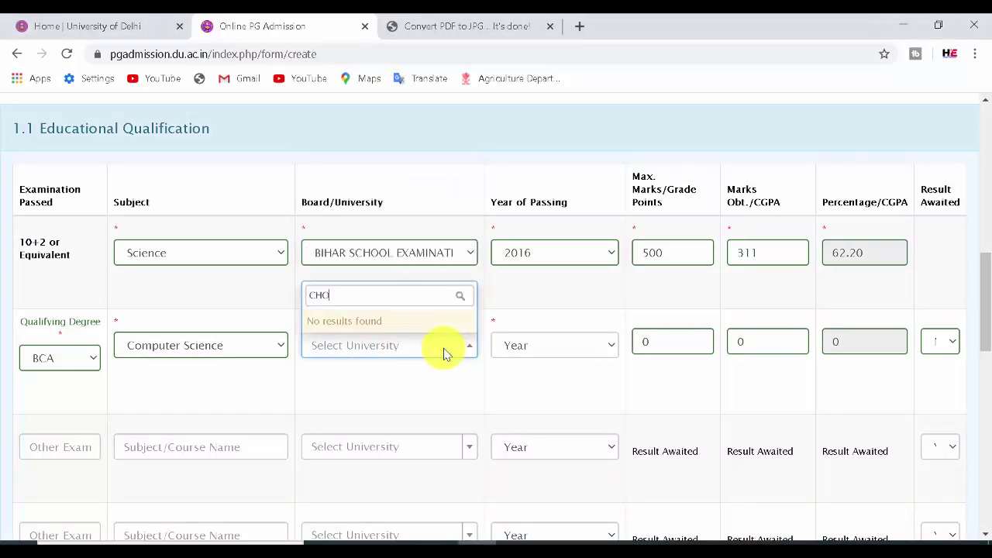
{"action": "key", "text": "BackSpace"}
{"action": "key", "text": "BackSpace"}
{"action": "key", "text": "BackSpace"}
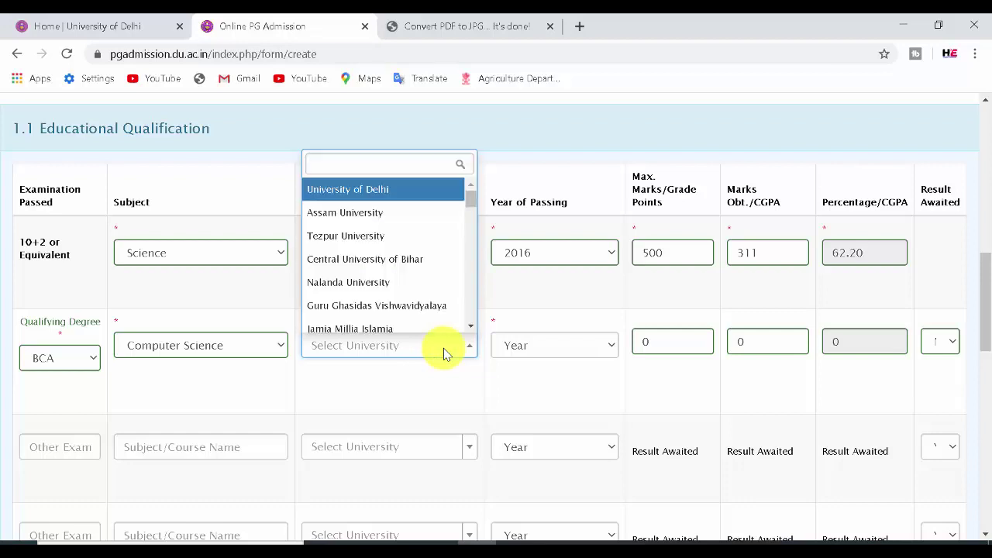
{"action": "type", "text": "OT"}
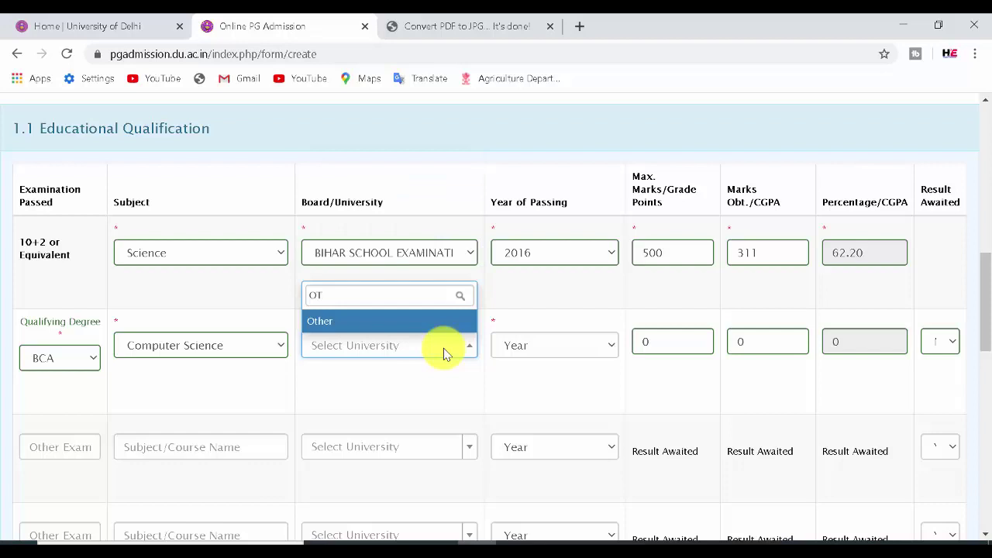
{"action": "left_click", "coordinate": [416, 321]}
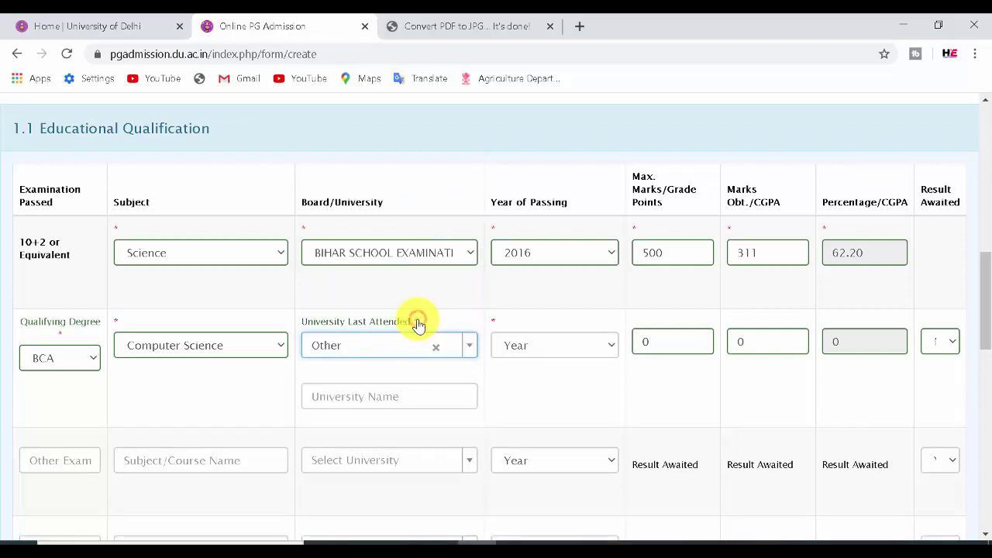
{"action": "left_click", "coordinate": [386, 400]}
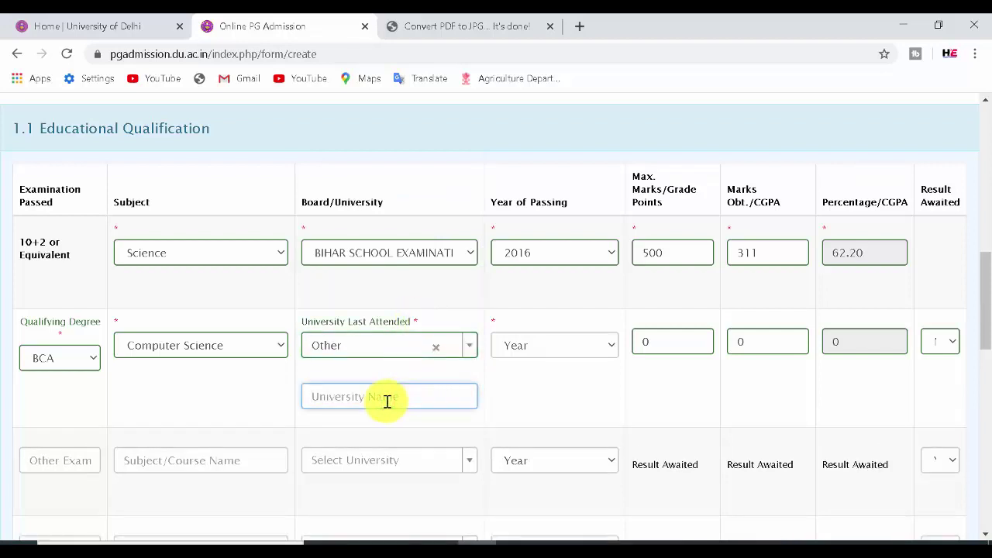
{"action": "left_click_drag", "start_coordinate": [311, 387], "coordinate": [421, 417]}
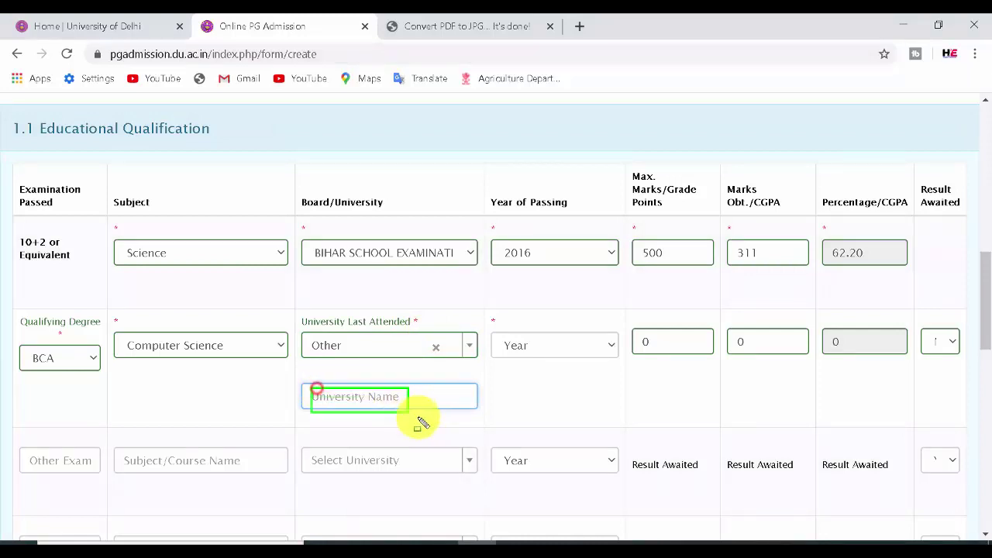
Record the BCA passing year 2019 with 2380 of 3600 marks (66.11%)
{"action": "left_click_drag", "start_coordinate": [498, 335], "coordinate": [558, 359]}
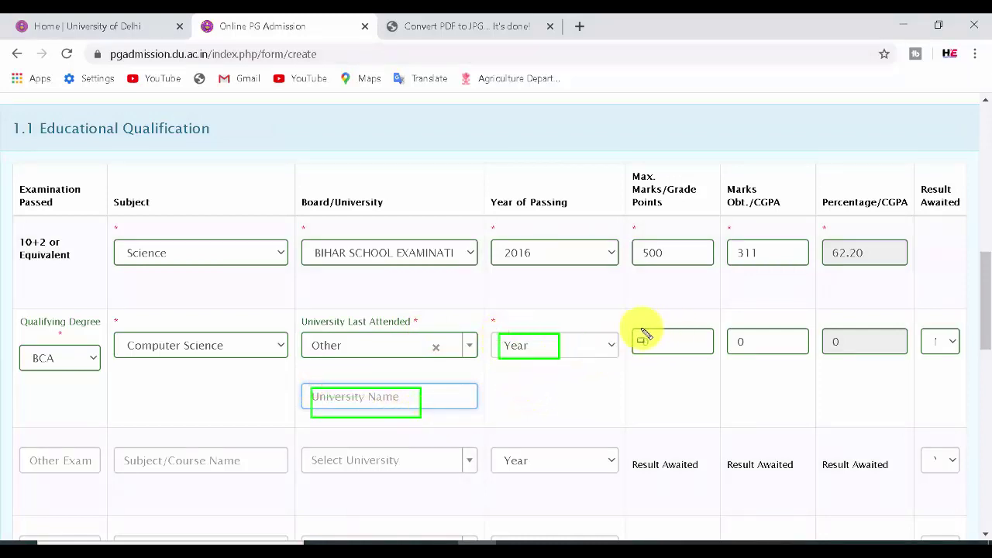
{"action": "mouse_move", "coordinate": [635, 332]}
{"action": "left_mouse_down"}
{"action": "mouse_move", "coordinate": [707, 354]}
{"action": "mouse_move", "coordinate": [764, 344]}
{"action": "mouse_move", "coordinate": [879, 354]}
{"action": "left_mouse_up"}
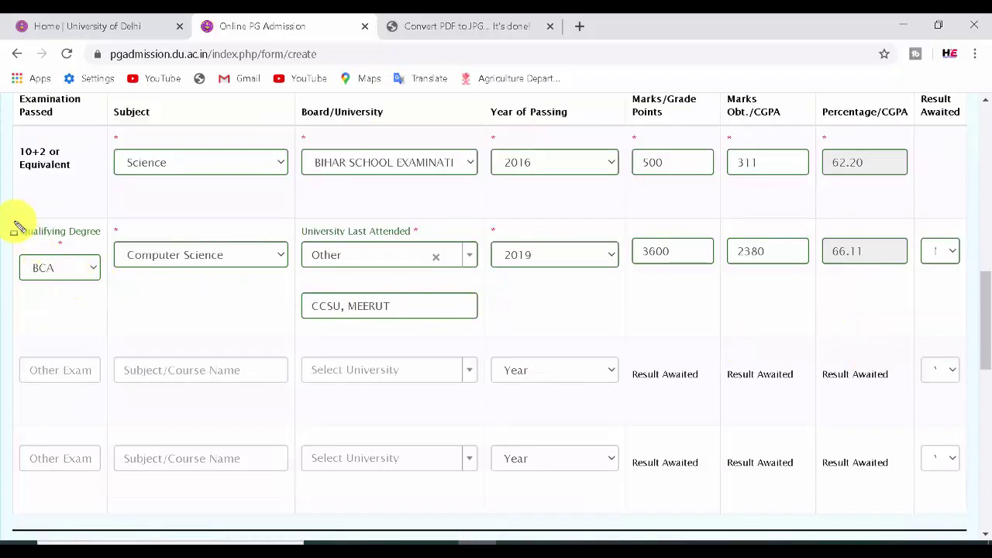
{"action": "mouse_move", "coordinate": [14, 221]}
{"action": "left_mouse_down"}
{"action": "mouse_move", "coordinate": [504, 317]}
{"action": "mouse_move", "coordinate": [985, 340]}
{"action": "left_mouse_up"}
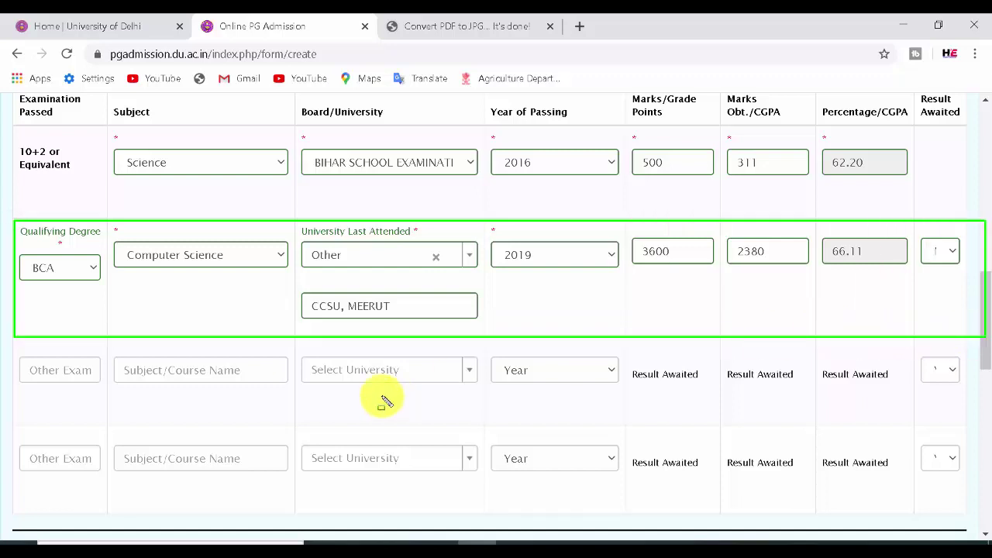
{"action": "mouse_move", "coordinate": [21, 356]}
{"action": "left_mouse_down"}
{"action": "mouse_move", "coordinate": [587, 447]}
{"action": "mouse_move", "coordinate": [965, 478]}
{"action": "mouse_move", "coordinate": [968, 467]}
{"action": "left_mouse_up"}
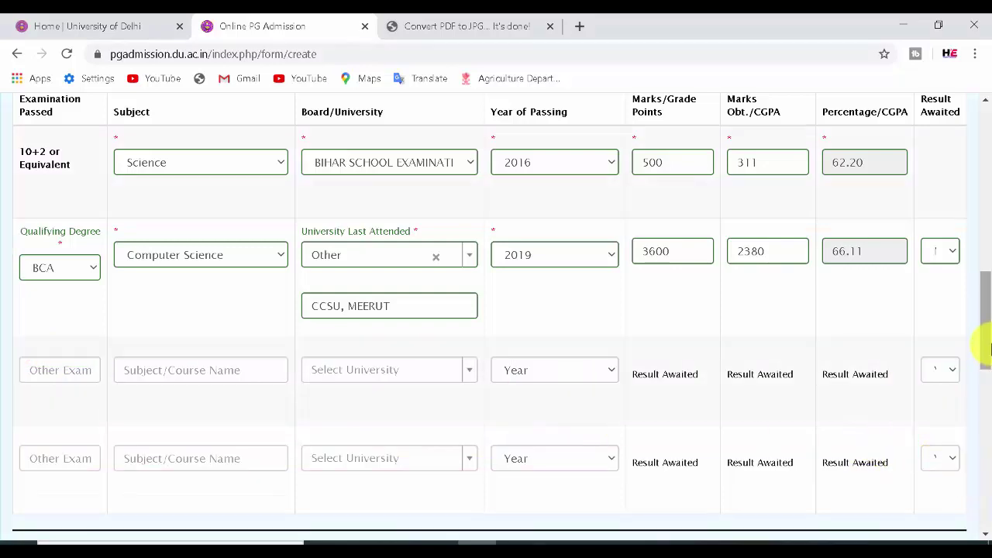
Enter IIMT COLLEGE OF MANAGEMENT, GREATER NOIDA as the name of the last college attended
{"action": "left_click_drag", "start_coordinate": [981, 348], "coordinate": [978, 421]}
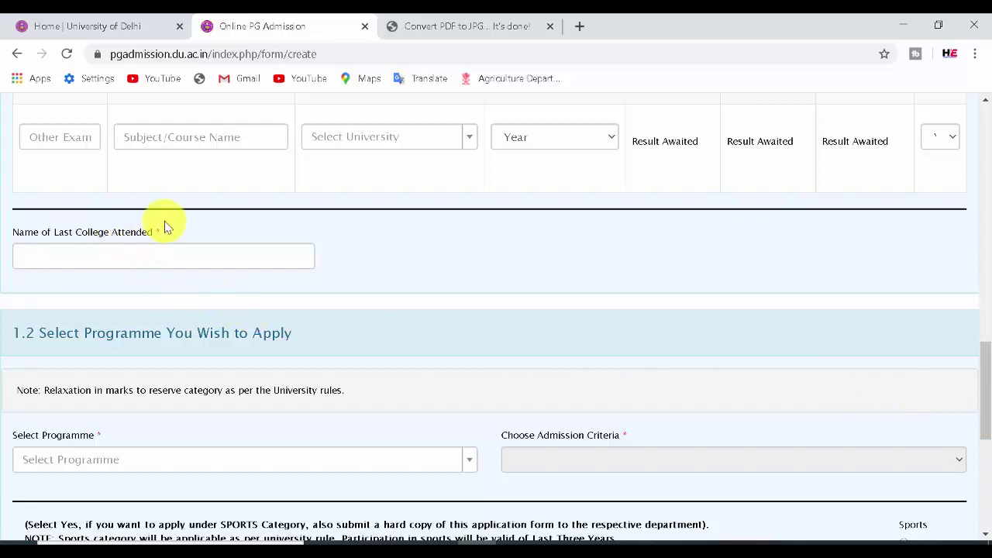
{"action": "left_click_drag", "start_coordinate": [14, 242], "coordinate": [114, 274]}
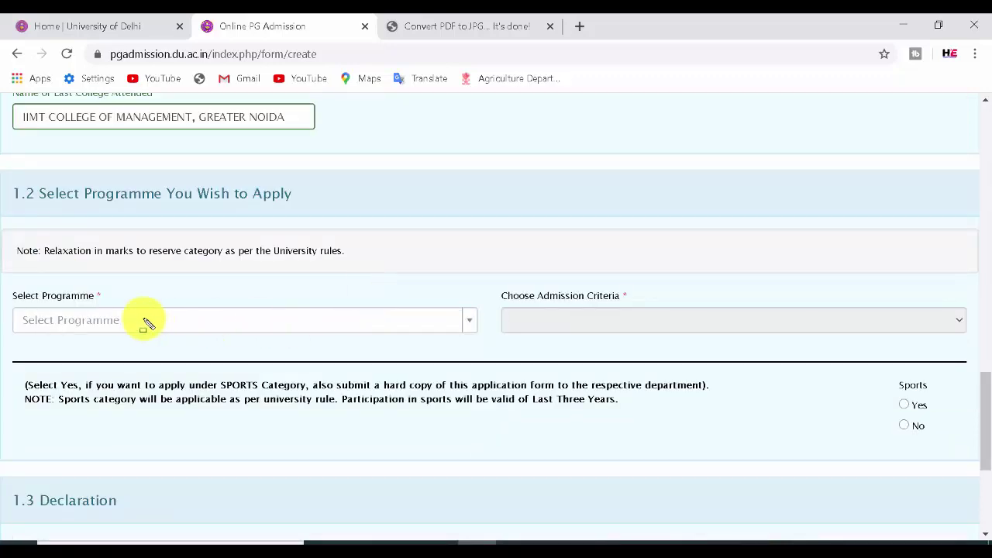
{"action": "mouse_move", "coordinate": [7, 285]}
{"action": "left_mouse_down"}
{"action": "mouse_move", "coordinate": [173, 348]}
{"action": "mouse_move", "coordinate": [396, 346]}
{"action": "left_mouse_up"}
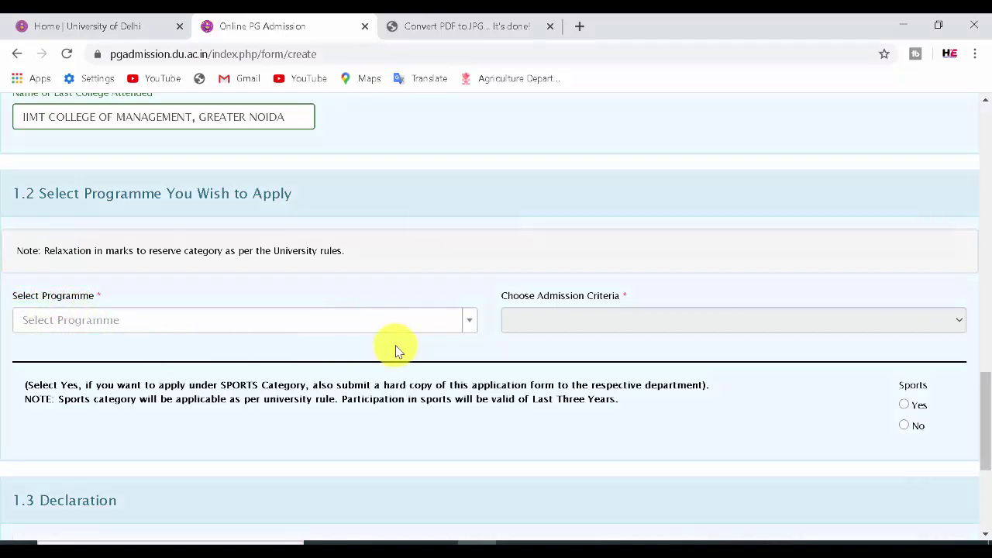
{"action": "left_click", "coordinate": [337, 322]}
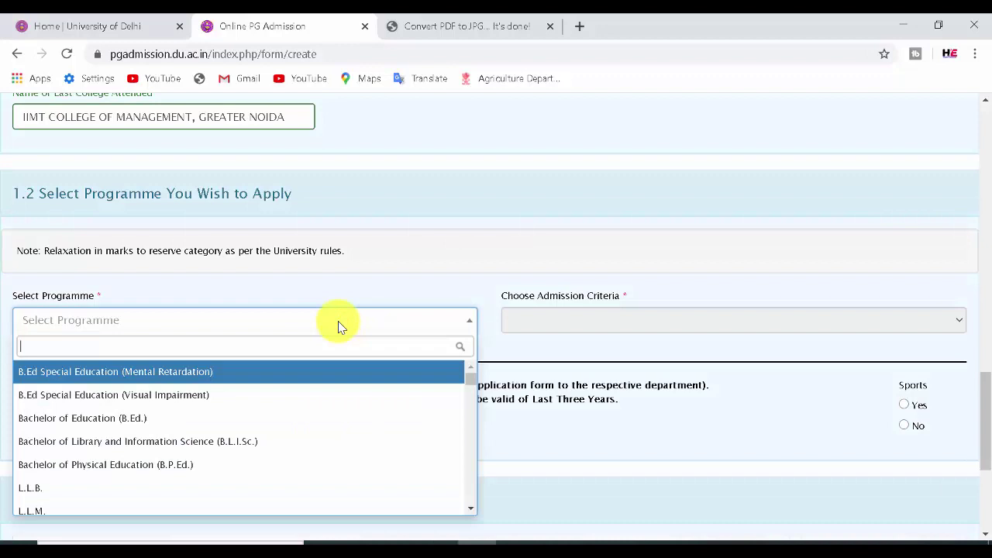
Search 'M.C' and pick M.C.A as the programme, briefly switching to M.A. Hindi
{"action": "type", "text": "M.C"}
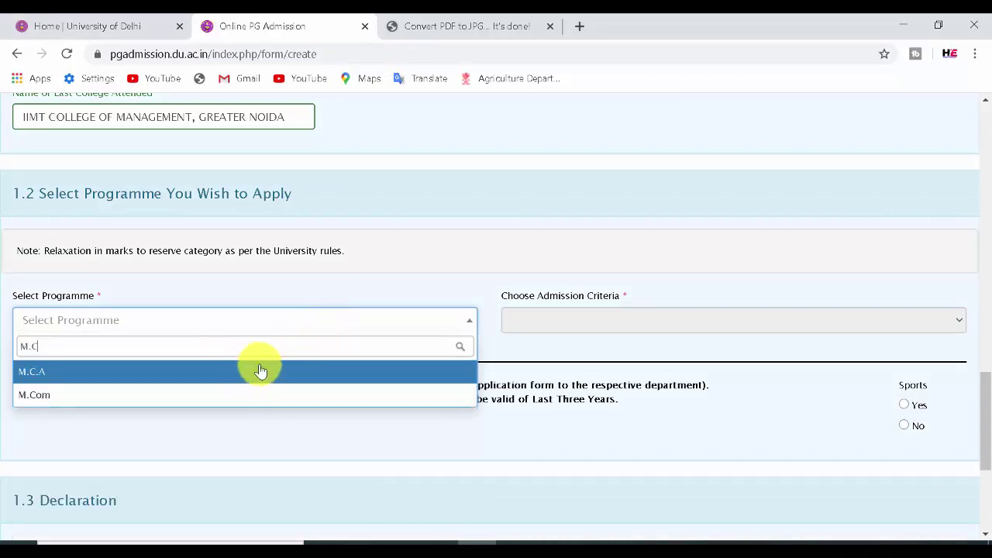
{"action": "key", "text": "BackSpace"}
{"action": "key", "text": "BackSpace"}
{"action": "key", "text": "BackSpace"}
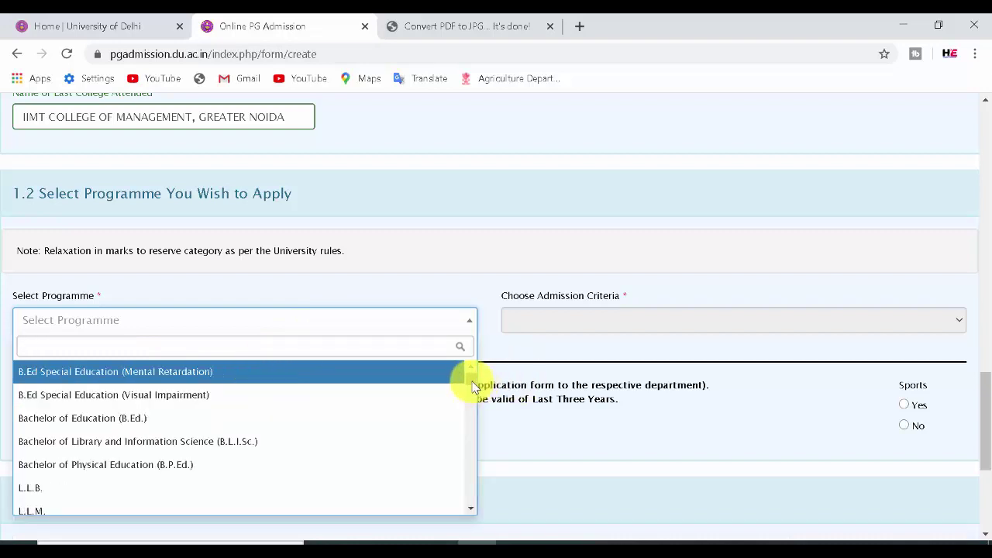
{"action": "left_click_drag", "start_coordinate": [472, 383], "coordinate": [471, 472]}
{"action": "type", "text": "M"}
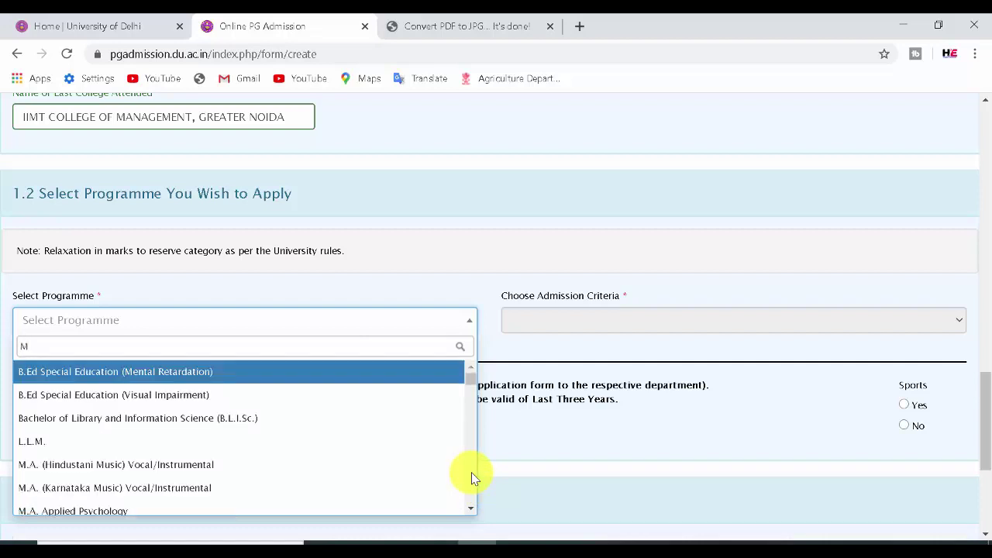
{"action": "type", "text": ".C"}
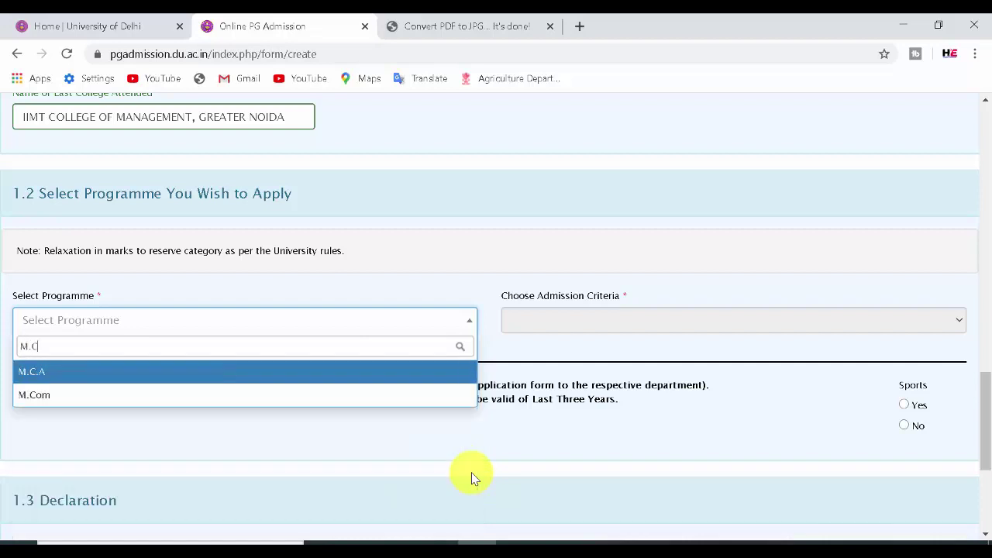
{"action": "left_click", "coordinate": [40, 377]}
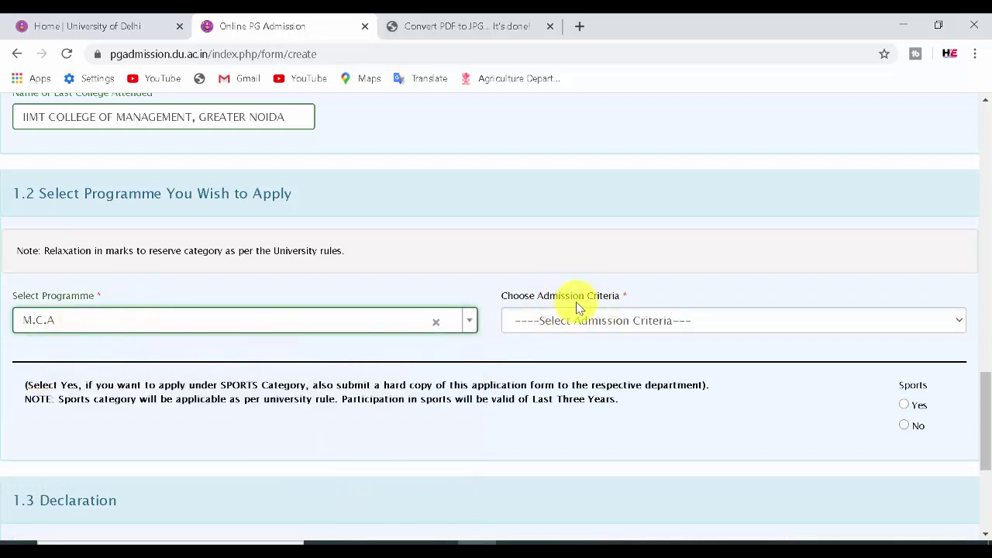
{"action": "left_click", "coordinate": [594, 322]}
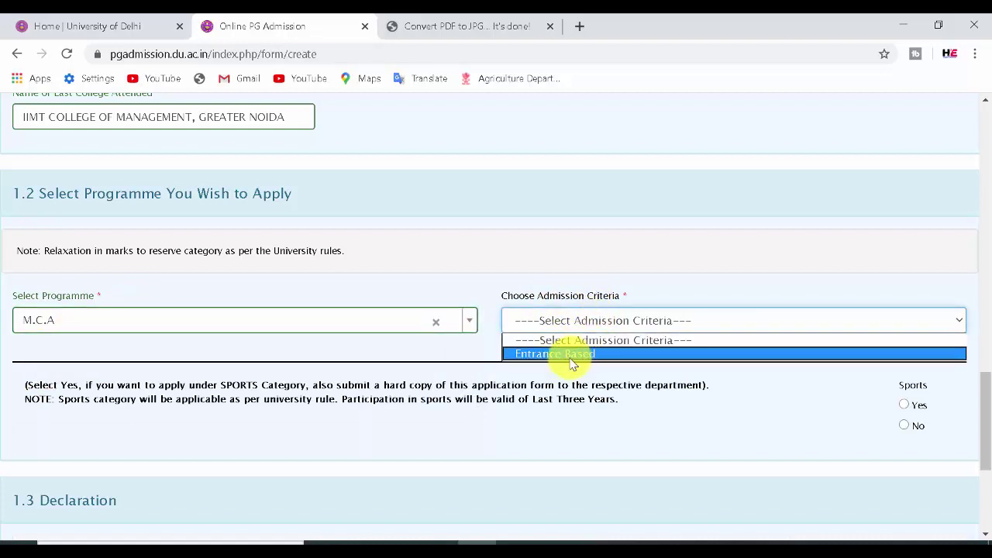
{"action": "left_click", "coordinate": [390, 321]}
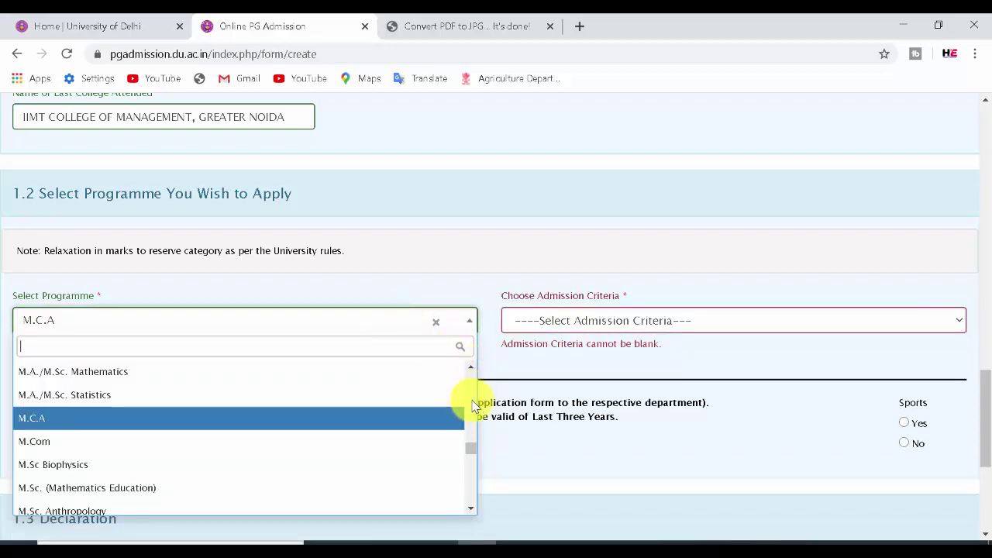
{"action": "left_click_drag", "start_coordinate": [470, 450], "coordinate": [463, 418]}
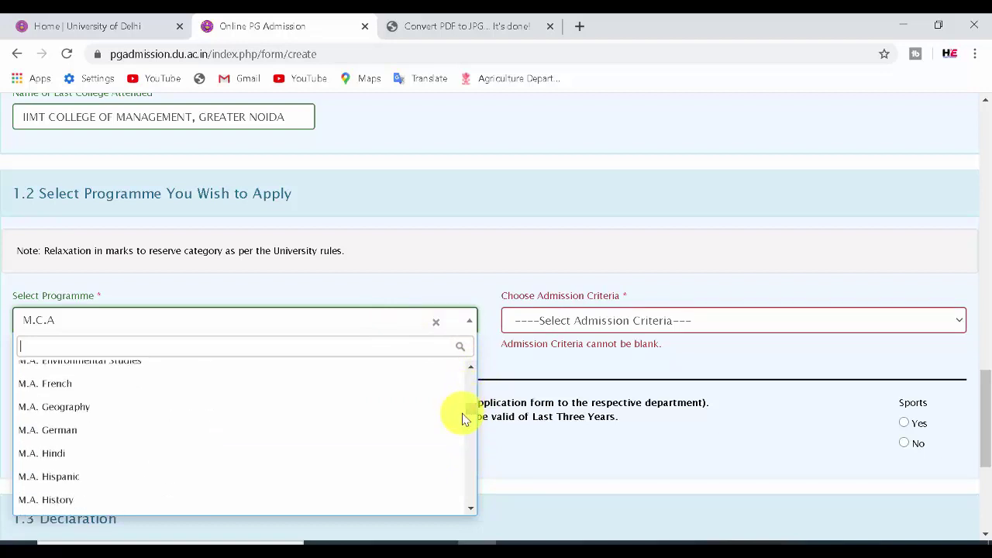
{"action": "left_click", "coordinate": [70, 463]}
Restore M.C.A as the programme and set the admission criteria to Entrance Based
{"action": "left_click", "coordinate": [561, 321]}
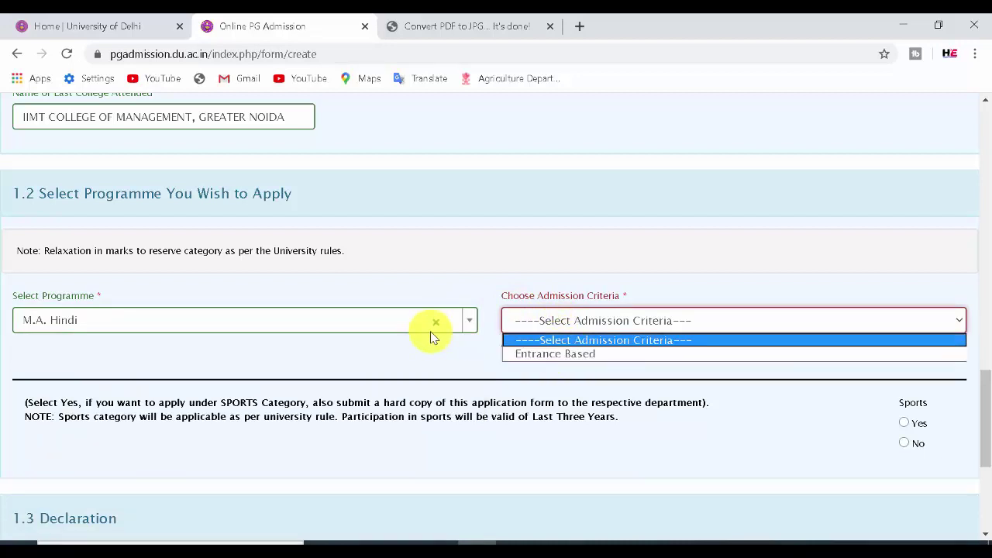
{"action": "left_click", "coordinate": [396, 321]}
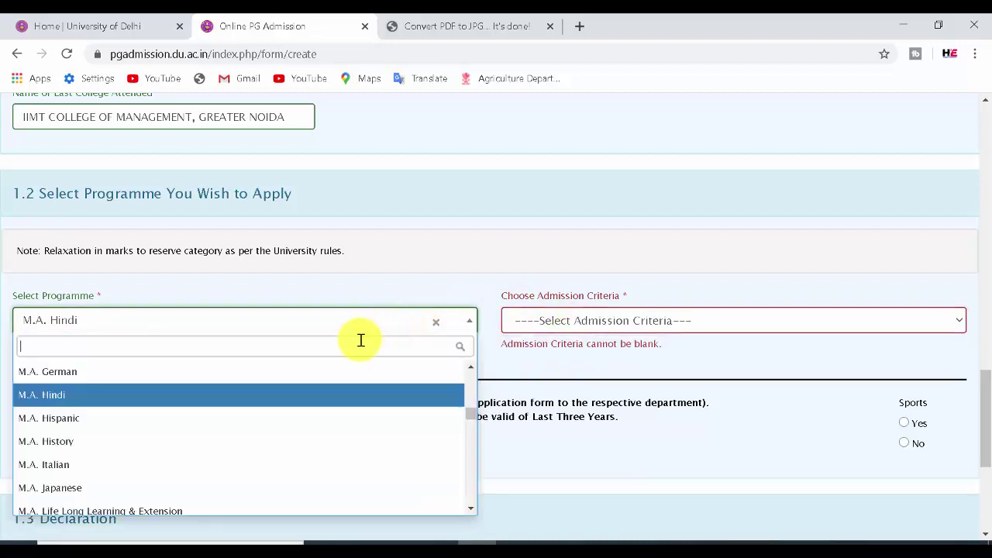
{"action": "type", "text": "M.C"}
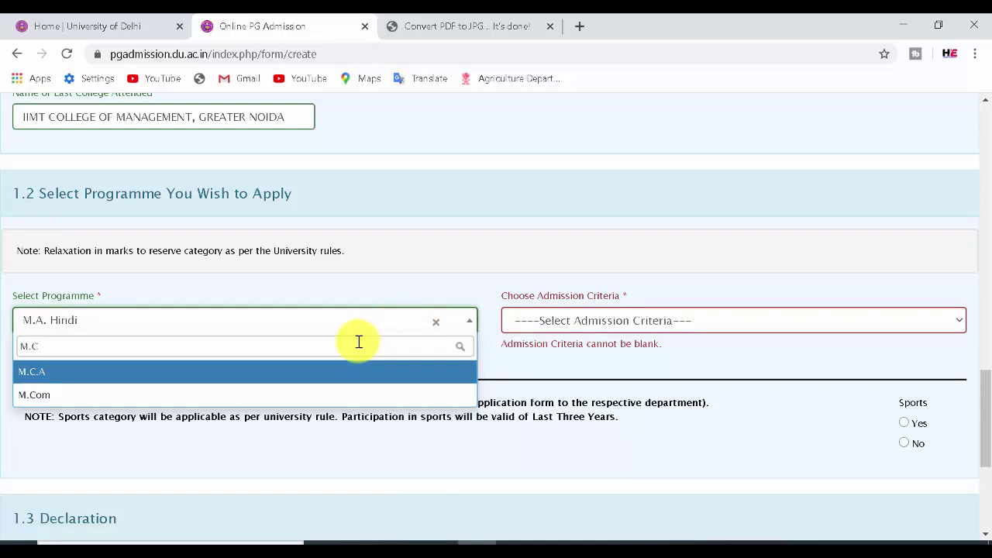
{"action": "left_click", "coordinate": [283, 374]}
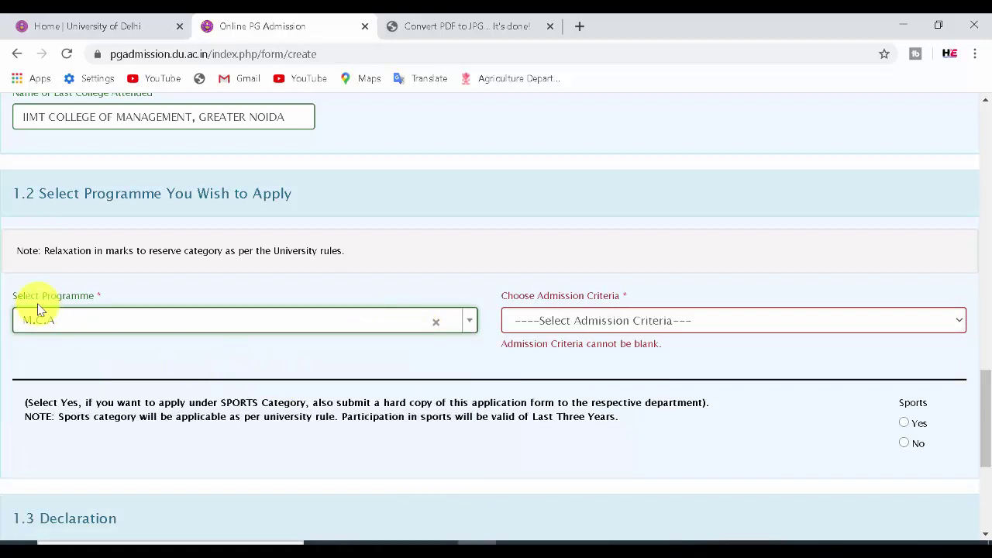
{"action": "left_click", "coordinate": [637, 324]}
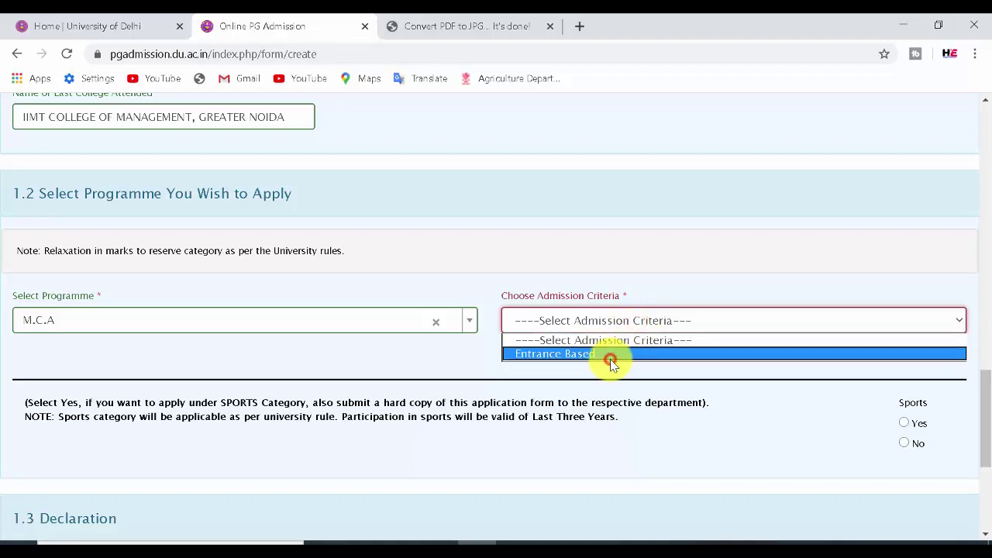
{"action": "left_click", "coordinate": [610, 359]}
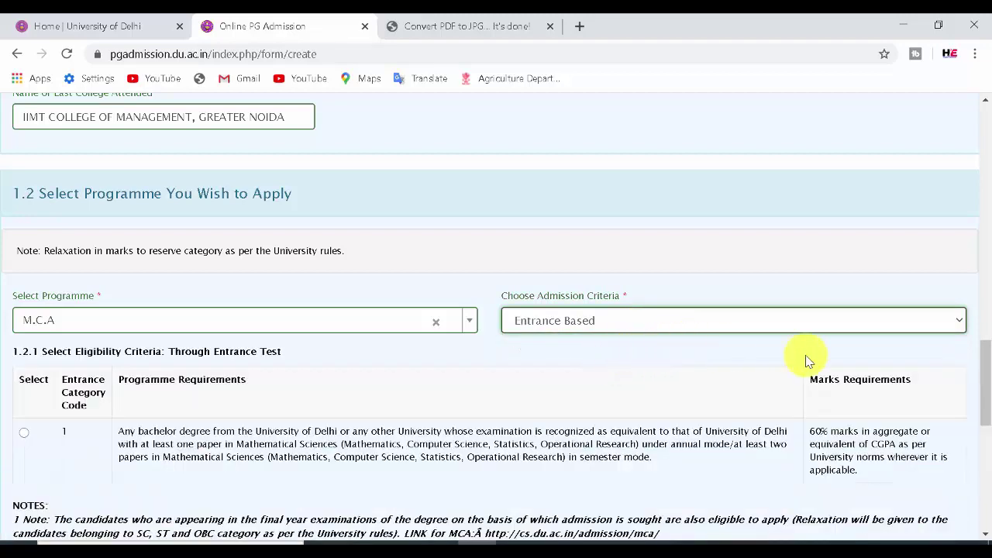
Review the M.C.A programme and 60% marks requirements, then select entrance category 1
{"action": "left_click_drag", "start_coordinate": [982, 352], "coordinate": [985, 391]}
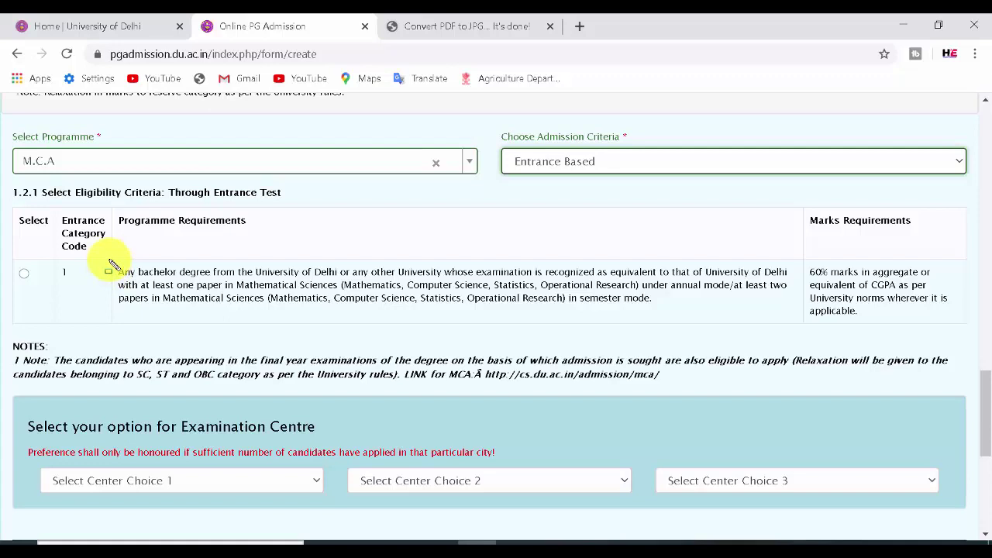
{"action": "left_click_drag", "start_coordinate": [113, 208], "coordinate": [264, 233]}
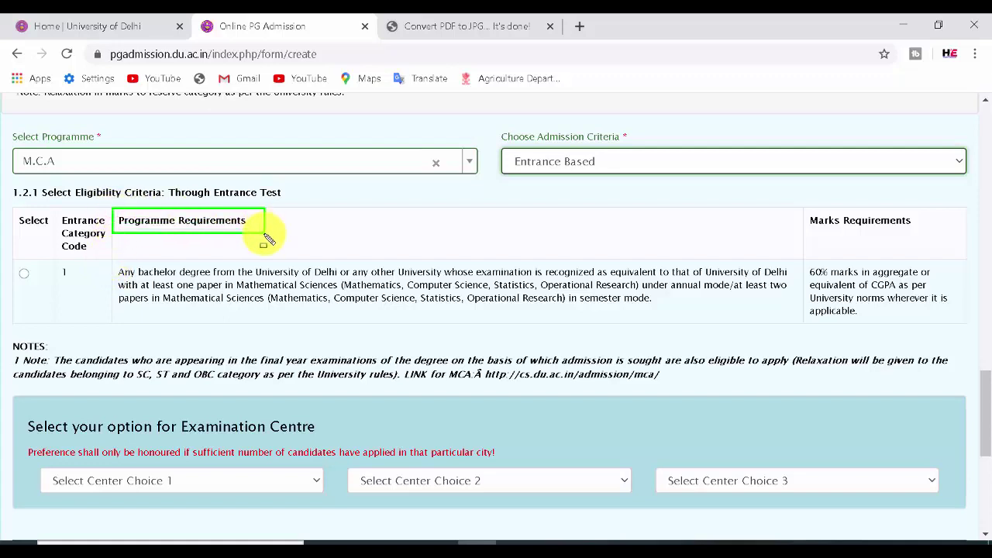
{"action": "left_click", "coordinate": [109, 263]}
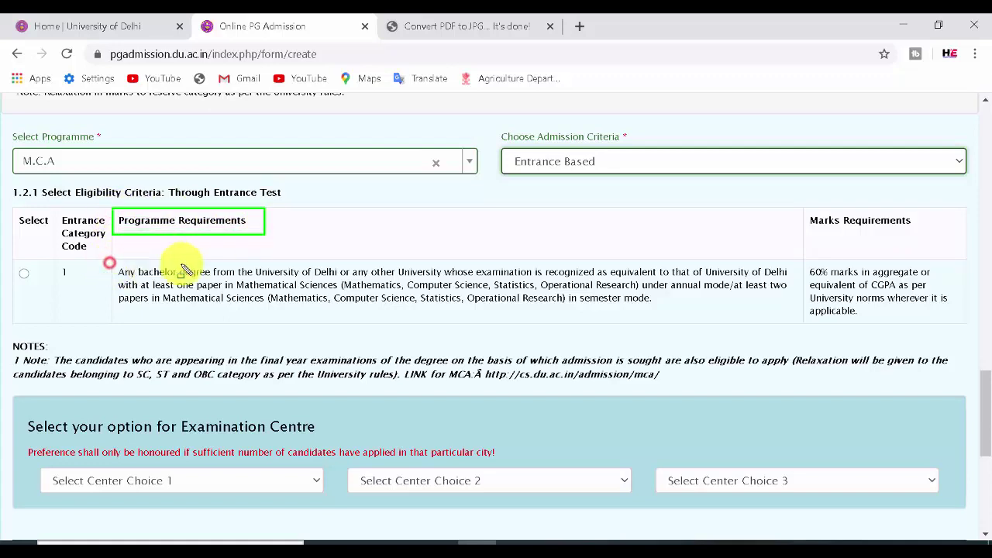
{"action": "left_click_drag", "start_coordinate": [186, 269], "coordinate": [798, 313]}
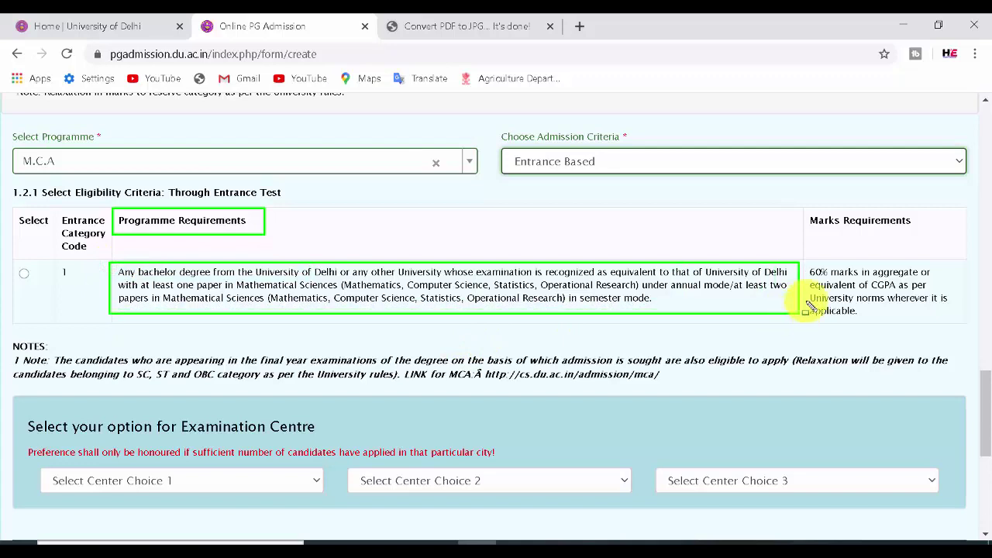
{"action": "left_click_drag", "start_coordinate": [798, 208], "coordinate": [937, 241]}
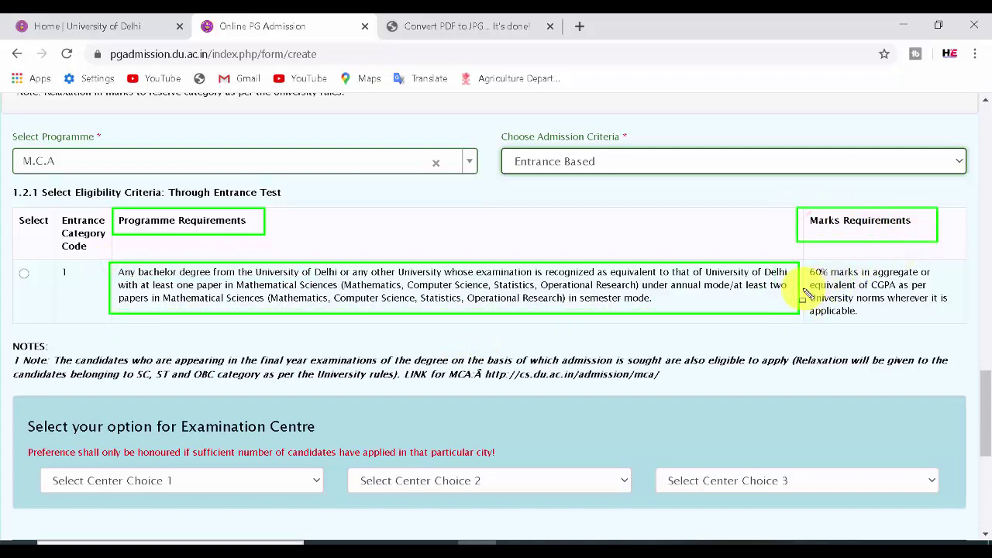
{"action": "left_click_drag", "start_coordinate": [805, 256], "coordinate": [961, 329]}
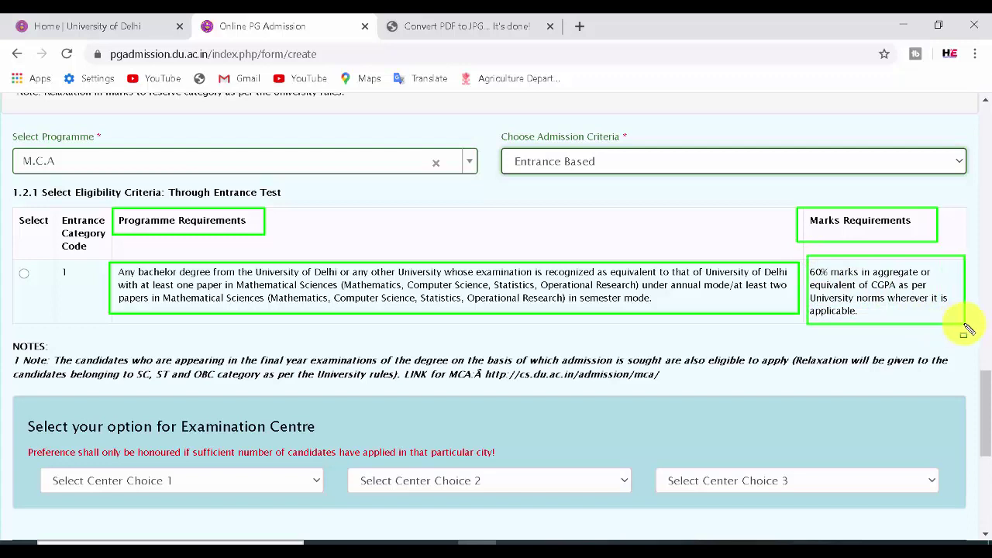
{"action": "key", "text": "Escape"}
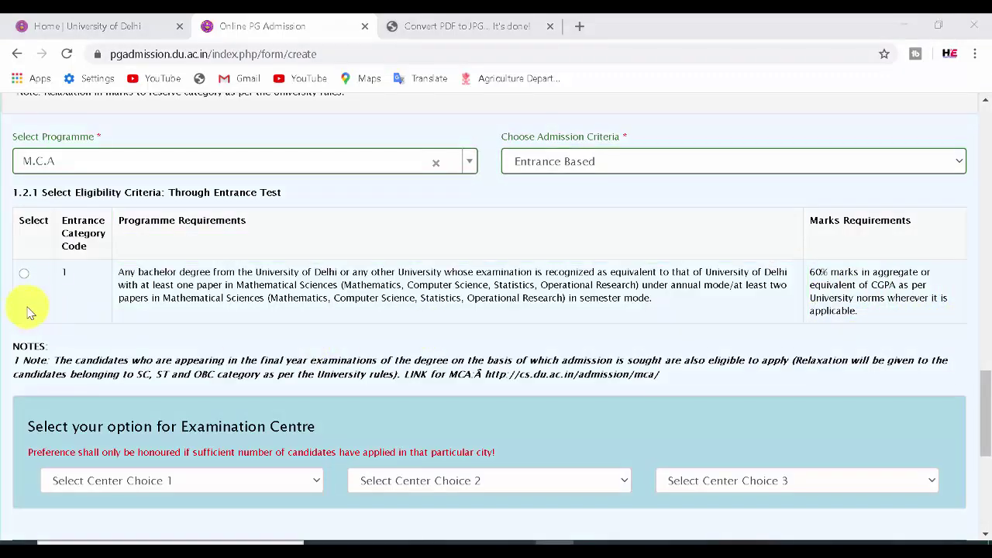
{"action": "left_click", "coordinate": [26, 276]}
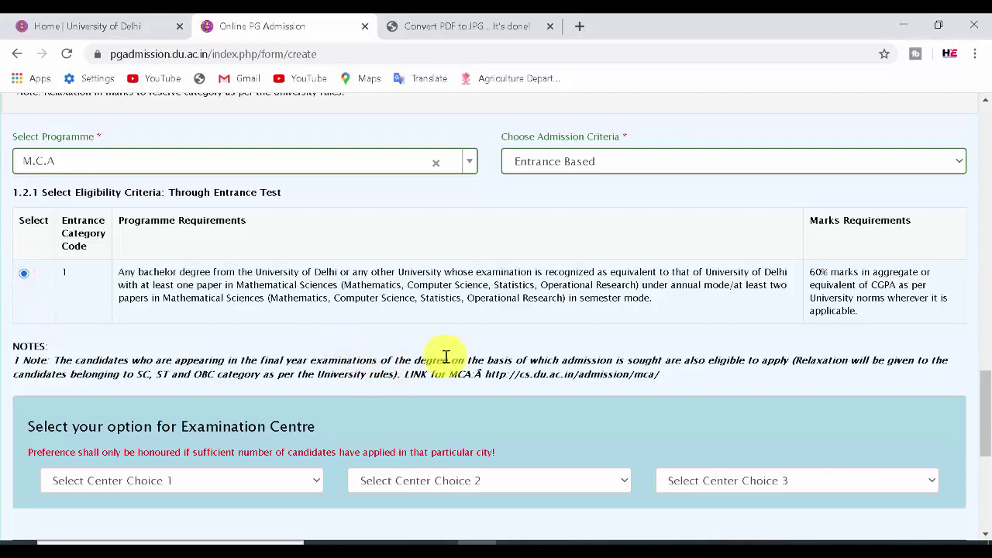
{"action": "left_click_drag", "start_coordinate": [987, 375], "coordinate": [987, 424]}
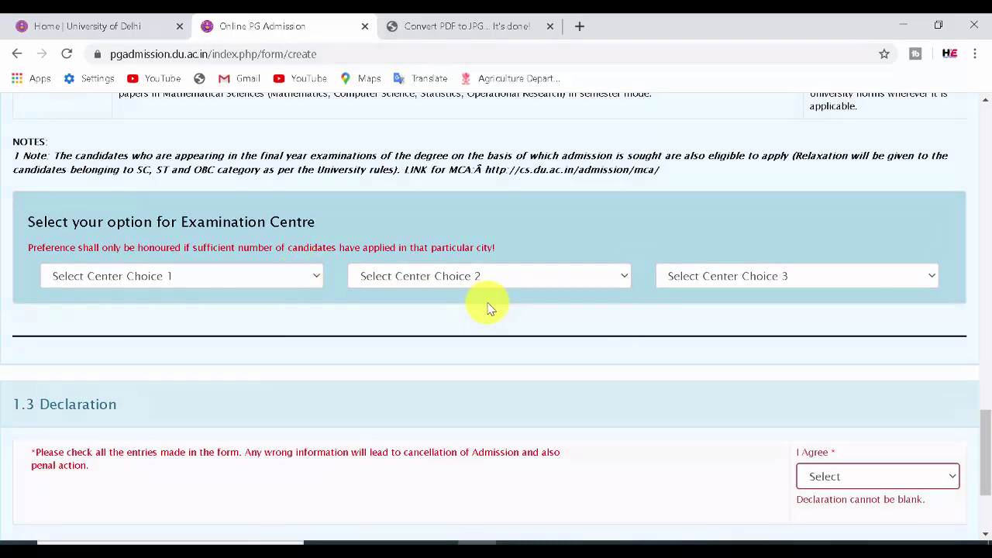
Highlight the three exam centre choices: Patna, Kolkatta and Delhi(NCR)
{"action": "left_click_drag", "start_coordinate": [47, 264], "coordinate": [244, 295]}
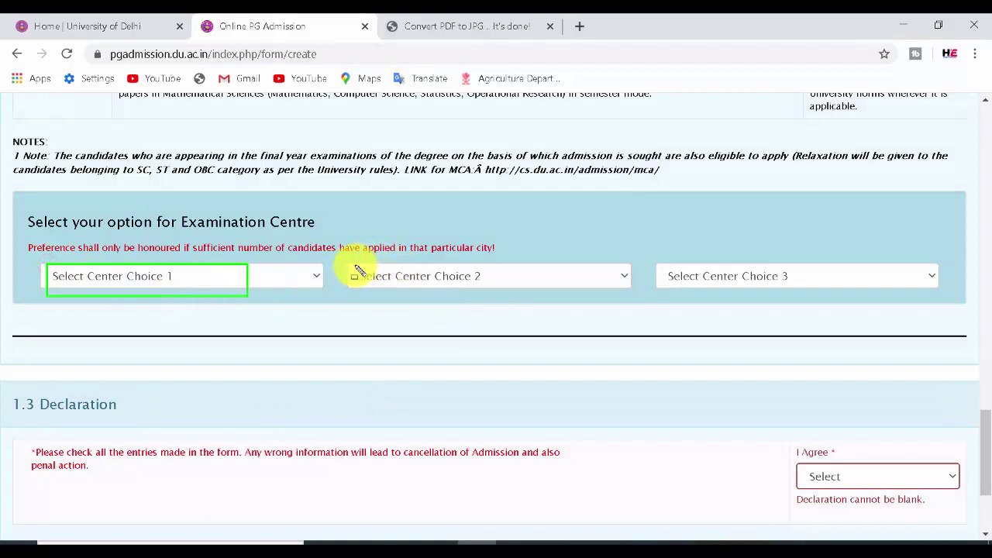
{"action": "left_click_drag", "start_coordinate": [353, 264], "coordinate": [530, 299]}
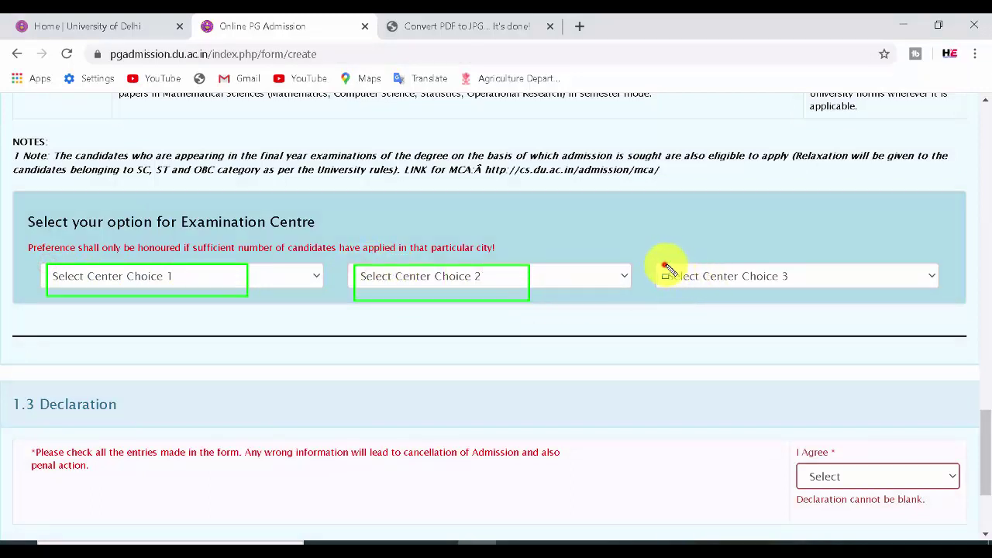
{"action": "left_click_drag", "start_coordinate": [663, 264], "coordinate": [829, 292]}
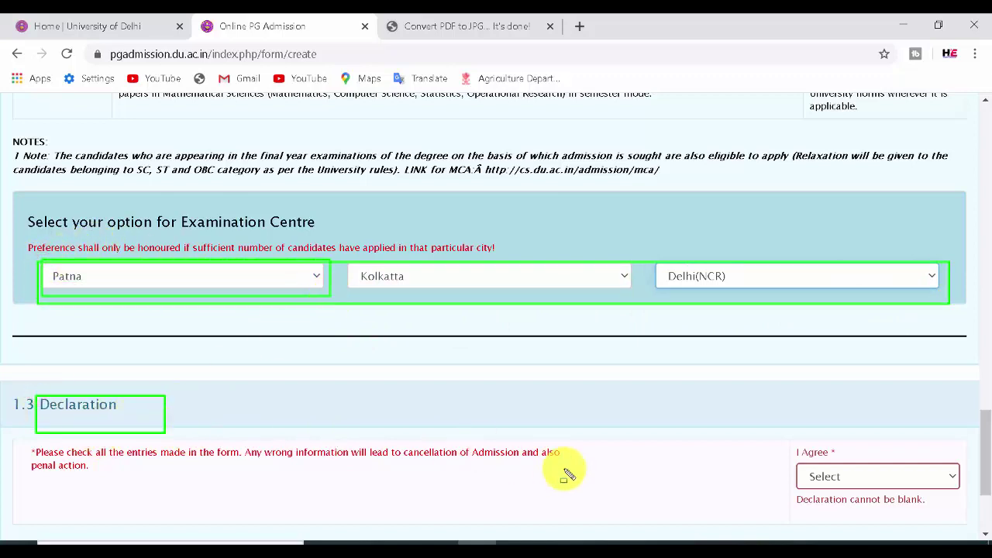
Choose Yes under I Agree and save the M.C.A application
{"action": "left_click", "coordinate": [849, 473]}
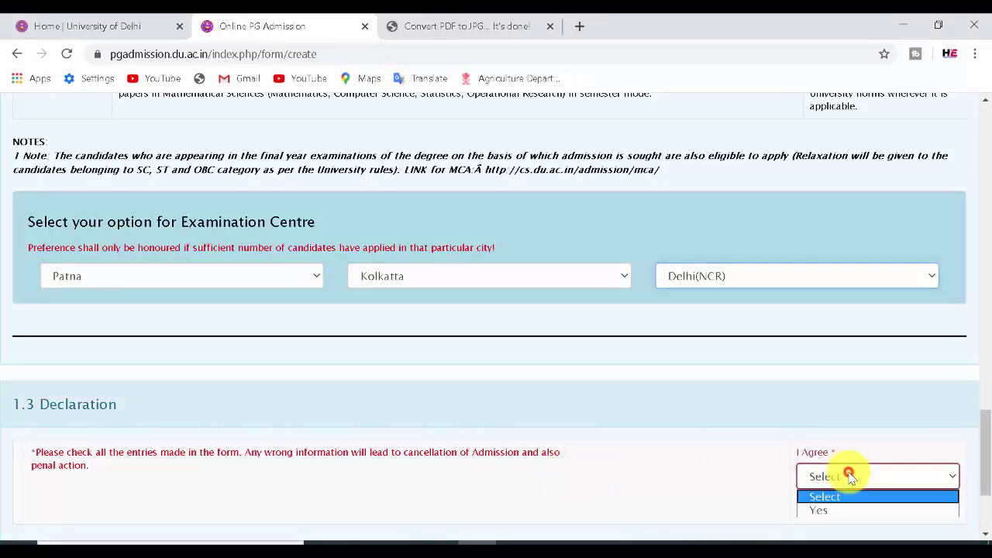
{"action": "left_click", "coordinate": [826, 509]}
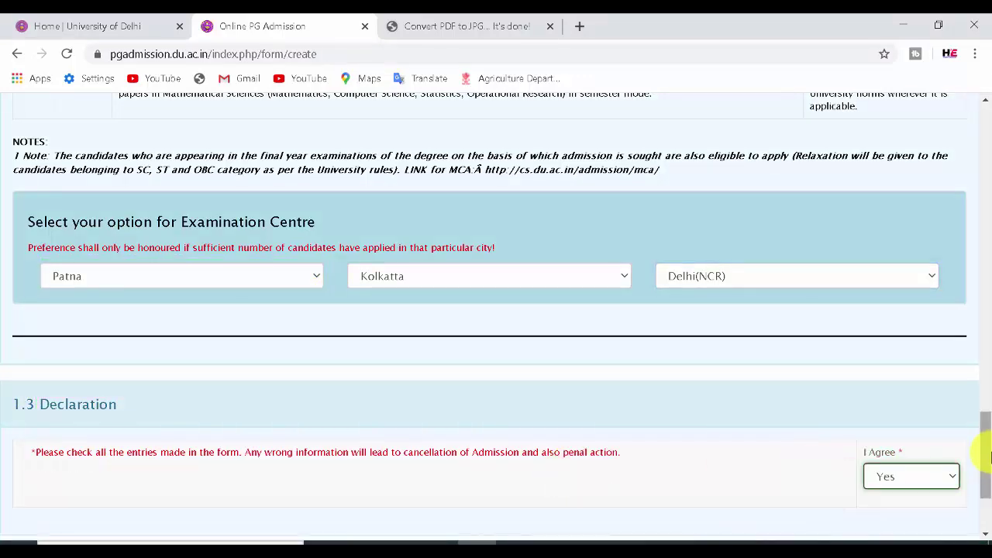
{"action": "left_click_drag", "start_coordinate": [986, 461], "coordinate": [984, 476]}
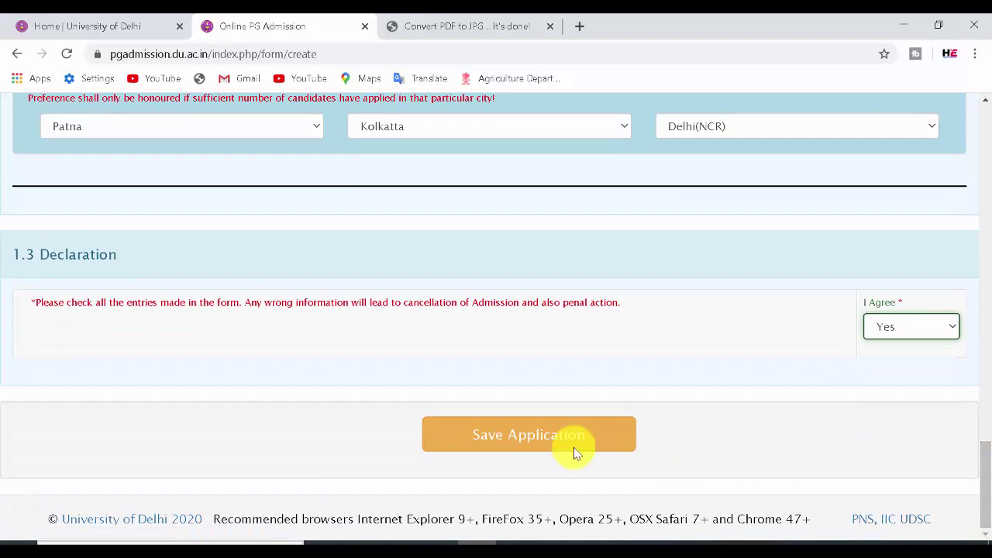
{"action": "left_click", "coordinate": [524, 437]}
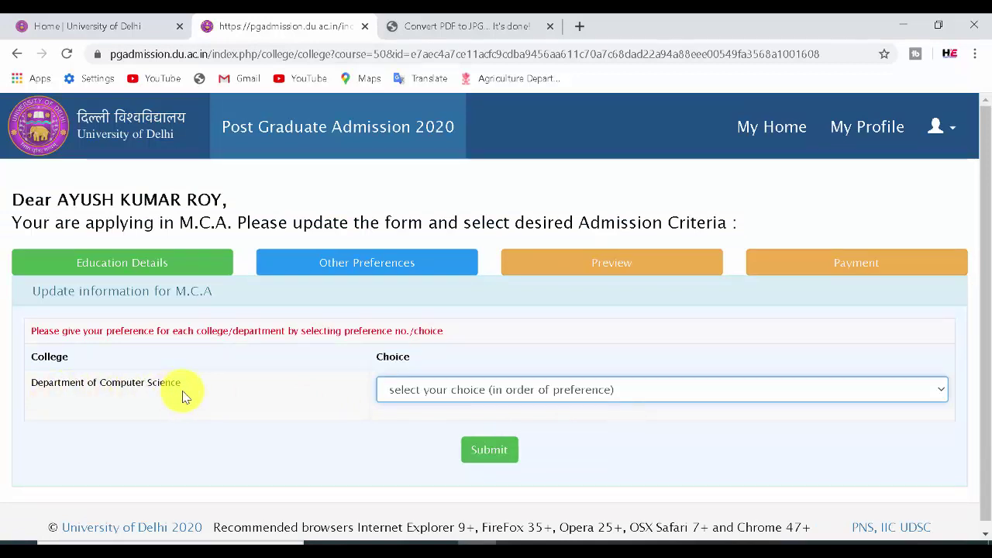
Rank Department of Computer Science as choice 1 and submit the college preference
{"action": "left_click", "coordinate": [456, 389]}
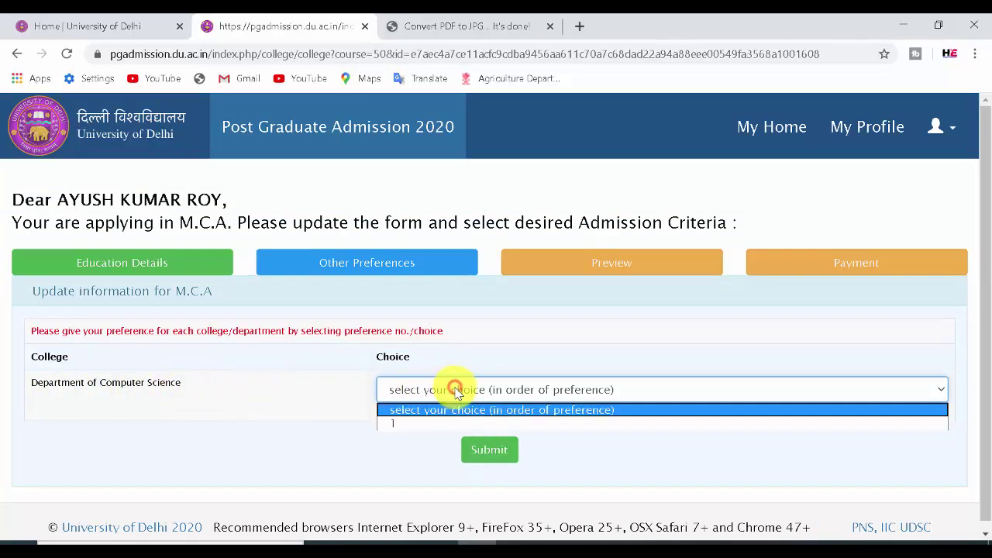
{"action": "left_click", "coordinate": [431, 423]}
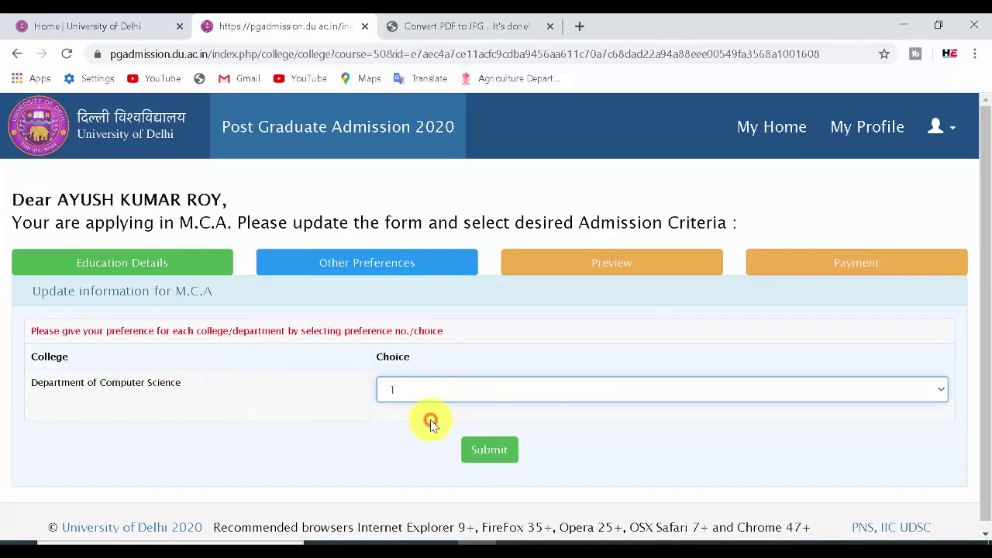
{"action": "left_click", "coordinate": [490, 450]}
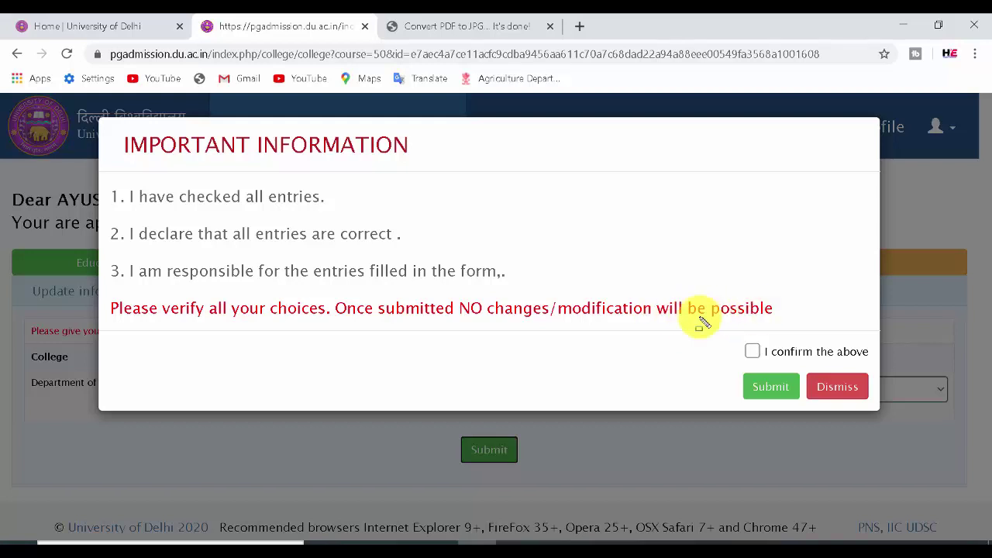
Tick 'I confirm the above' in the Important Information dialog and submit
{"action": "mouse_move", "coordinate": [731, 331]}
{"action": "left_mouse_down"}
{"action": "mouse_move", "coordinate": [779, 364]}
{"action": "mouse_move", "coordinate": [785, 394]}
{"action": "mouse_move", "coordinate": [803, 400]}
{"action": "left_mouse_up"}
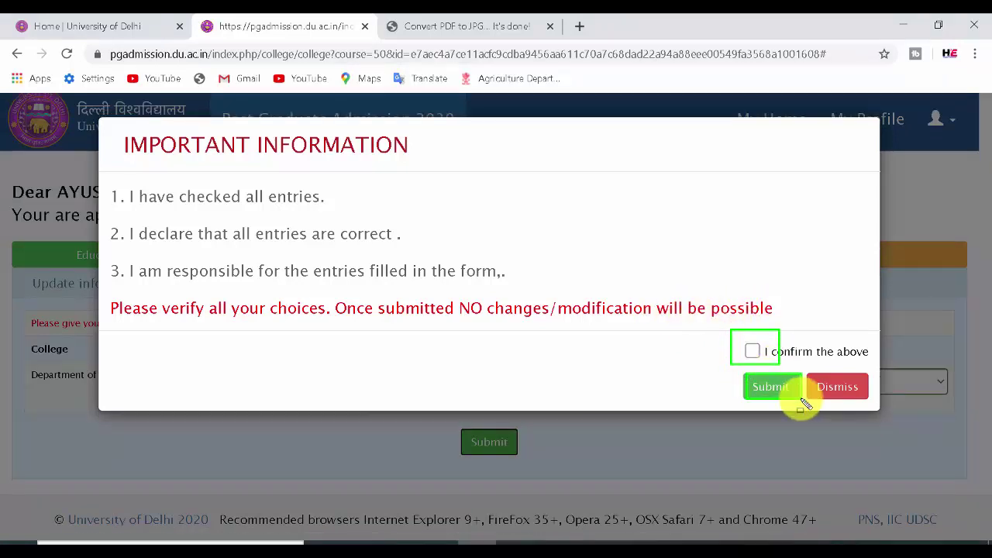
{"action": "key", "text": "Escape"}
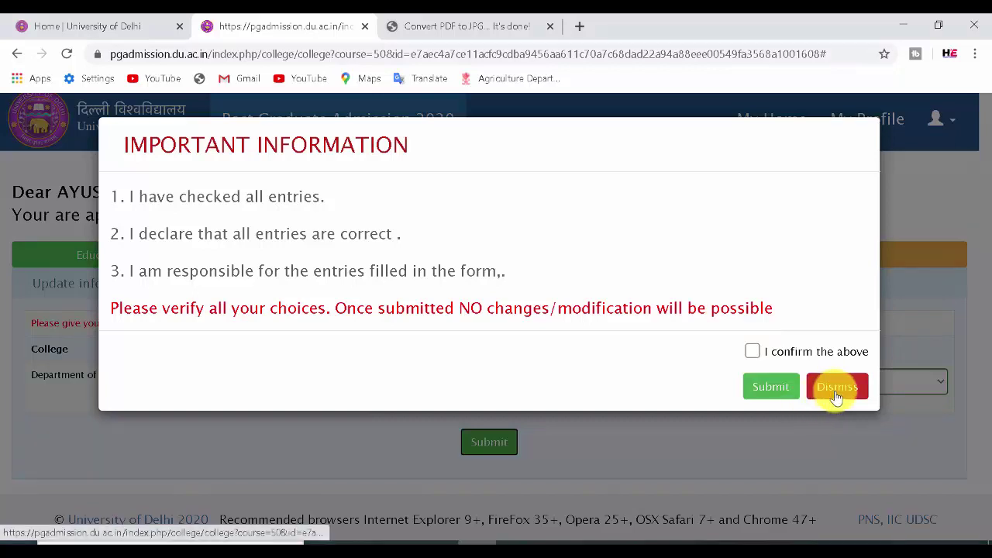
{"action": "left_click", "coordinate": [754, 352]}
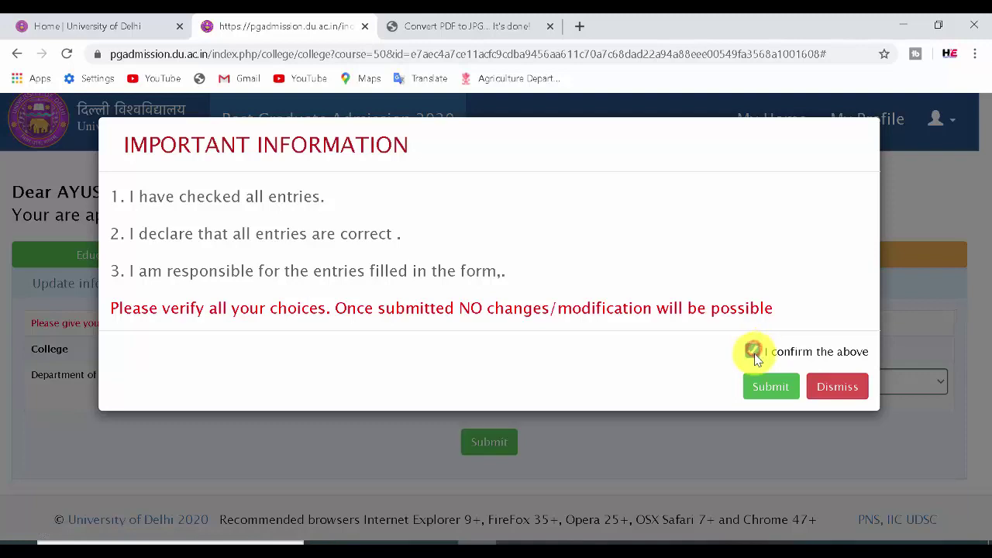
{"action": "left_click", "coordinate": [773, 388]}
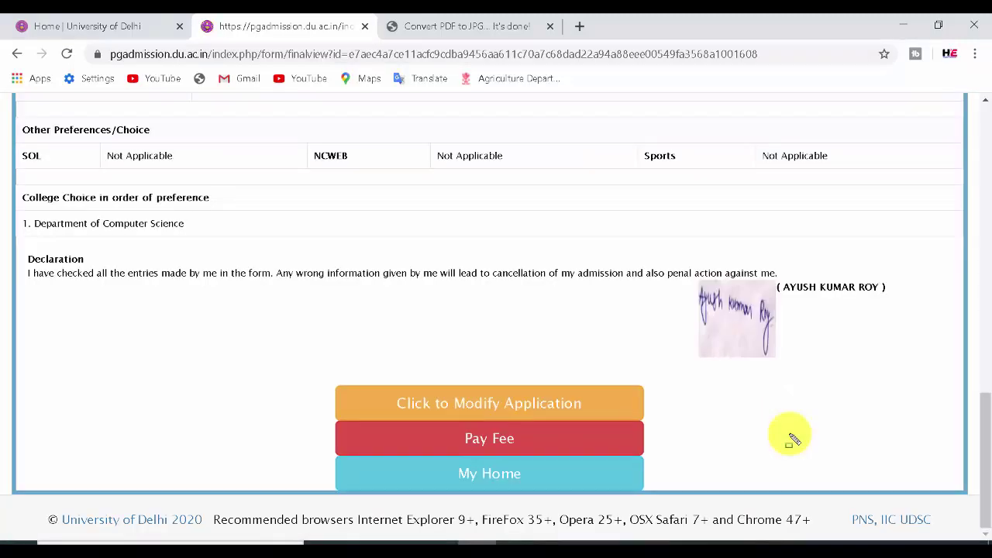
Point out the modify and Pay Fee options on the preview, then open the ₹ 750 fee page
{"action": "mouse_move", "coordinate": [388, 384]}
{"action": "left_mouse_down"}
{"action": "mouse_move", "coordinate": [466, 412]}
{"action": "mouse_move", "coordinate": [593, 420]}
{"action": "left_mouse_up"}
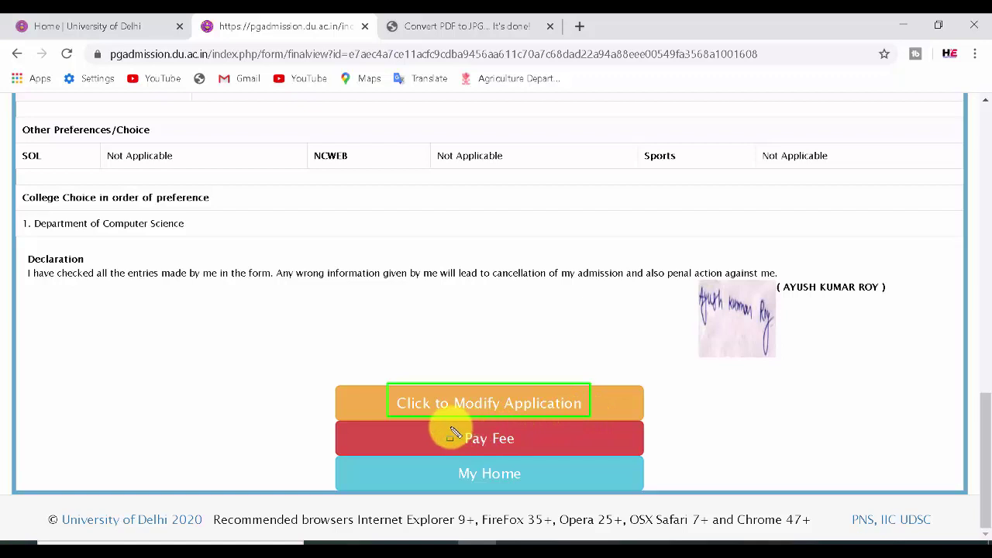
{"action": "left_click_drag", "start_coordinate": [448, 426], "coordinate": [565, 459]}
{"action": "key", "text": "Escape"}
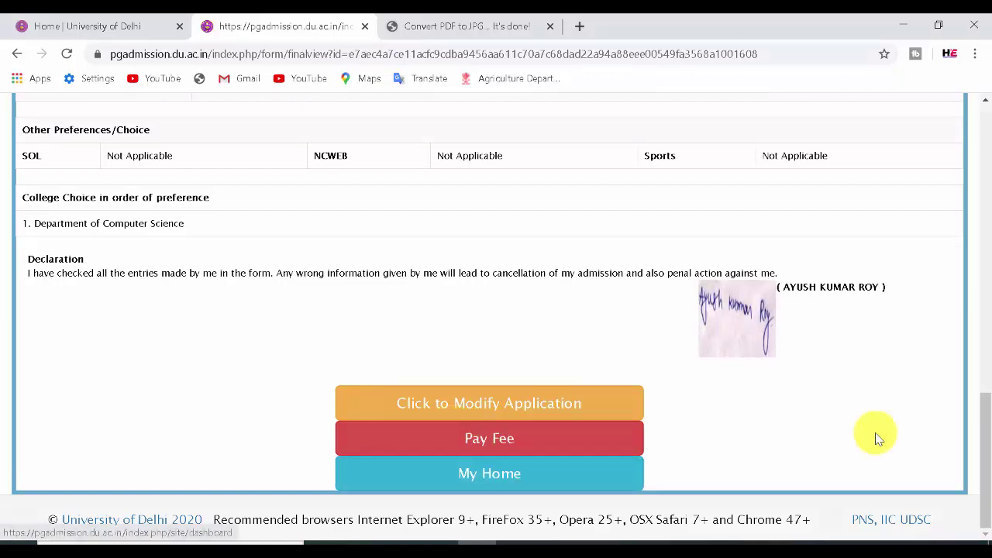
{"action": "left_click", "coordinate": [489, 440]}
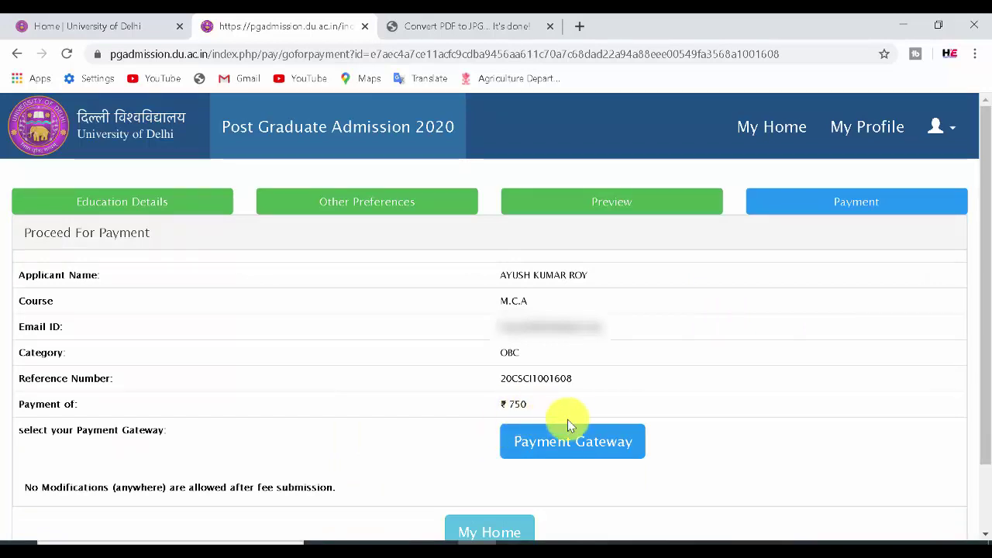
Go to the ICICI Eazypay gateway and highlight merchant PG REGISTRATION 2020 UNIVERSITY OF DELHI
{"action": "left_click", "coordinate": [566, 447]}
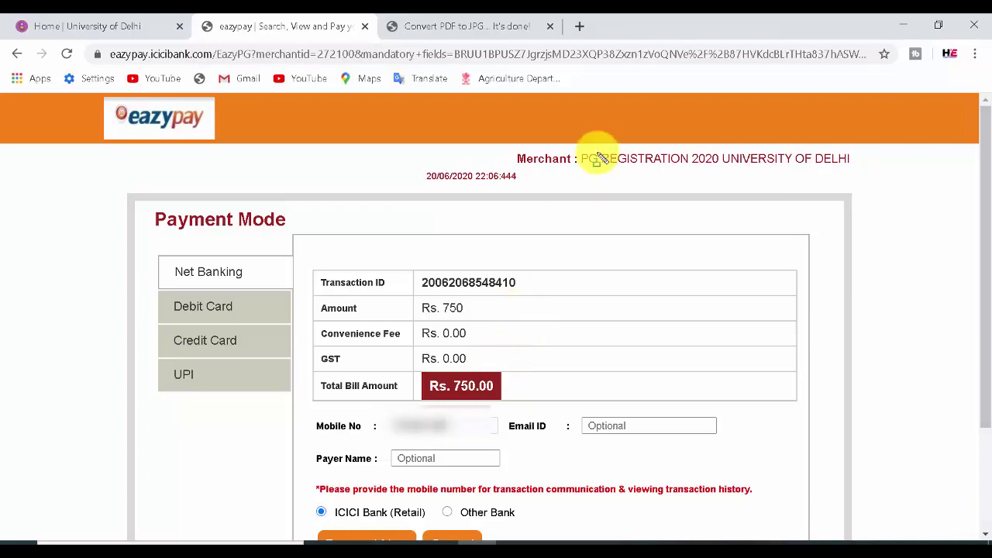
{"action": "mouse_move", "coordinate": [579, 148]}
{"action": "left_mouse_down"}
{"action": "mouse_move", "coordinate": [651, 171]}
{"action": "mouse_move", "coordinate": [878, 172]}
{"action": "left_mouse_up"}
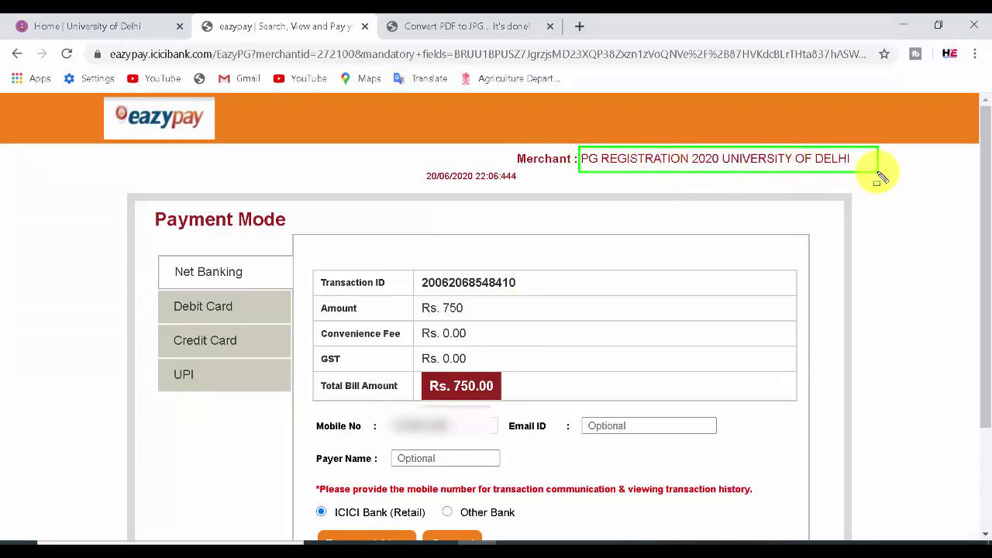